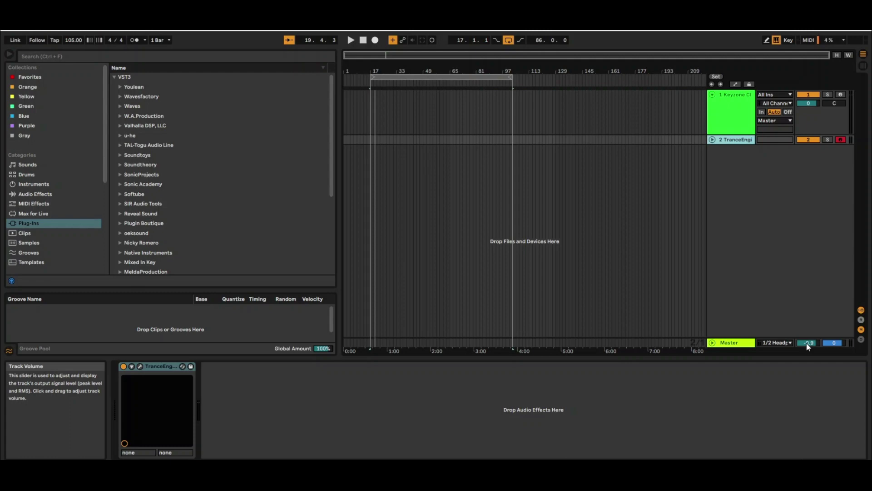
- Open the TranceEngine plug-in window and reposition it over the arrangement
click(142, 367)
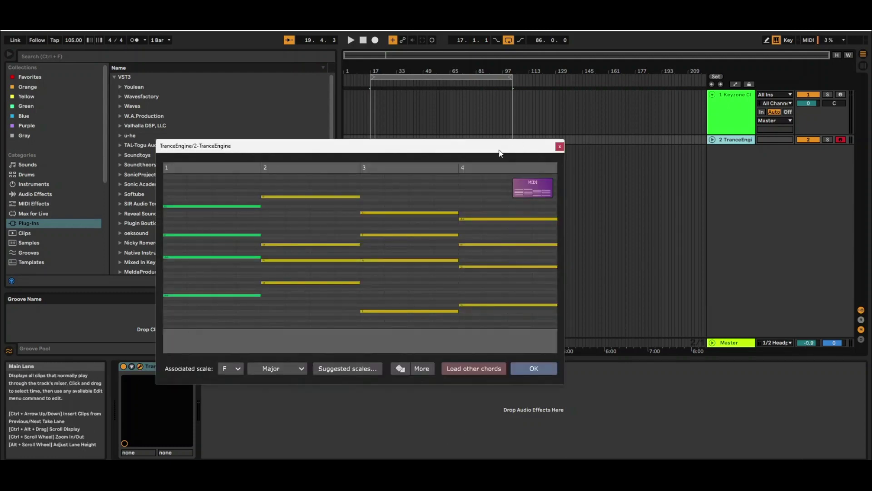
drag(499, 149, 628, 121)
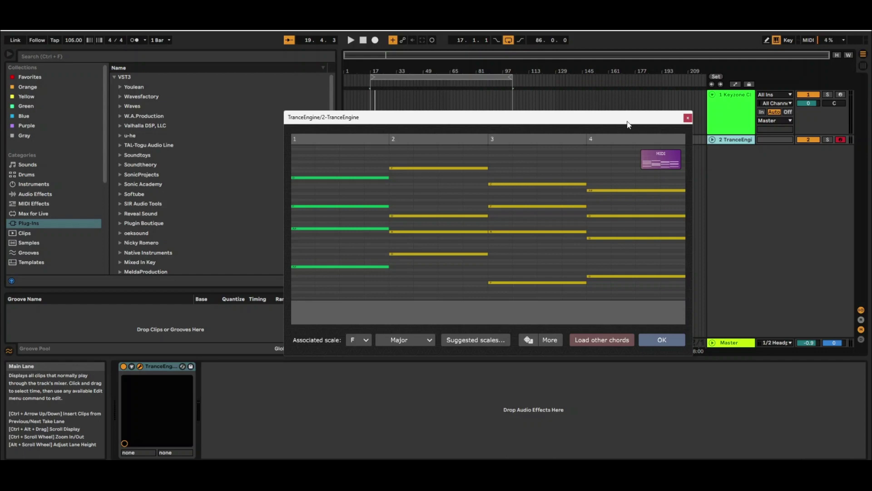
drag(627, 124, 575, 128)
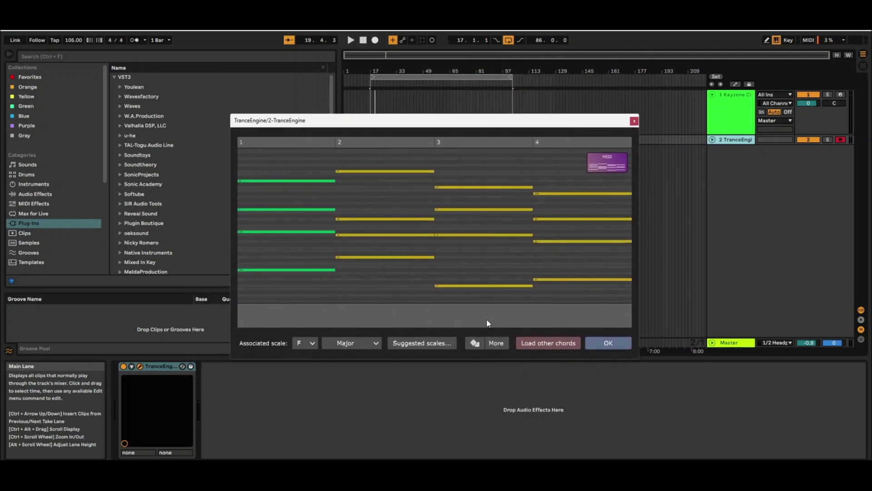
- Return to the chord loading options and generate a 4 bars standard chord progression
click(522, 342)
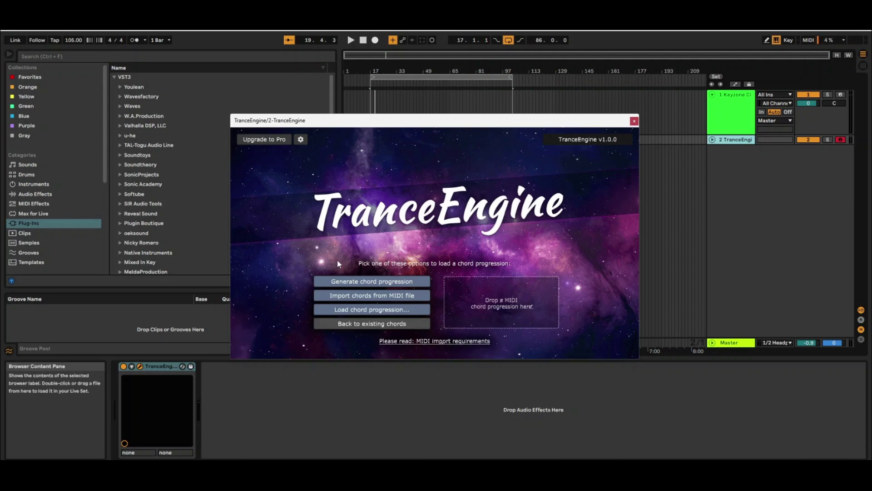
click(413, 282)
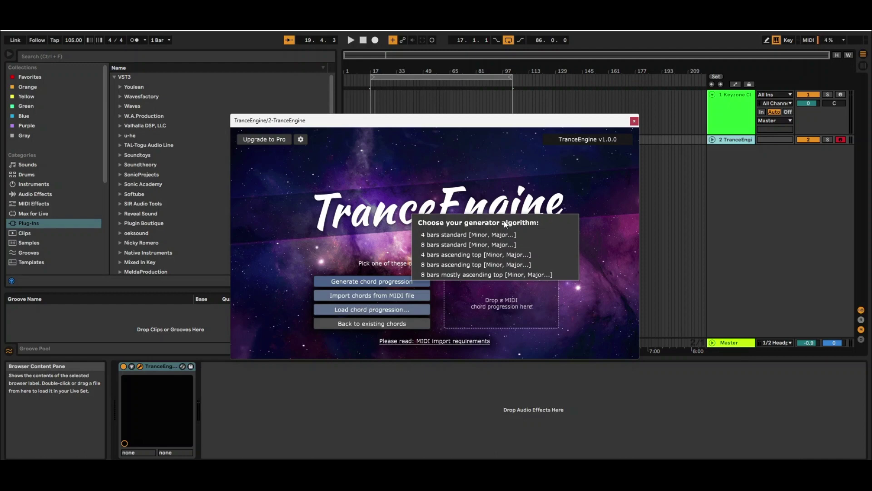
click(459, 235)
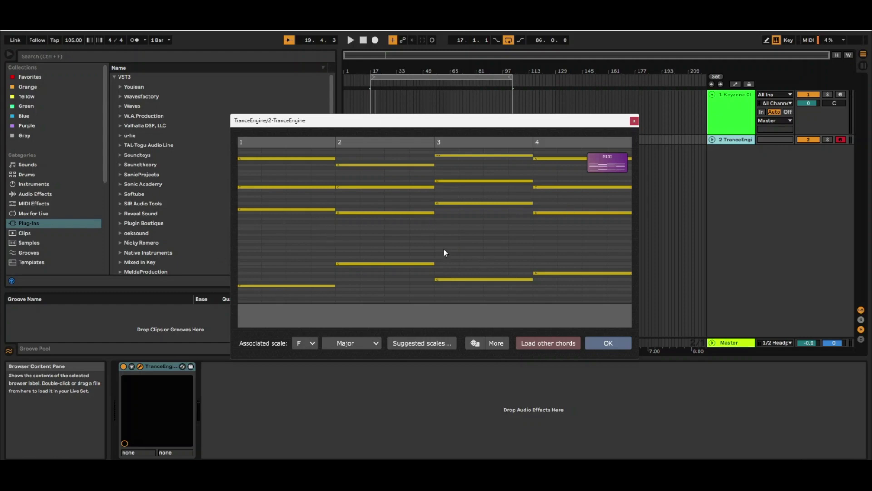
- Set TranceEngine's associated scale to G# Minor and audition the progression
key(space)
click(307, 342)
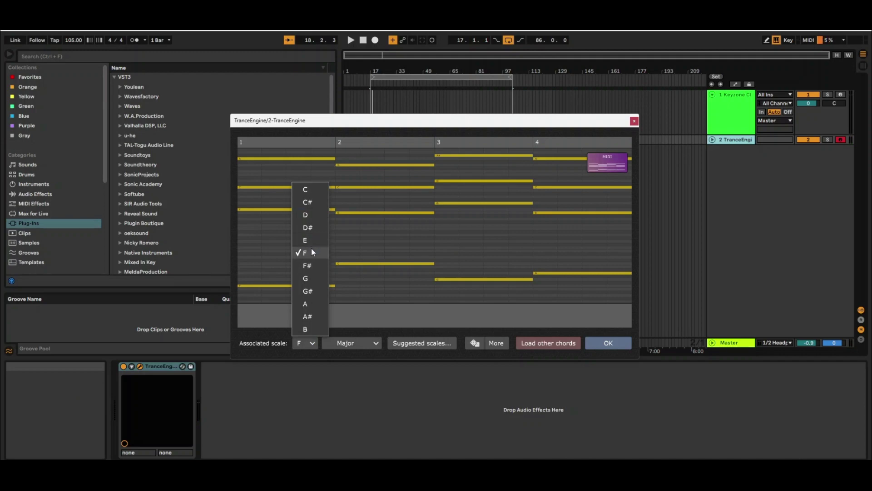
click(311, 297)
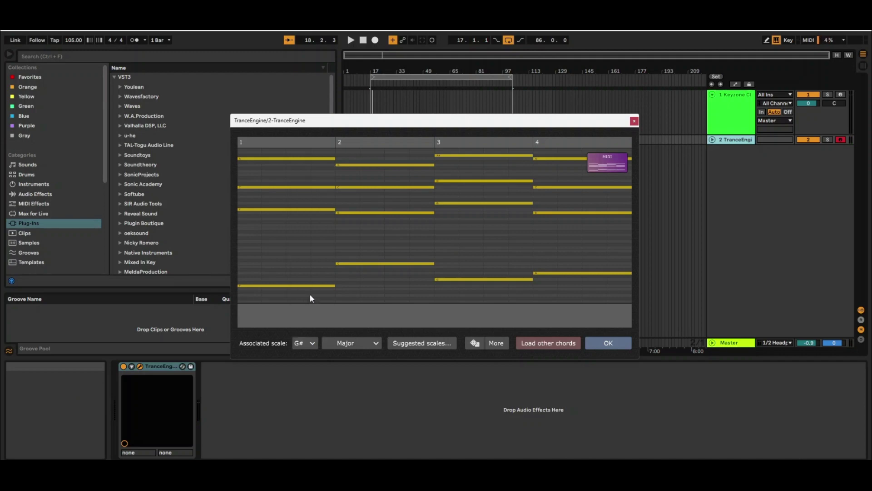
click(359, 342)
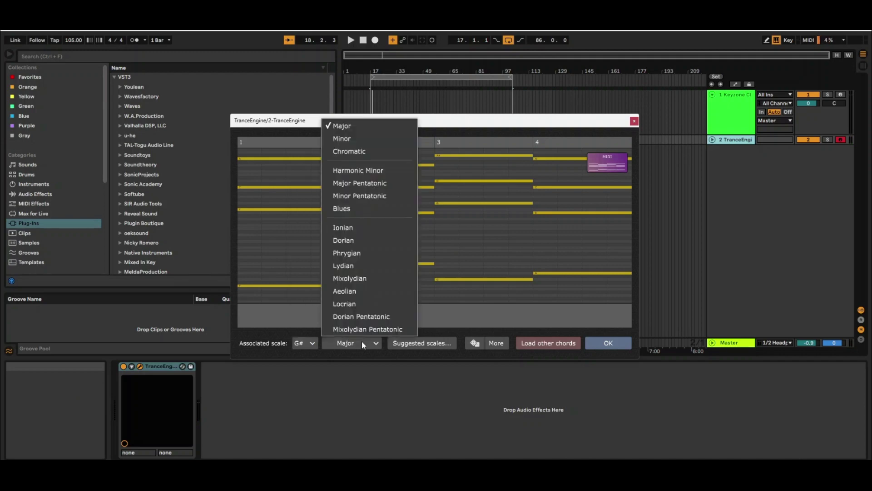
click(358, 138)
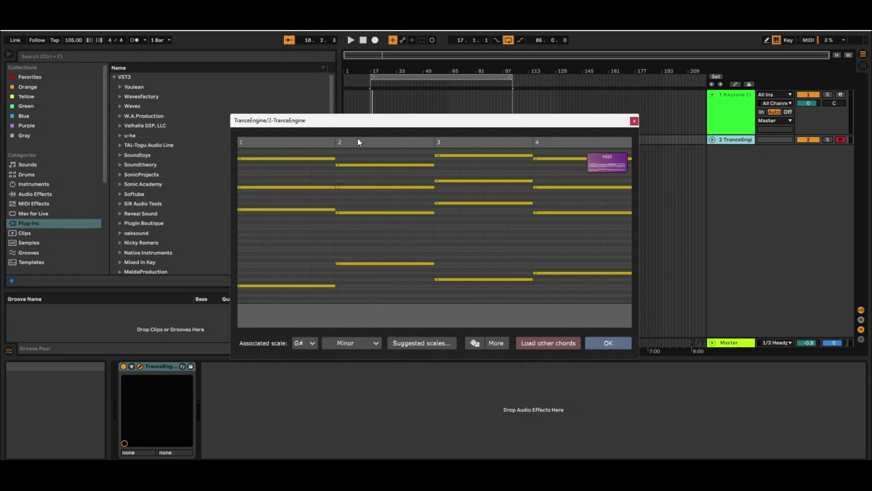
key(space)
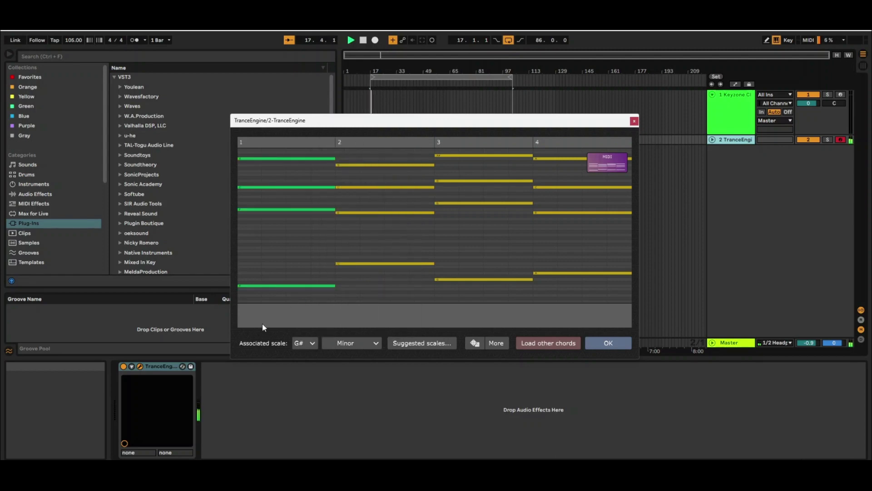
- Roll a new random chord progression, audition it, and raise the tempo from 105 to 137 BPM
click(549, 343)
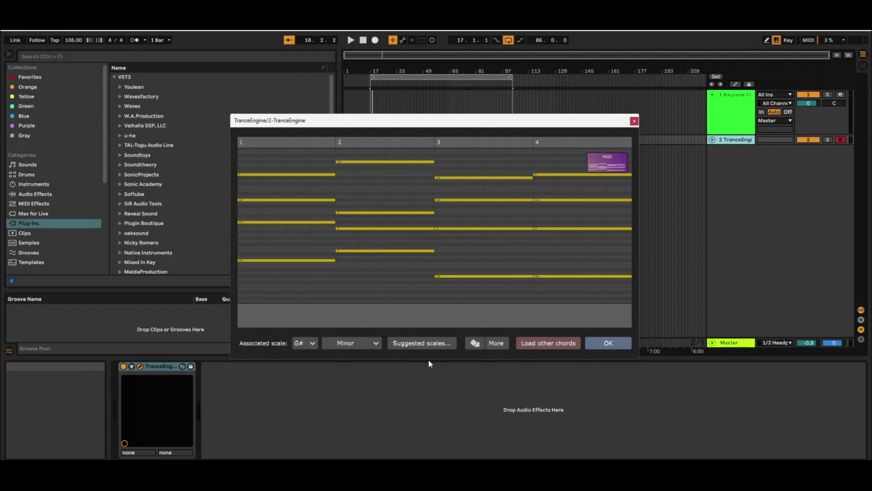
key(space)
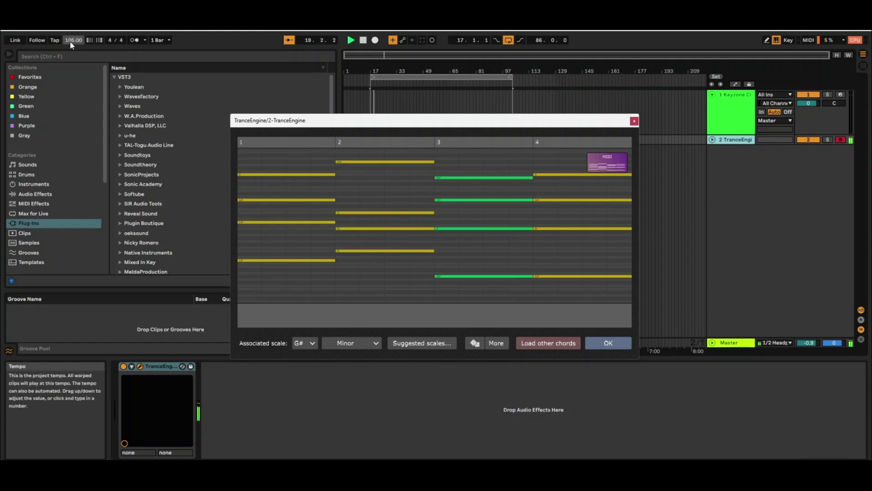
drag(71, 44, 71, 30)
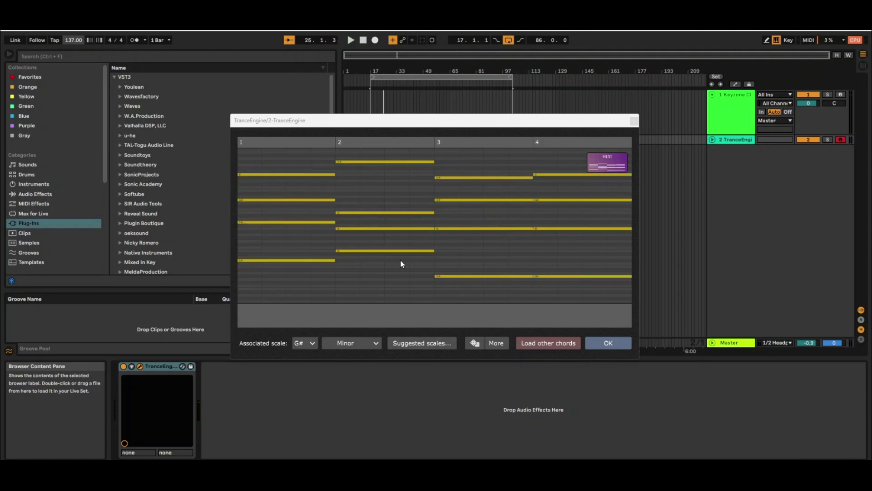
- Regenerate the G# Minor progression twice, auditioning each, then open the generator settings
click(475, 344)
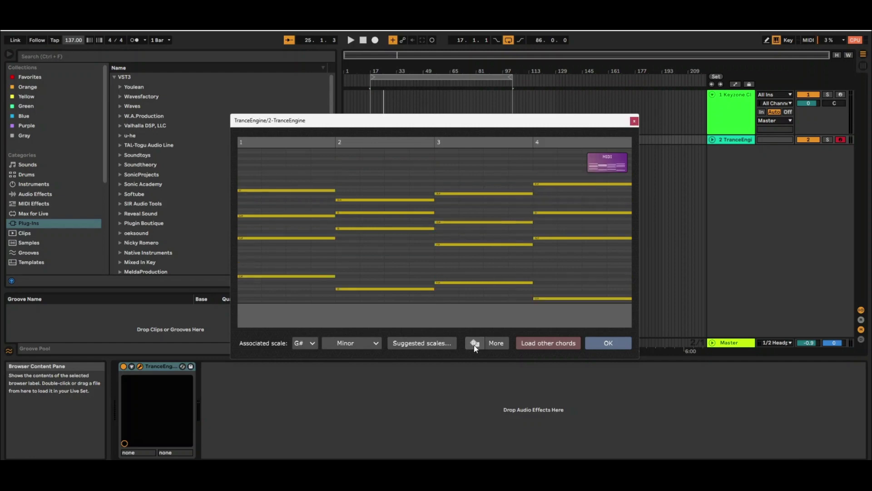
key(space)
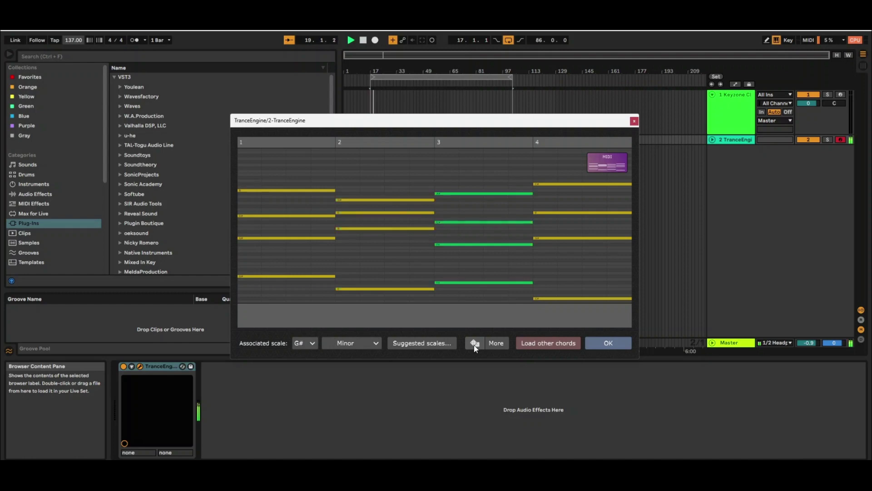
click(475, 345)
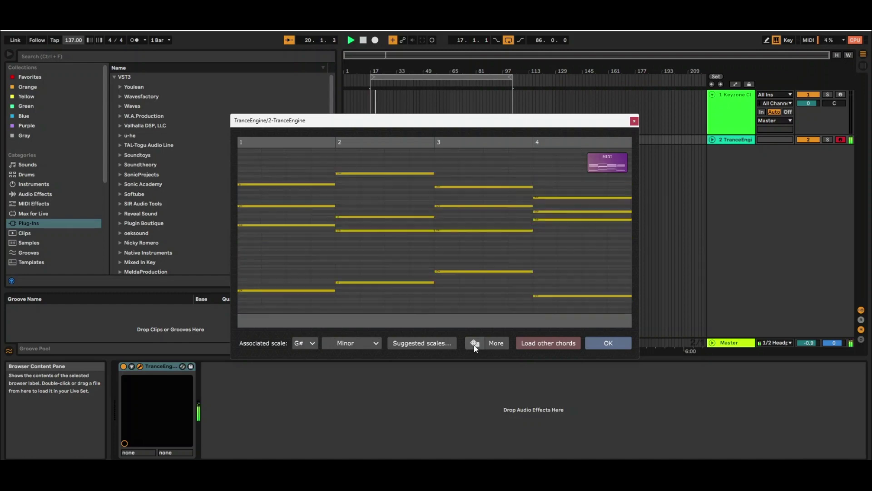
key(space)
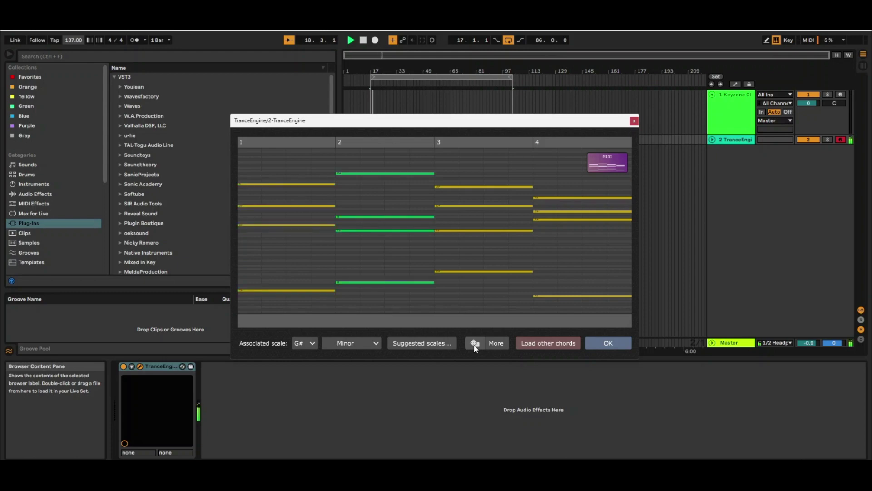
key(space)
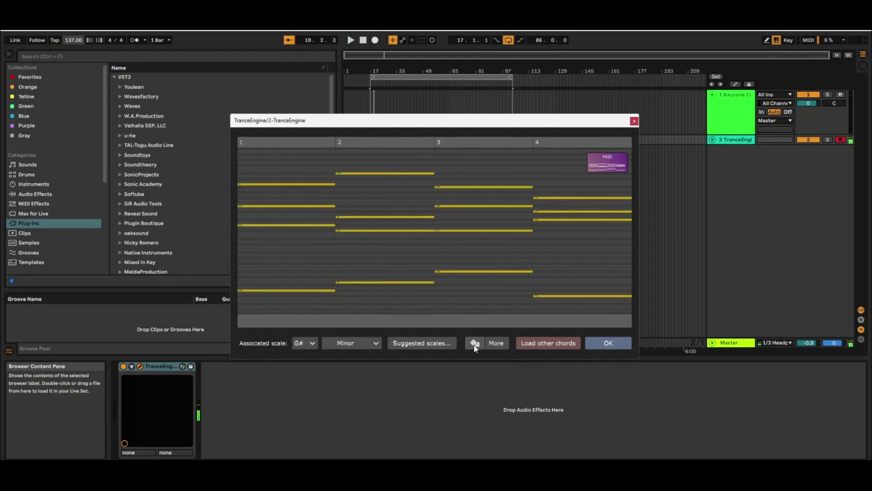
click(494, 343)
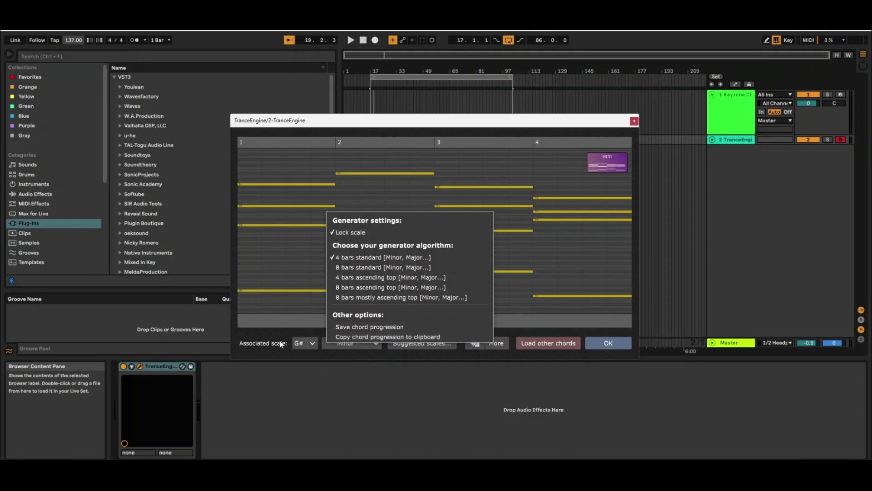
- Unlock the scale and roll two progressions in new keys, auditioning the result
click(358, 233)
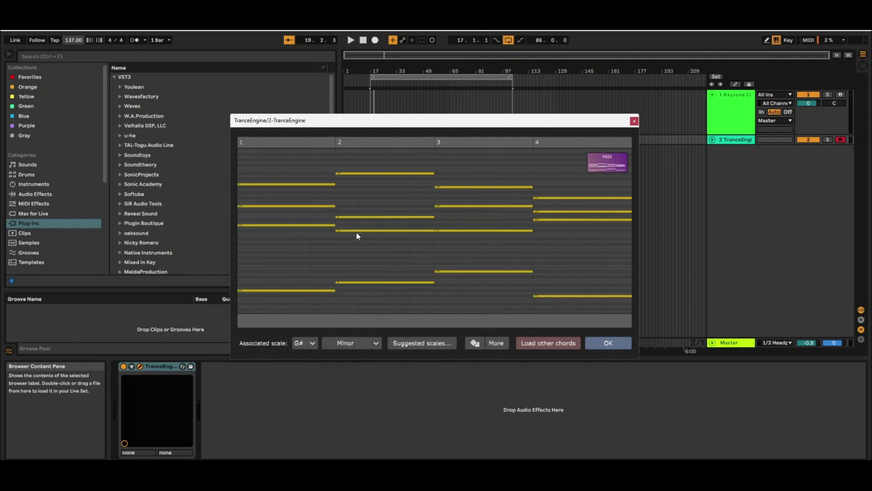
click(473, 343)
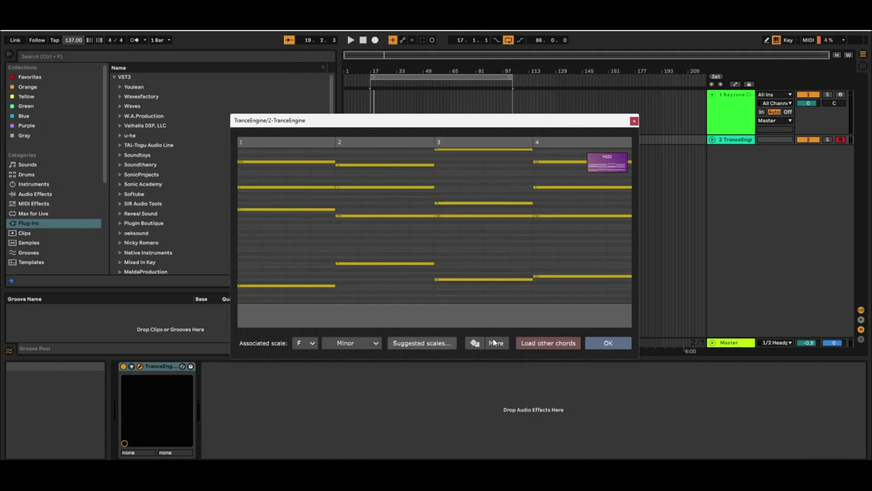
click(476, 344)
key(space)
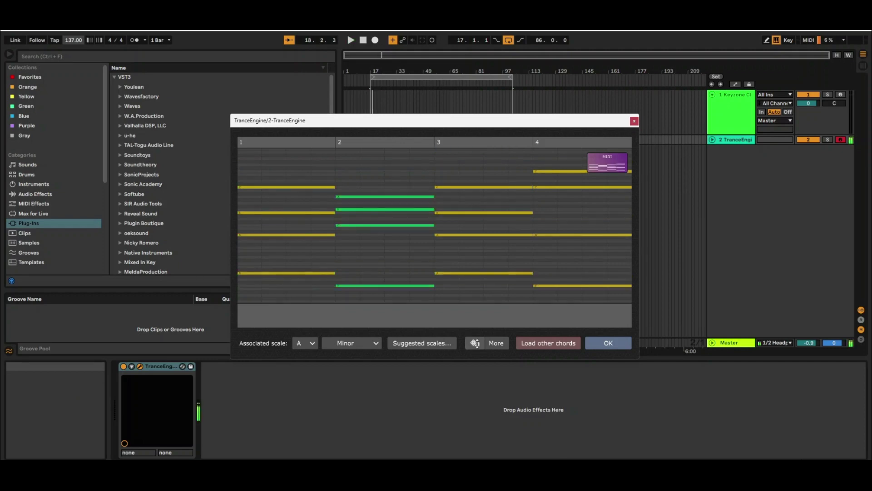
- Generate an 8 bars standard chord progression and set its key to G#
click(529, 345)
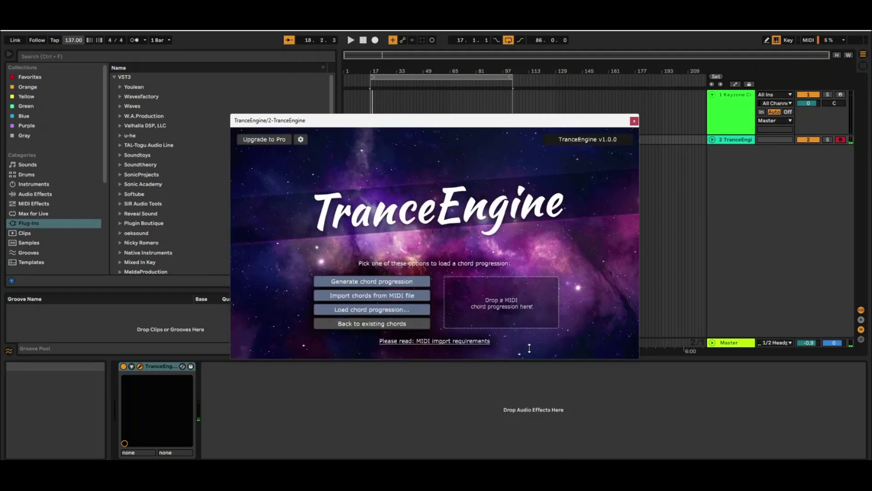
click(382, 281)
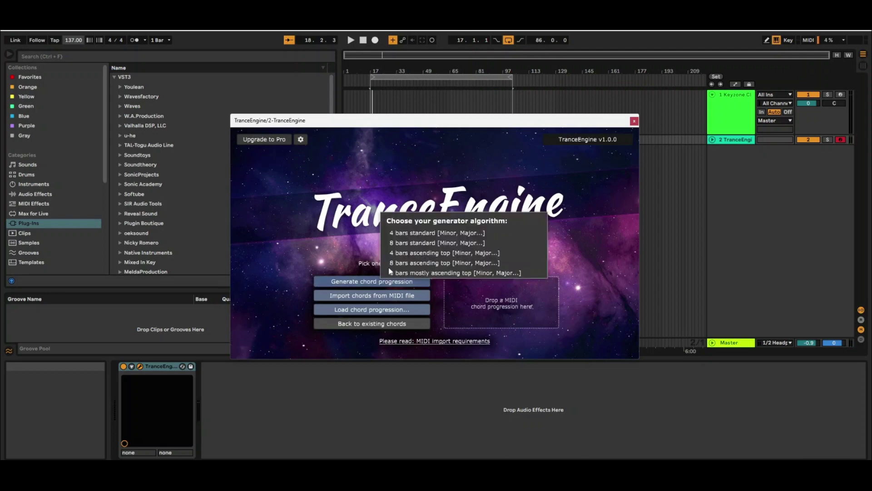
click(420, 239)
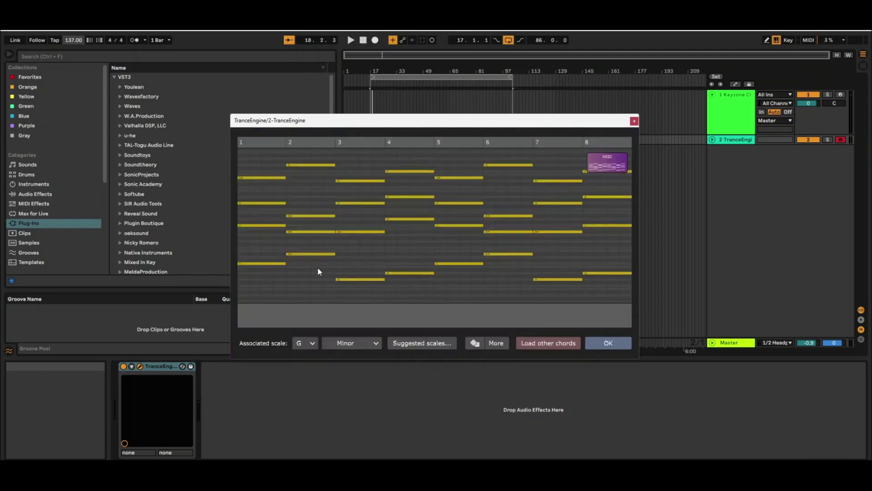
click(310, 343)
- Re-lock the scale, roll a new eight-bar G# Minor progression, audition and accept it
click(495, 345)
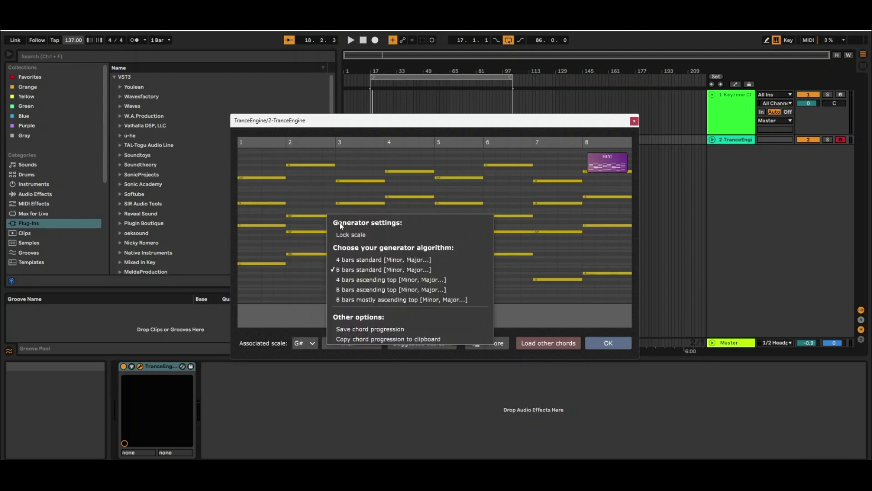
click(354, 235)
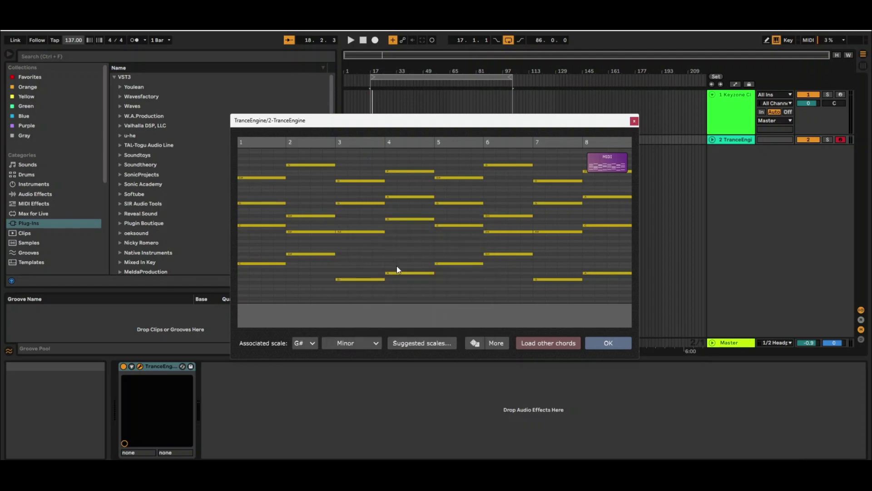
click(476, 343)
key(space)
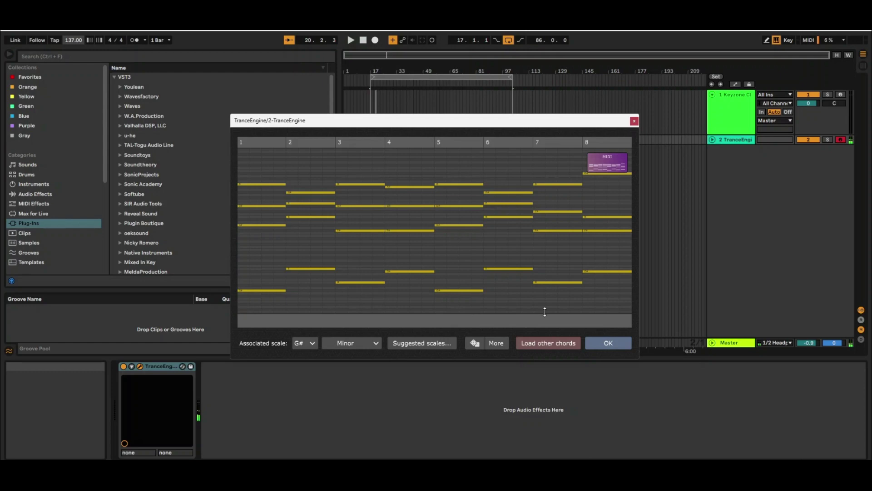
click(620, 344)
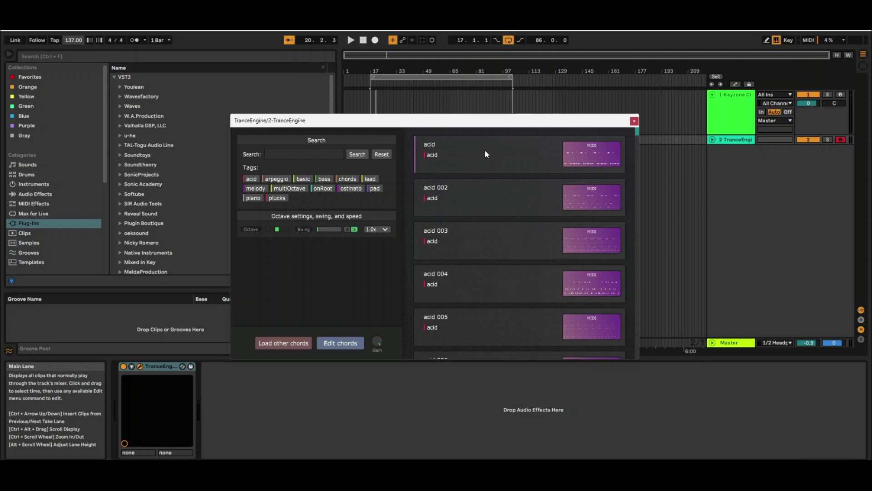
- Audition the acid patterns by starting, stopping and restarting playback
key(space)
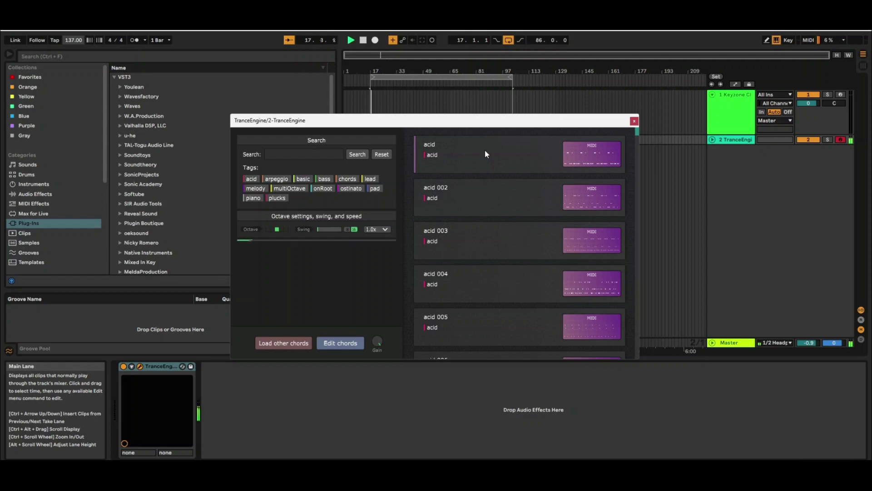
key(space)
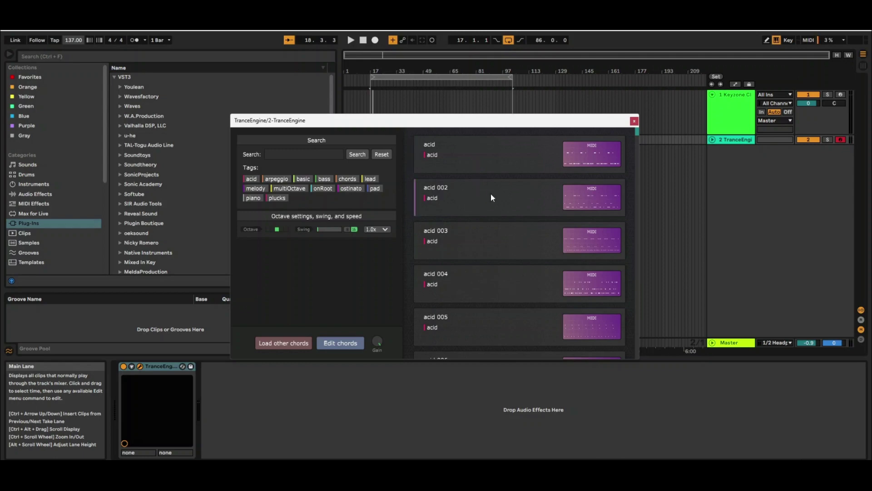
key(space)
- Audition acid 005, then load 'arpeggio on two octaves' and drag it onto track 2
click(475, 329)
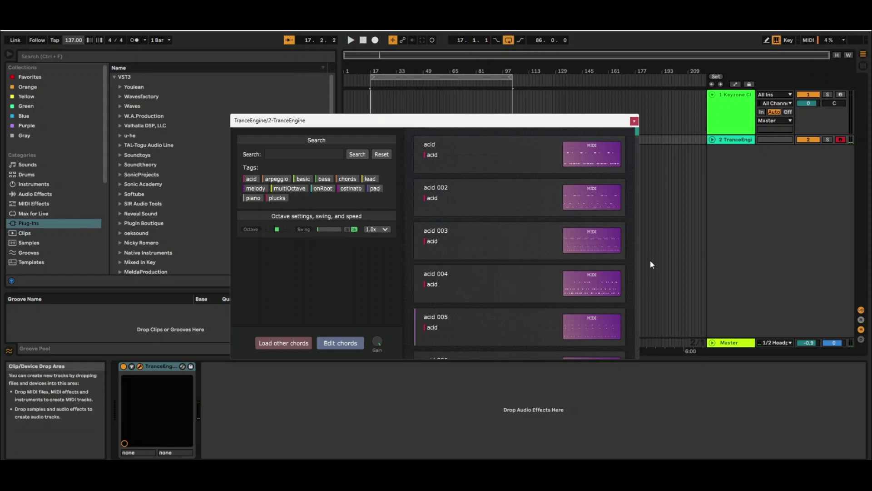
scroll(637, 305, down, 15)
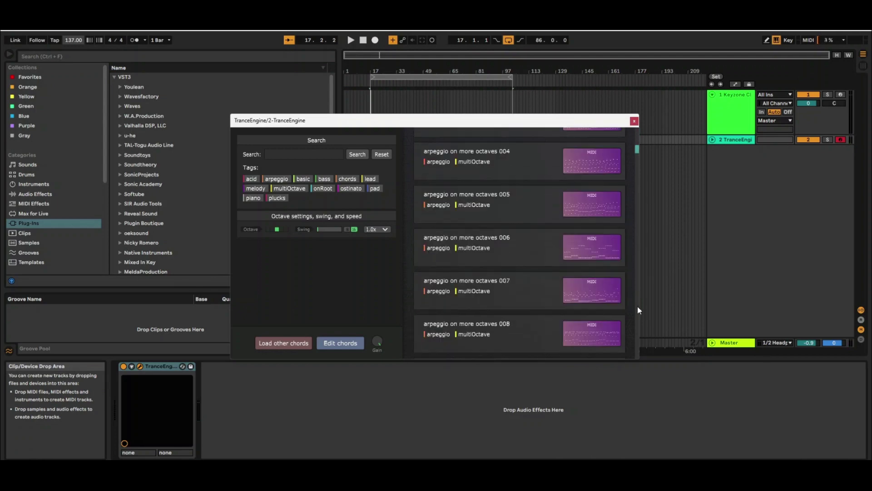
scroll(637, 306, down, 10)
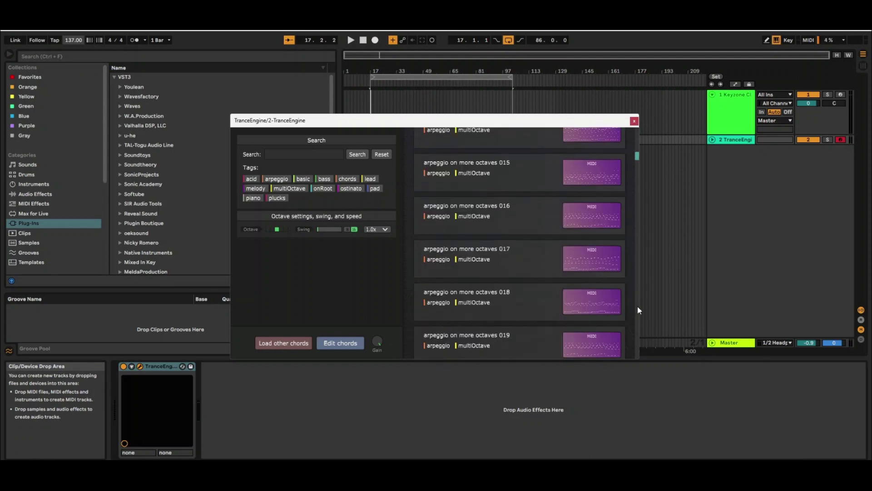
scroll(637, 307, down, 5)
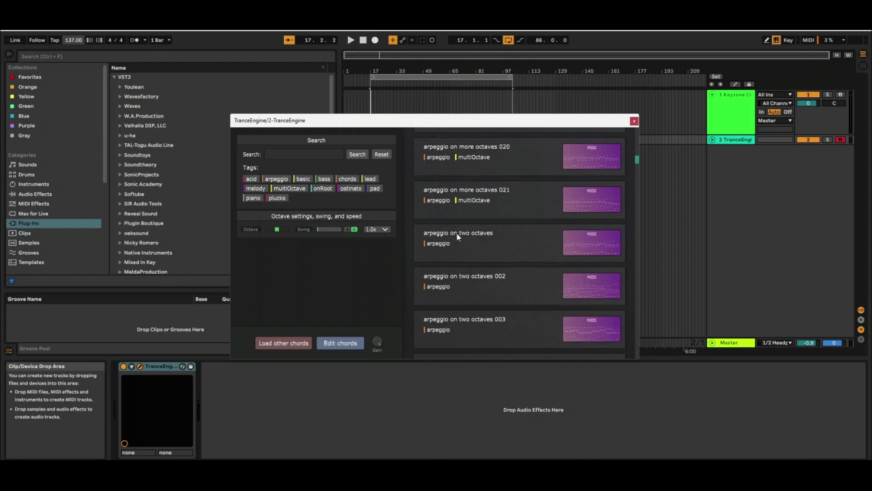
click(437, 257)
drag(605, 234, 635, 283)
- Scroll to the bass presets and audition mid bass 010 and mid bass 015 during playback
scroll(637, 301, down, 5)
scroll(637, 301, down, 5)
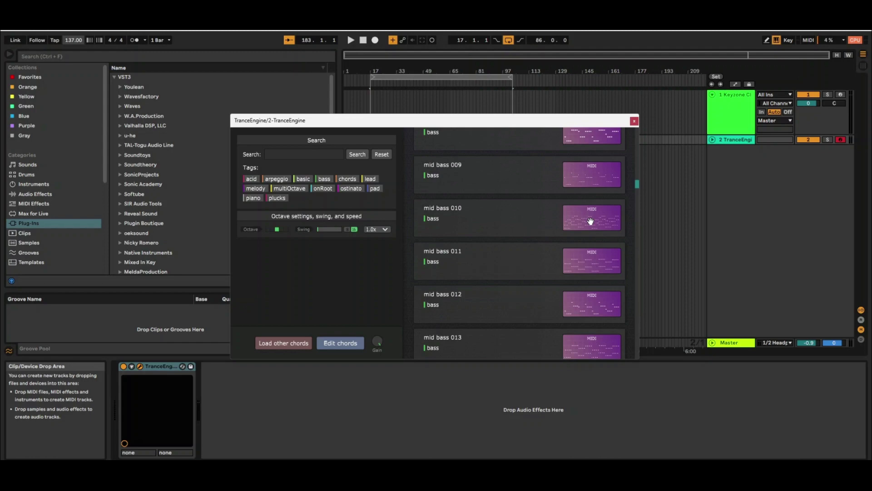
click(535, 223)
drag(636, 184, 636, 186)
scroll(636, 186, down, 1)
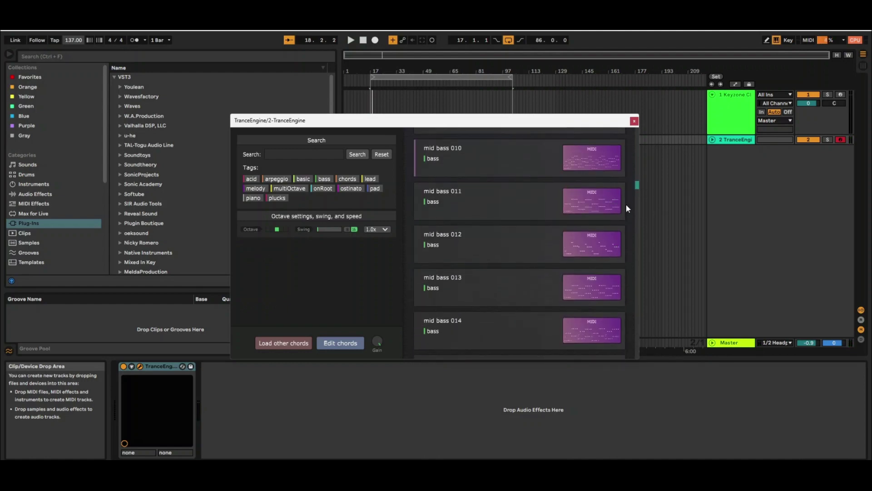
scroll(637, 207, down, 7)
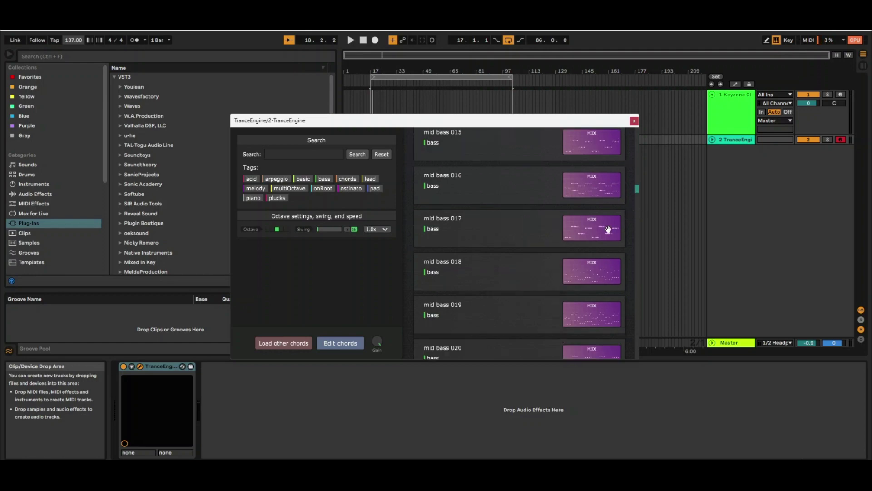
key(space)
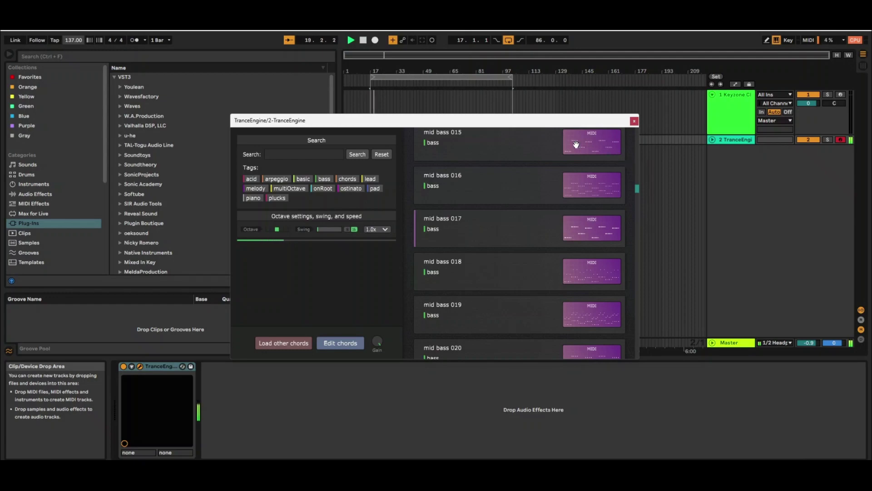
click(545, 149)
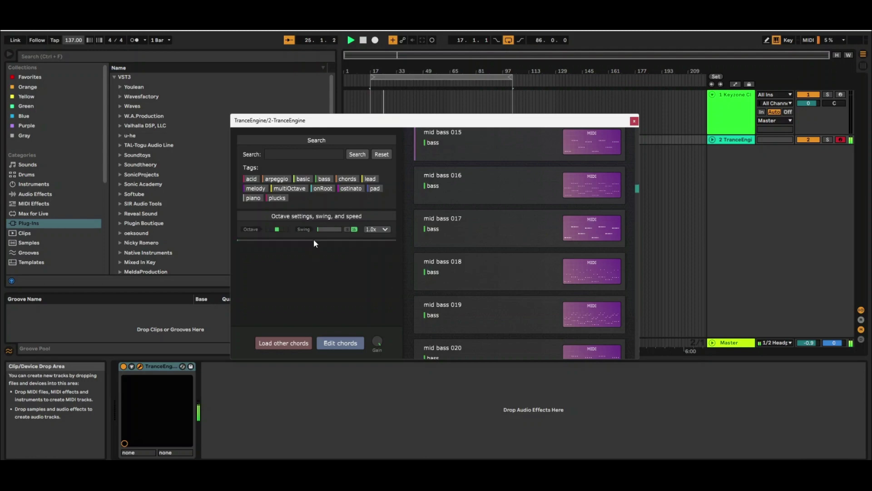
- Raise the swing amount to about 0.74 and change swing resolution from 16 to 8
mouse_move(320, 235)
mouse_move(320, 230)
mouse_down()
mouse_move(338, 233)
mouse_move(319, 232)
mouse_up()
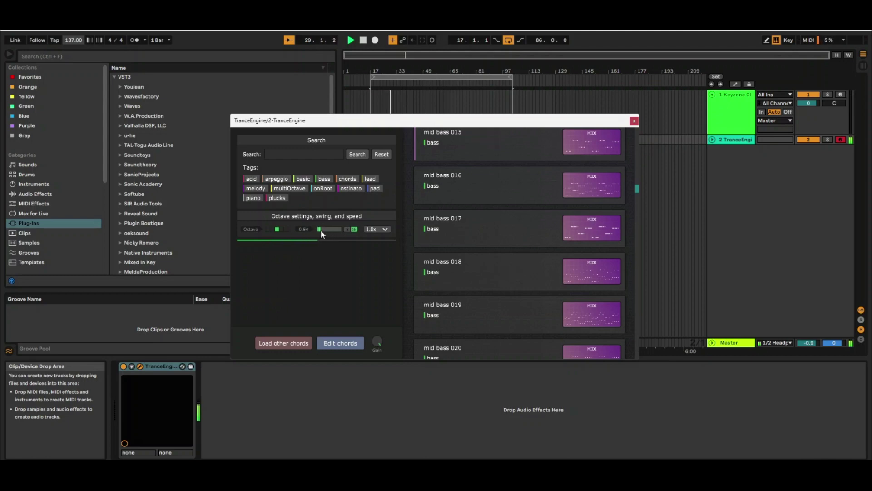
click(347, 229)
drag(322, 234, 328, 232)
- Try pattern speed 2.0x then restore 1.0x, lower the swing, and raise the octave one step
click(384, 230)
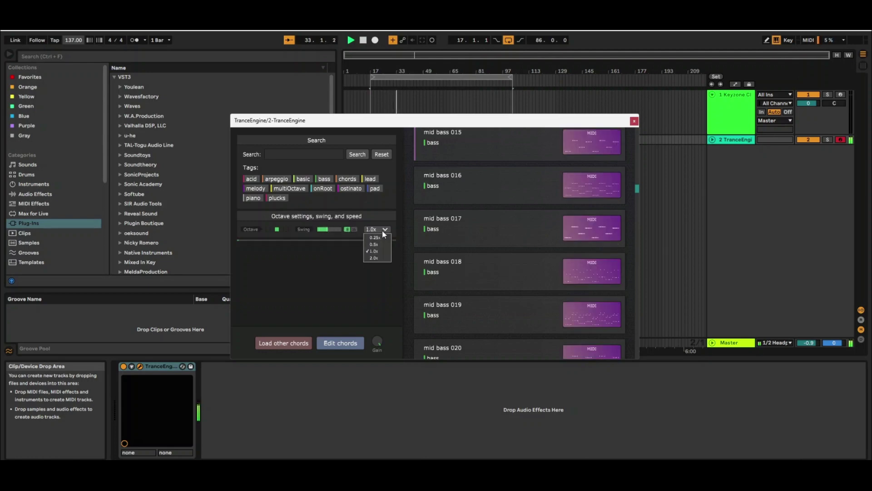
click(378, 257)
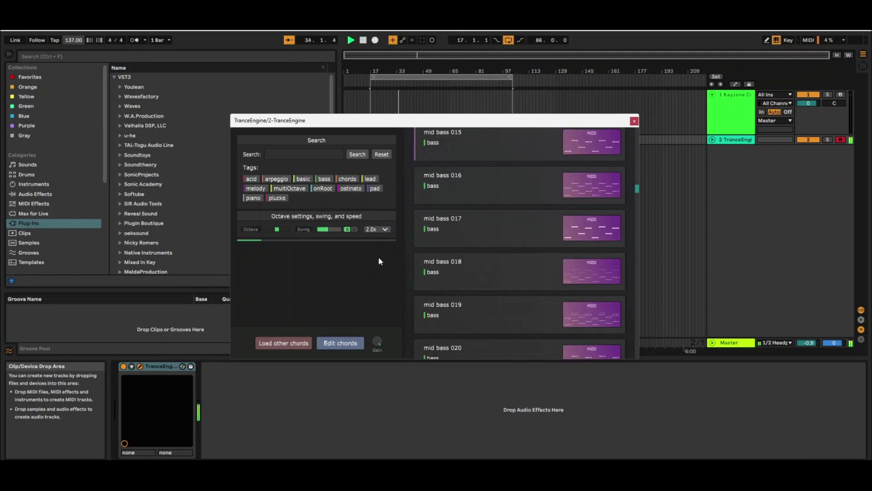
click(386, 231)
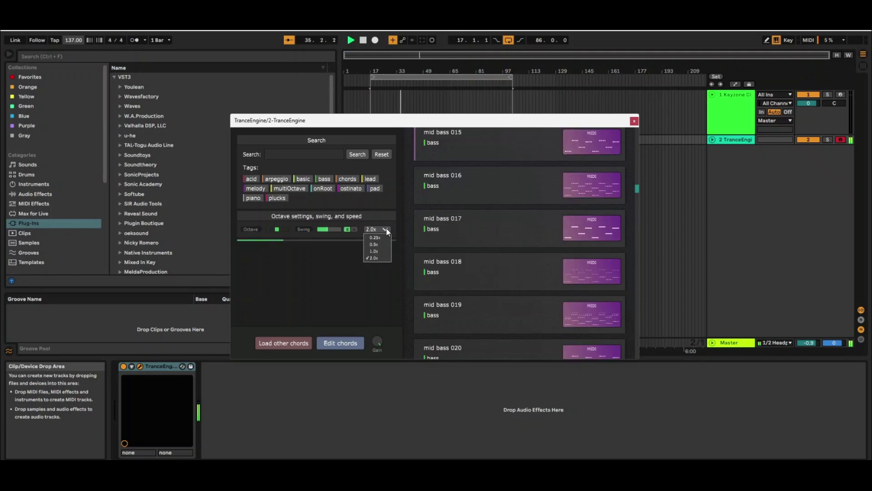
click(375, 251)
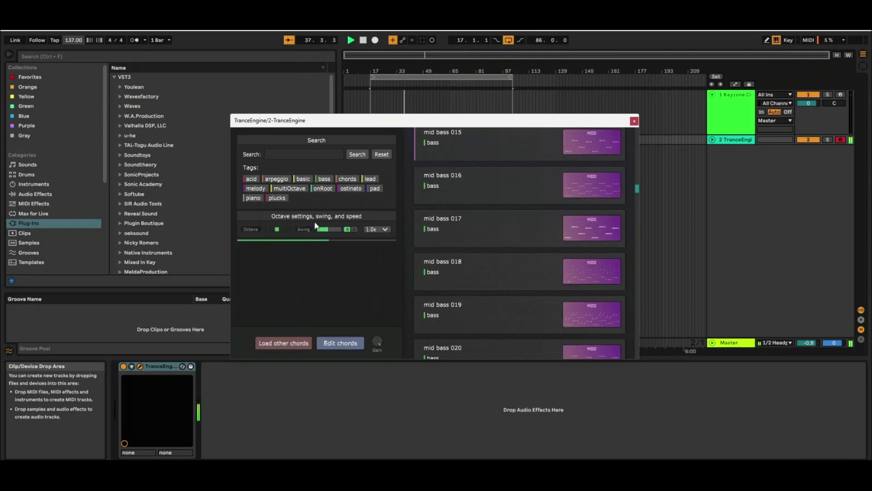
drag(323, 230, 315, 250)
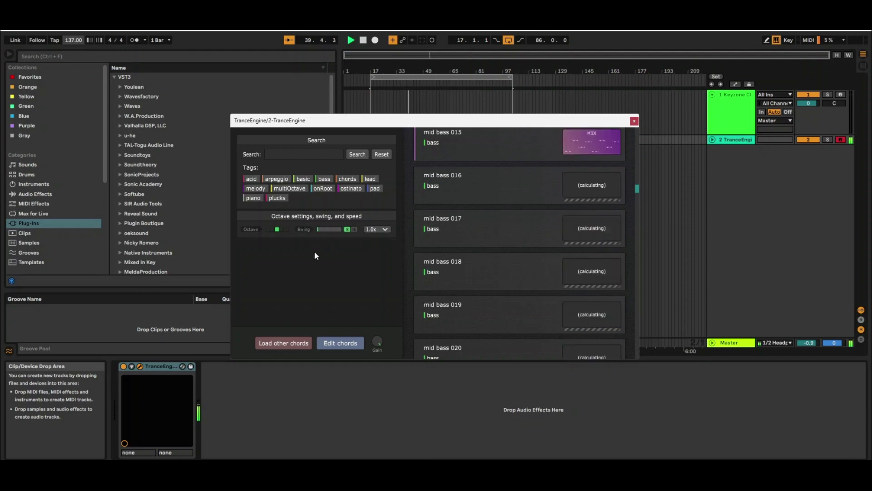
click(282, 229)
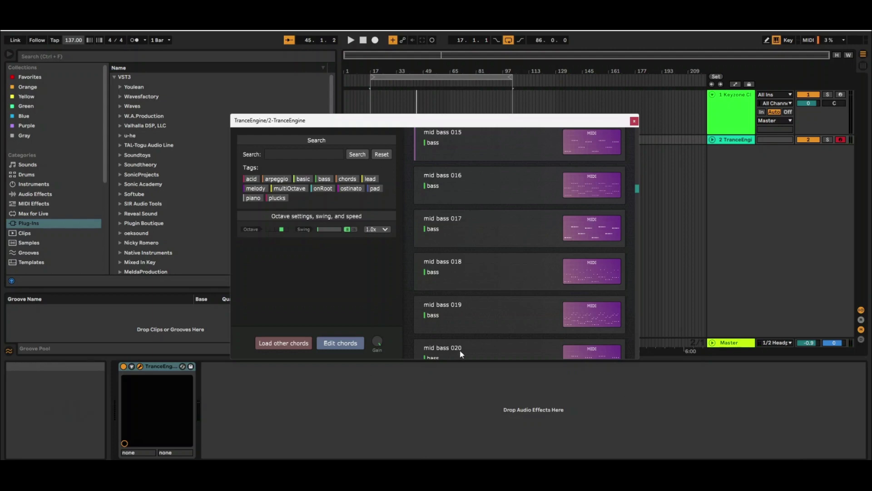
- Filter TranceEngine's presets by the chords, basic and pad tags
click(347, 178)
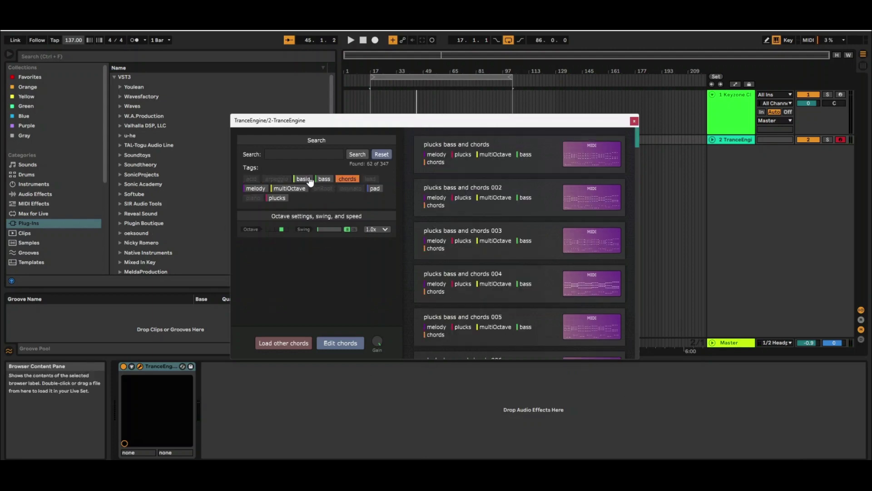
click(303, 178)
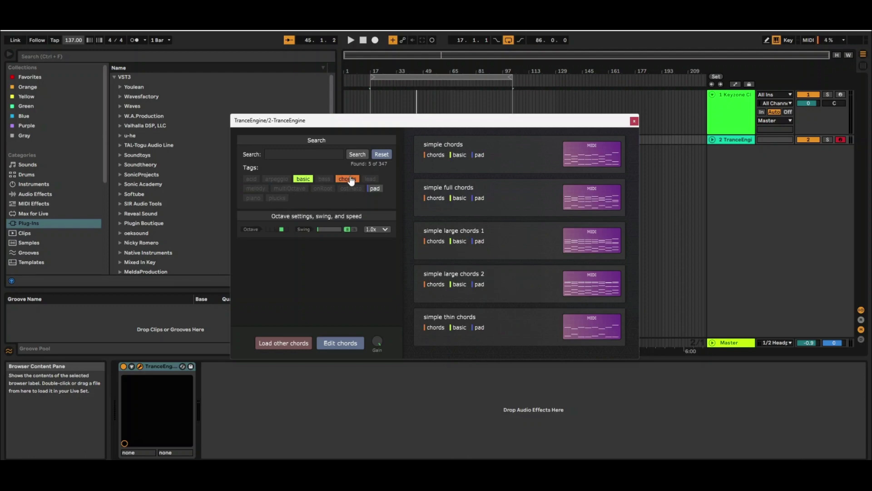
click(375, 189)
- Audition simple full chords, simple large chords 2 and simple thin chords during playback
key(space)
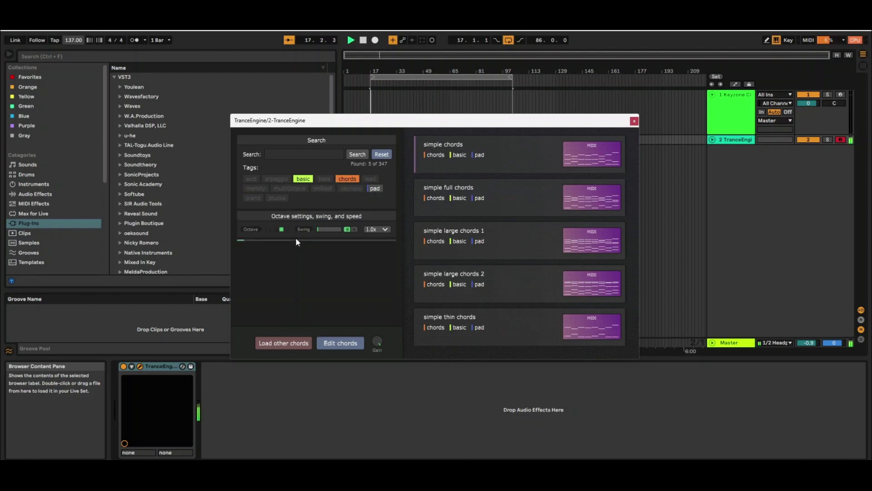
click(511, 209)
click(503, 281)
click(503, 322)
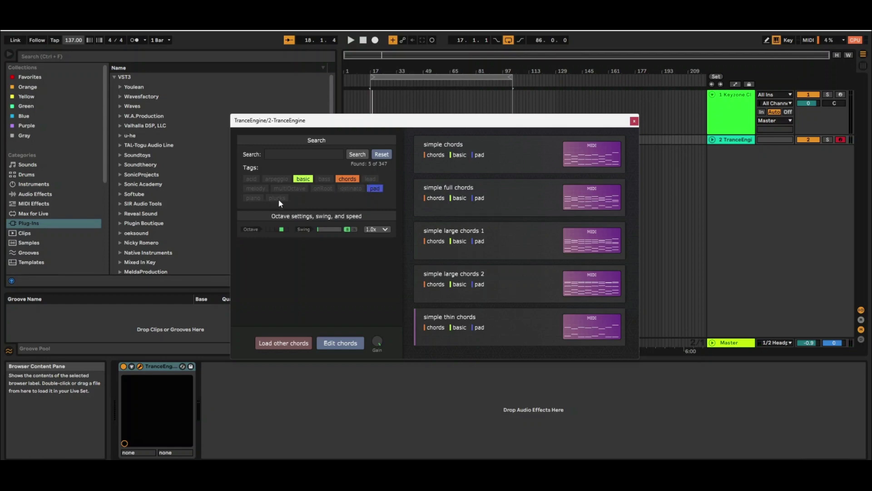
- Toggle the bass tag on and off and drop the pad tag from TranceEngine's filter
click(324, 178)
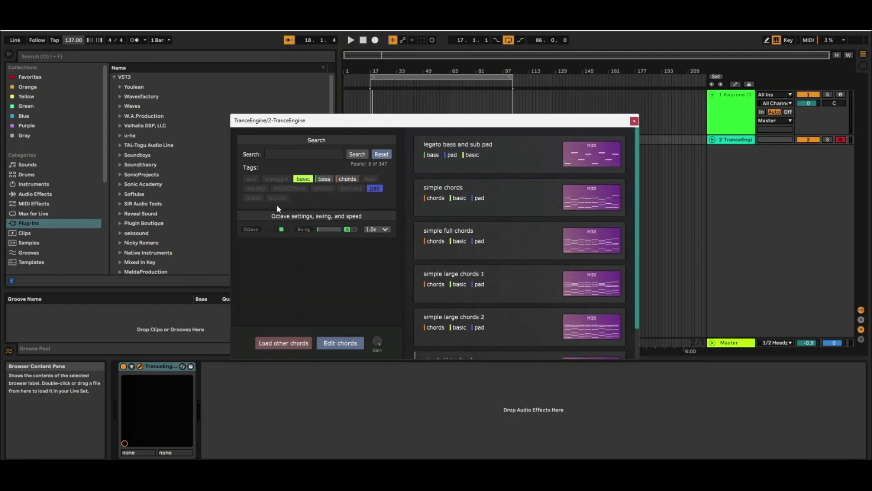
click(324, 178)
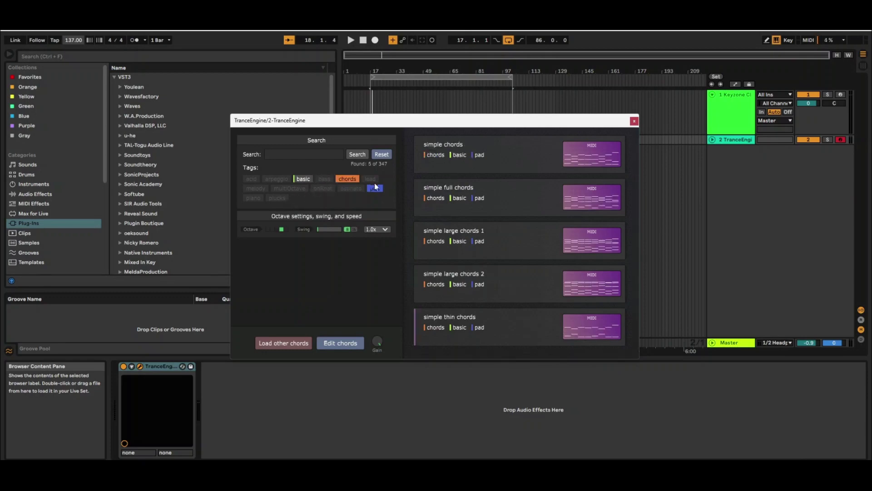
click(376, 187)
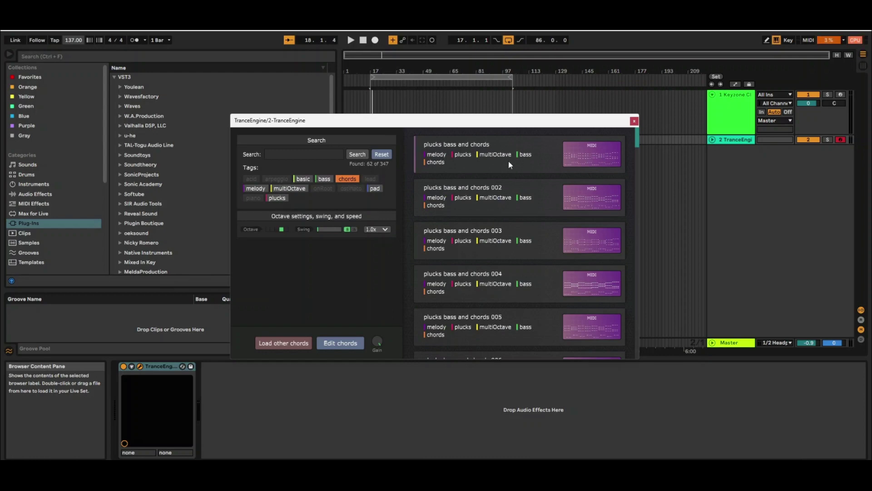
- Audition plucks bass and chords patterns 001 through 004
click(581, 158)
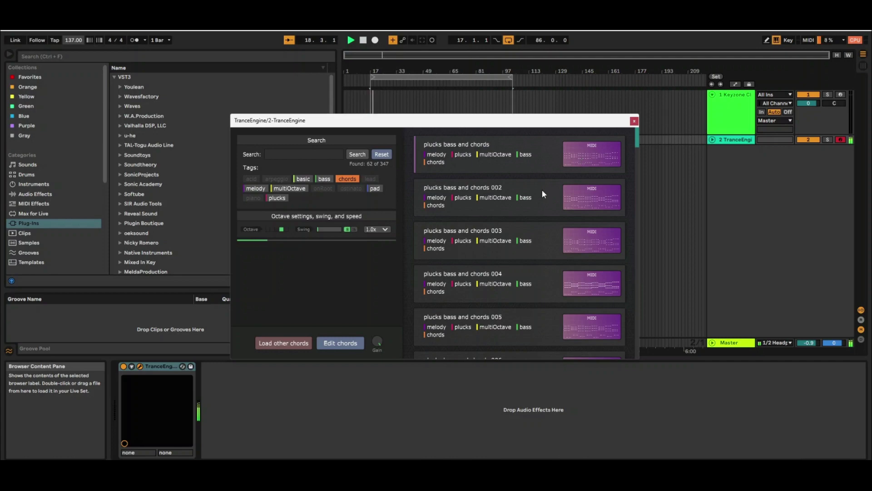
click(530, 195)
click(526, 240)
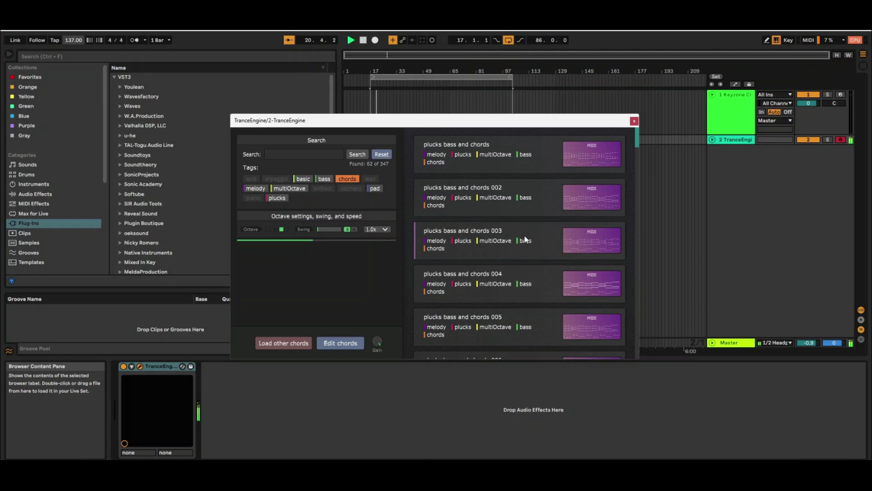
click(507, 281)
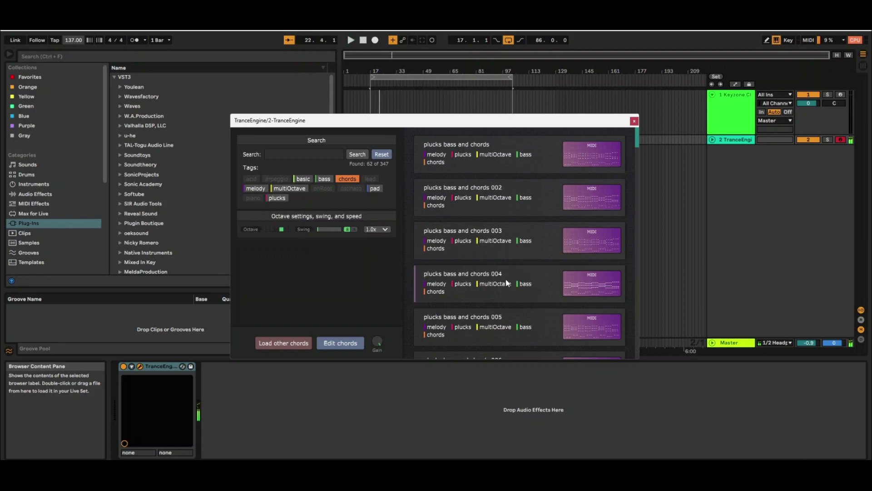
- Drop plucks bass and chords 004 onto track 3 as a MIDI clip, adding a stray audio track
right_click(742, 198)
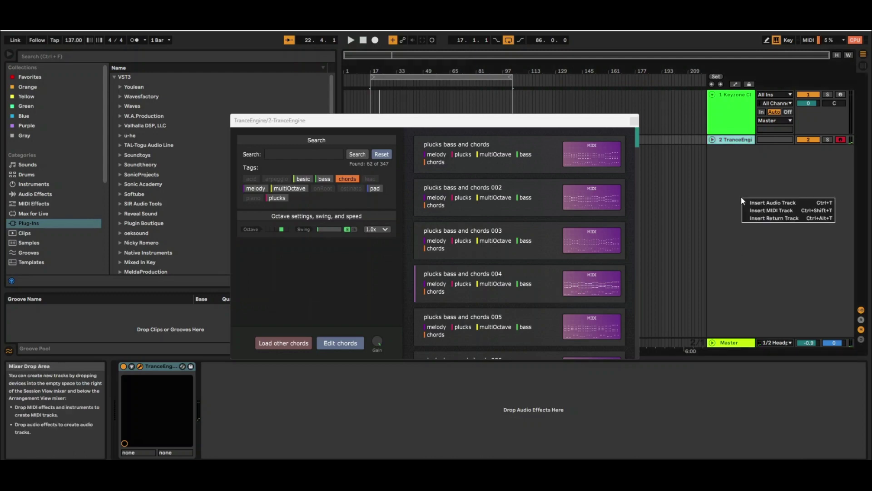
click(767, 203)
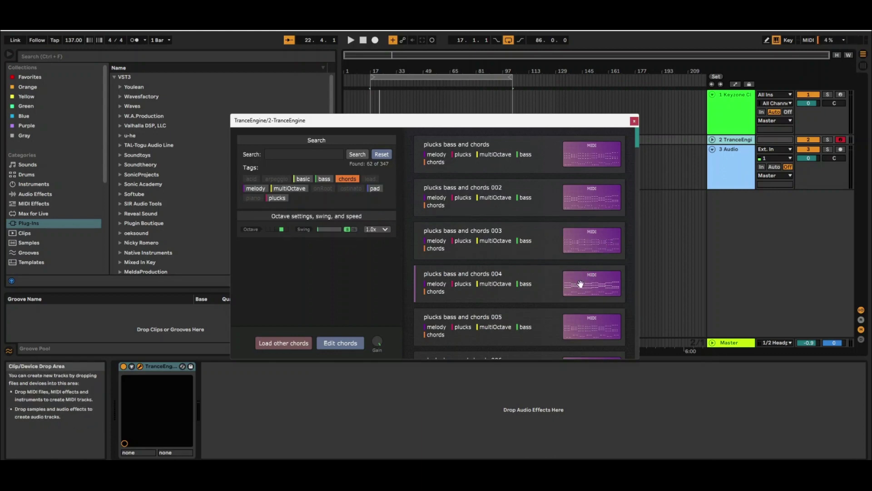
drag(580, 284, 673, 181)
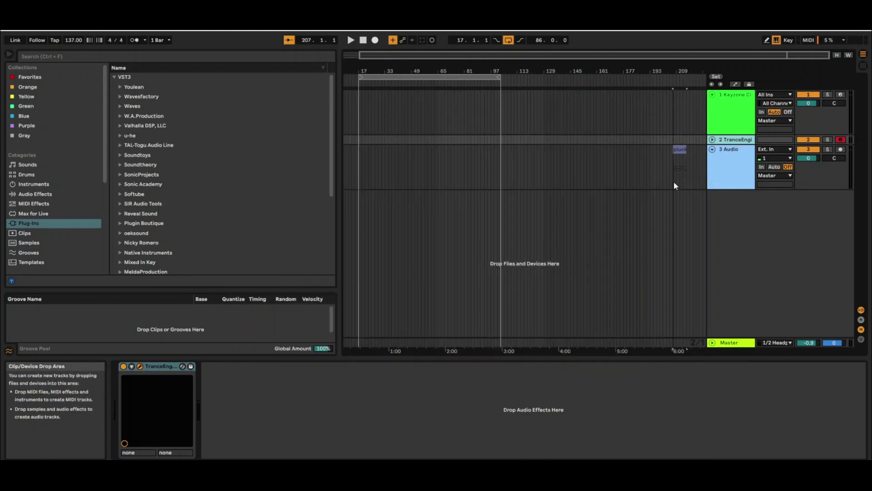
click(681, 151)
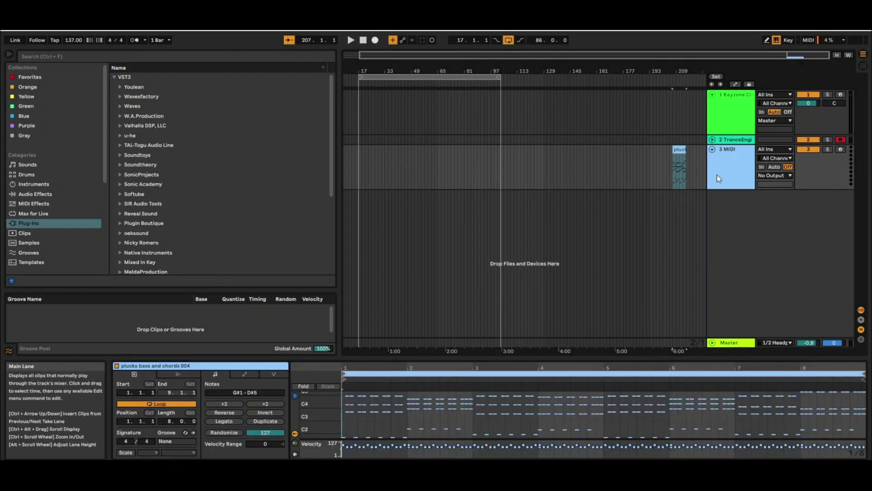
click(736, 139)
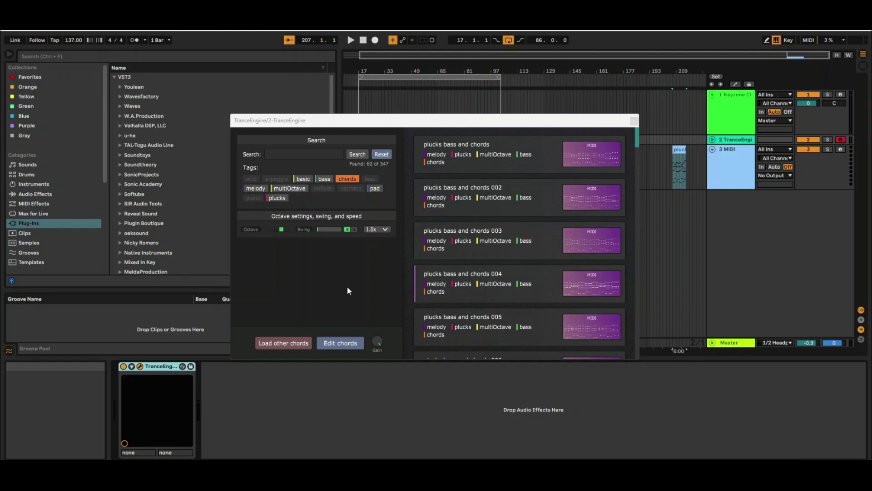
right_click(736, 172)
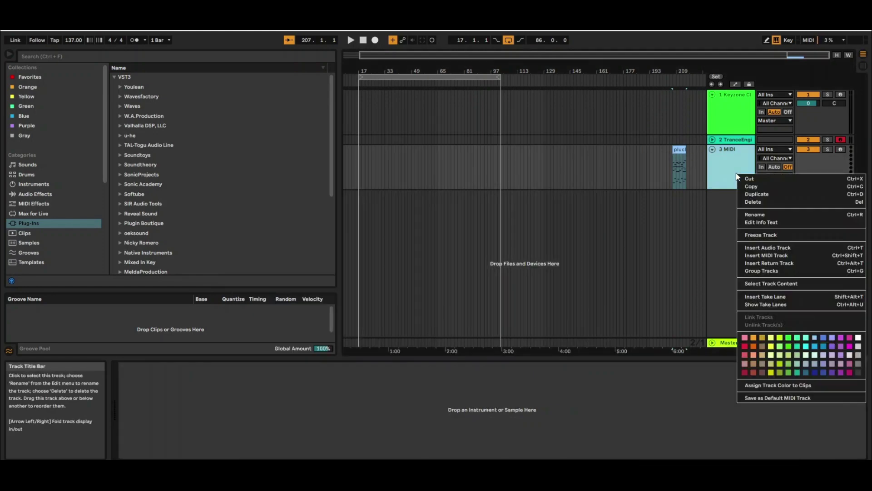
- Rename track 3 to plucks and insert a new MIDI track below it
click(761, 214)
text(plucks)
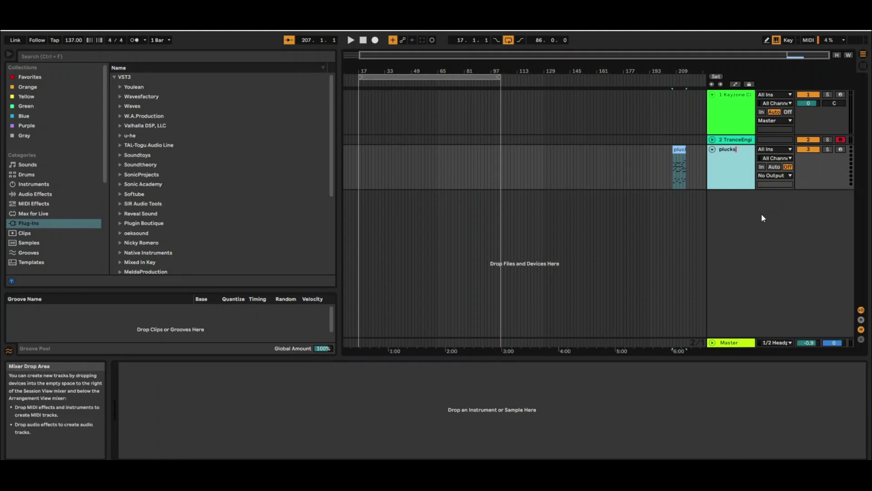
key(Return)
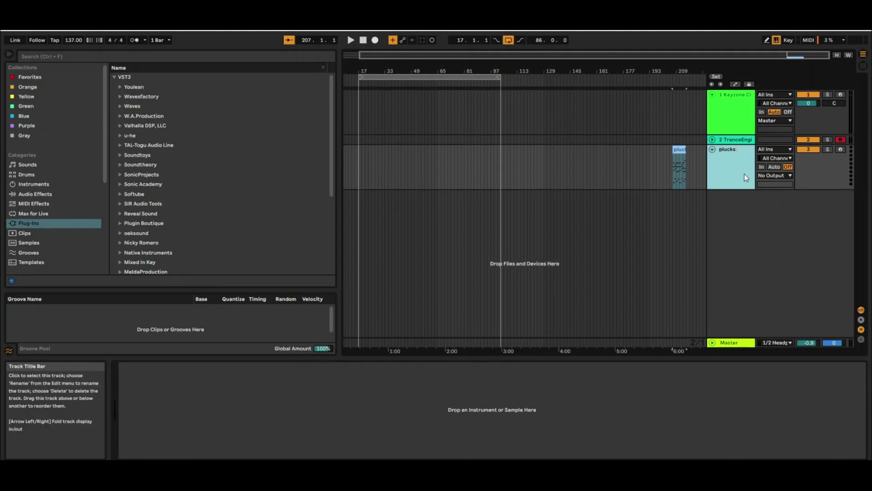
right_click(730, 212)
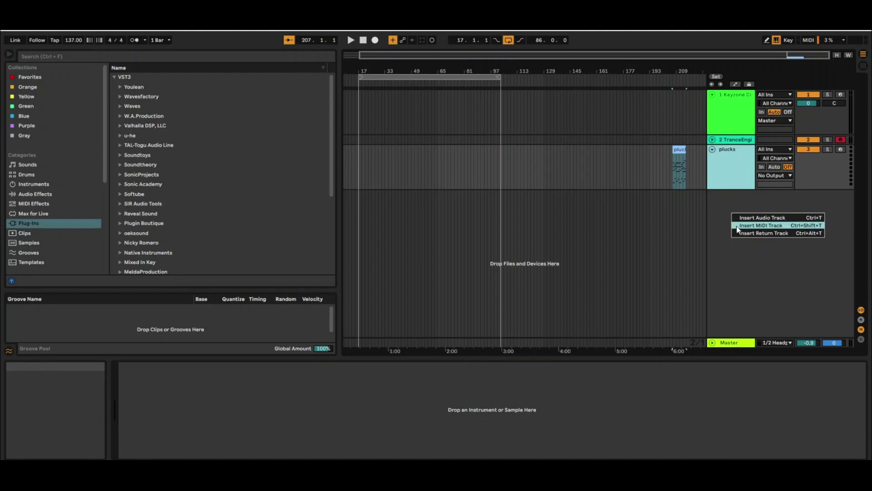
click(737, 226)
key(b)
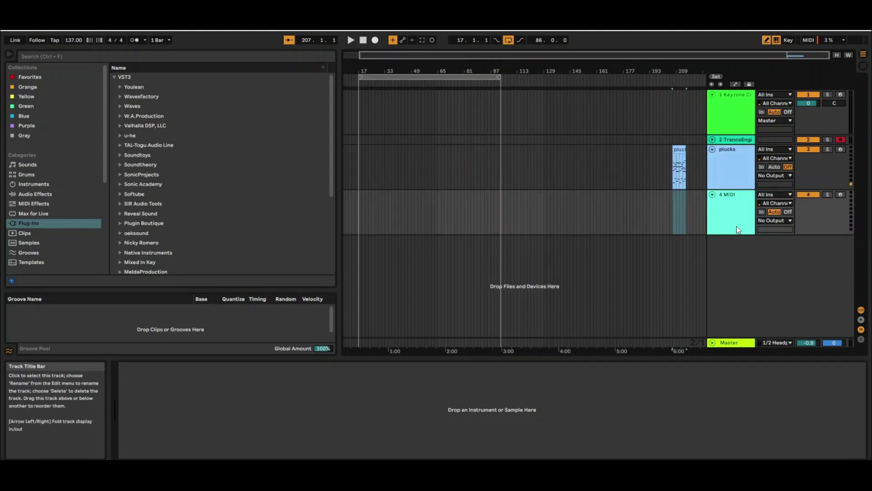
- Rename the new MIDI track to bass and add an audio track below it
right_click(733, 210)
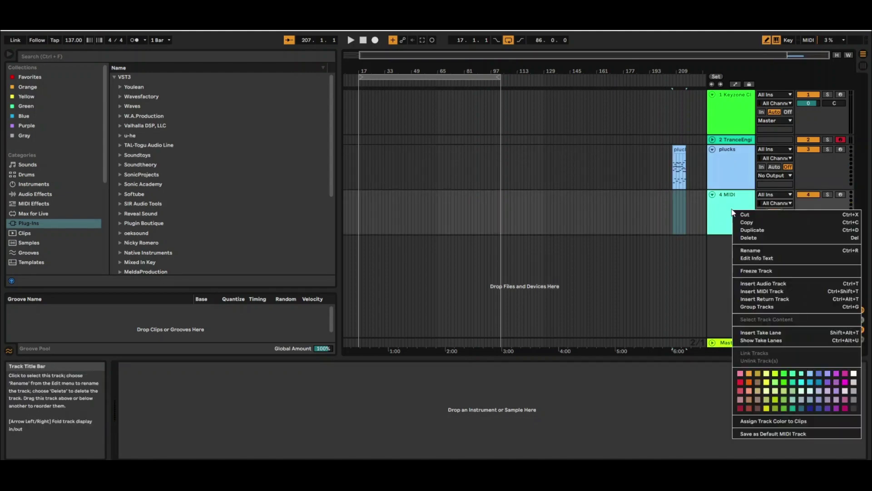
click(762, 250)
text(bass)
key(Return)
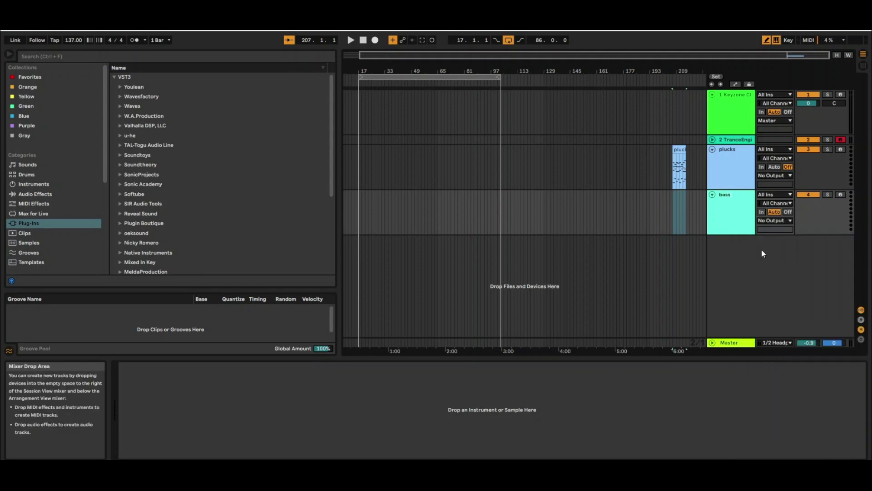
right_click(761, 253)
click(743, 262)
right_click(743, 262)
click(751, 263)
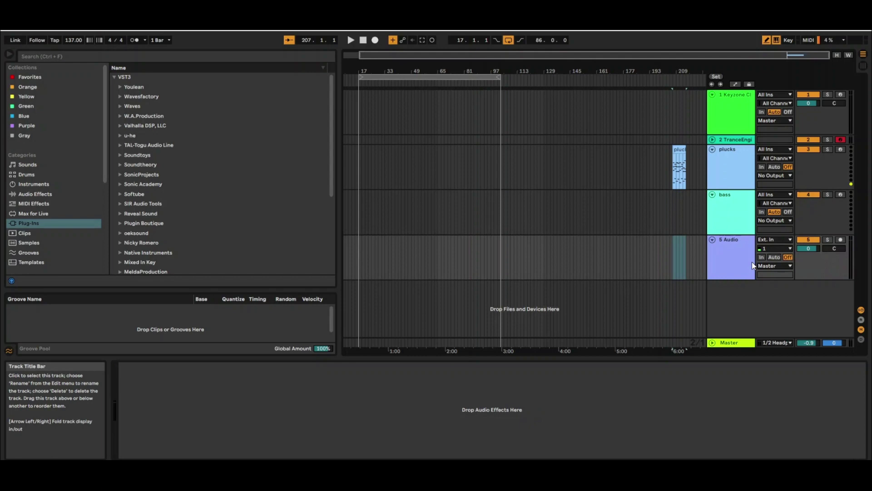
right_click(737, 258)
- Add a MIDI track named pads and delete the stray 5 Audio track
right_click(736, 302)
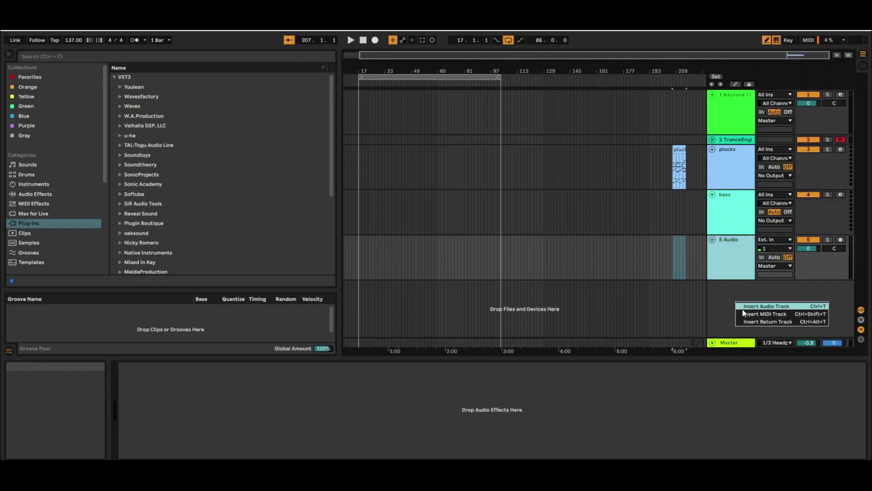
click(743, 313)
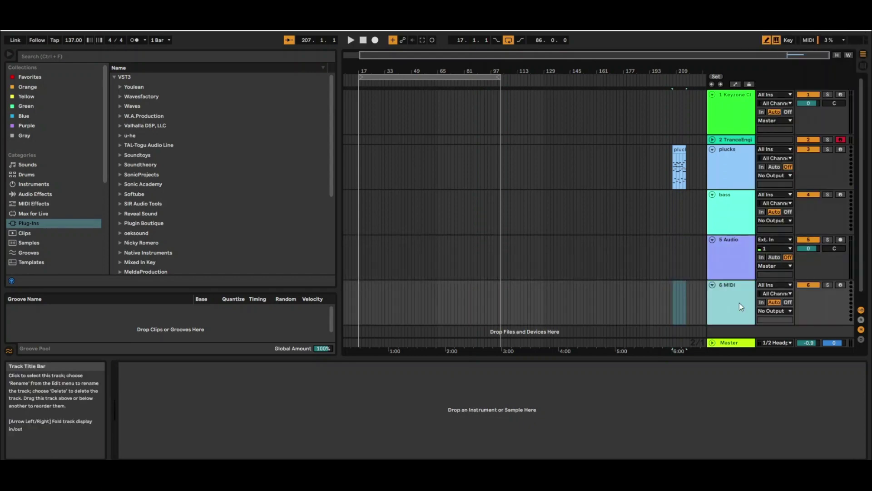
right_click(740, 303)
click(770, 114)
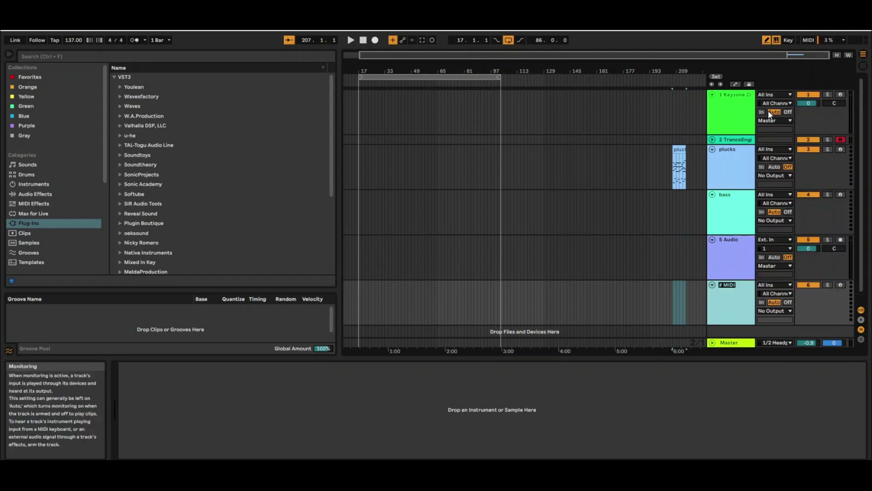
text(pads)
click(730, 248)
key(Delete)
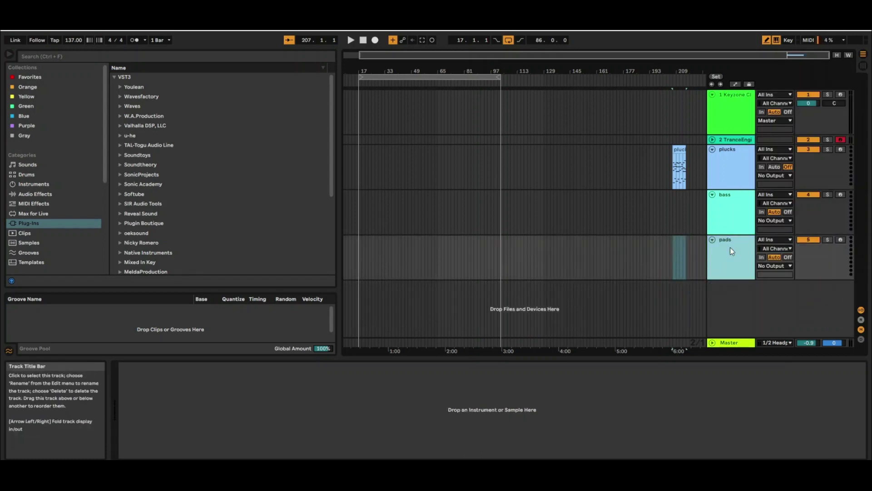
- Add another MIDI track below pads and name it lead
right_click(723, 300)
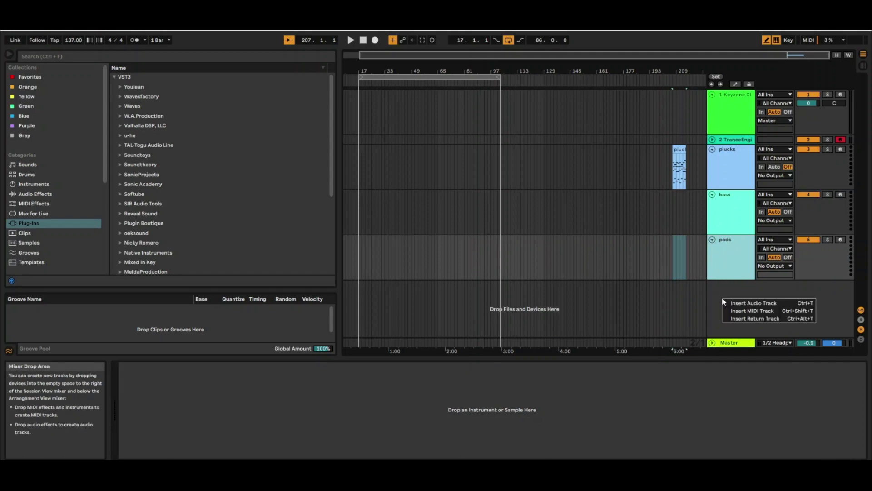
click(735, 311)
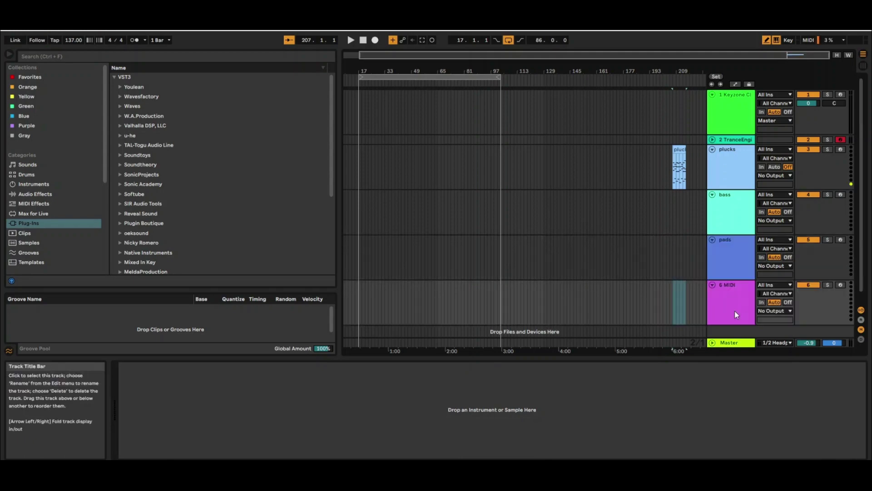
right_click(735, 312)
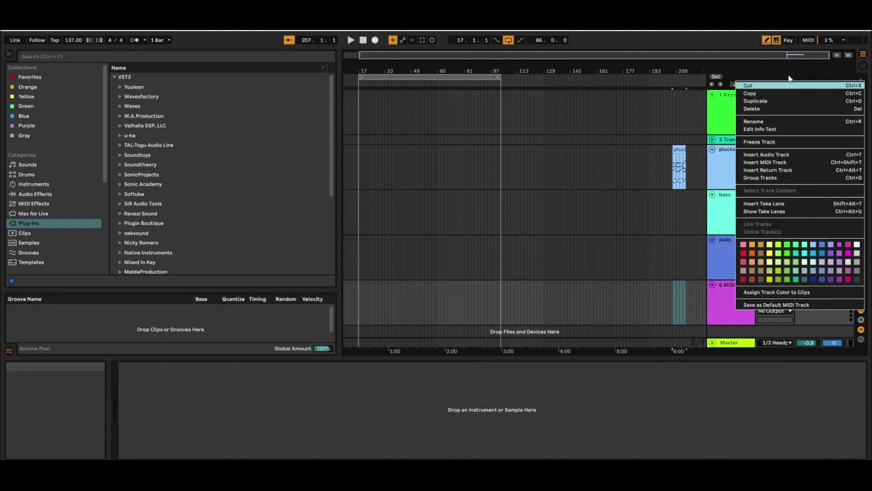
click(776, 121)
text(lead)
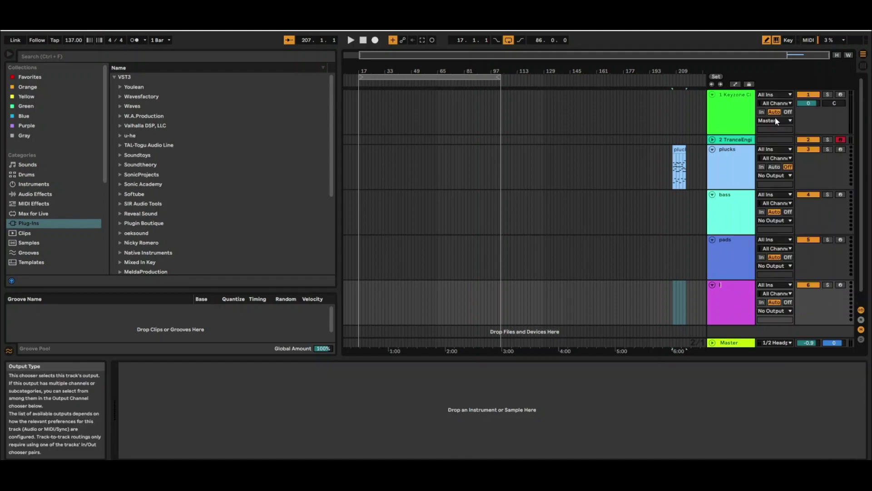
key(Return)
click(734, 162)
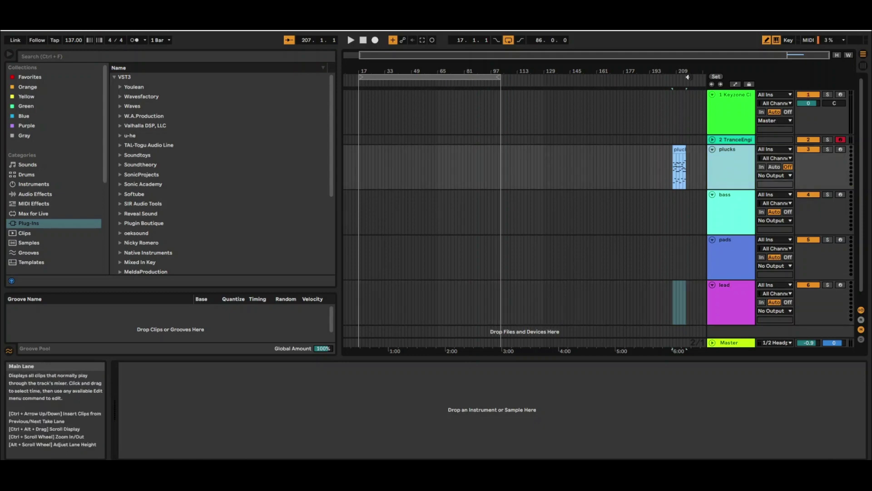
- Remove the old plucks clip near bar 209 and place TranceEngine's first pattern on plucks at bar 113
drag(700, 78, 700, 96)
key(minus)
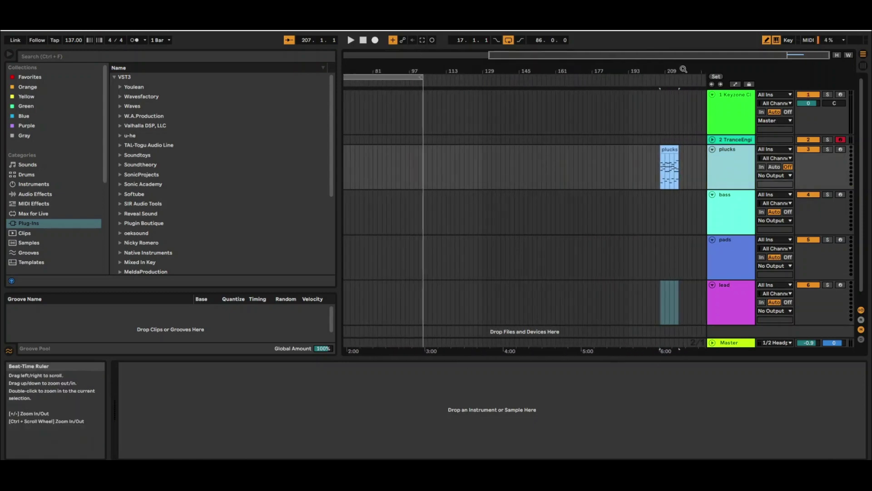
click(673, 151)
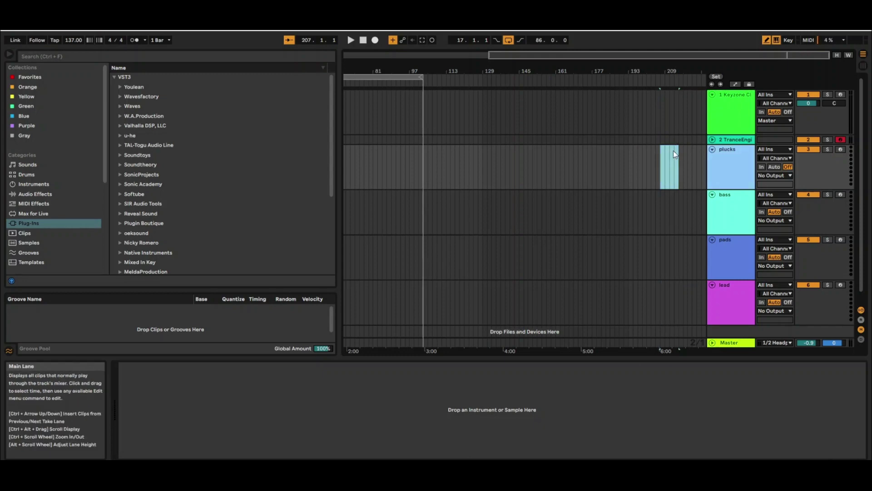
click(491, 163)
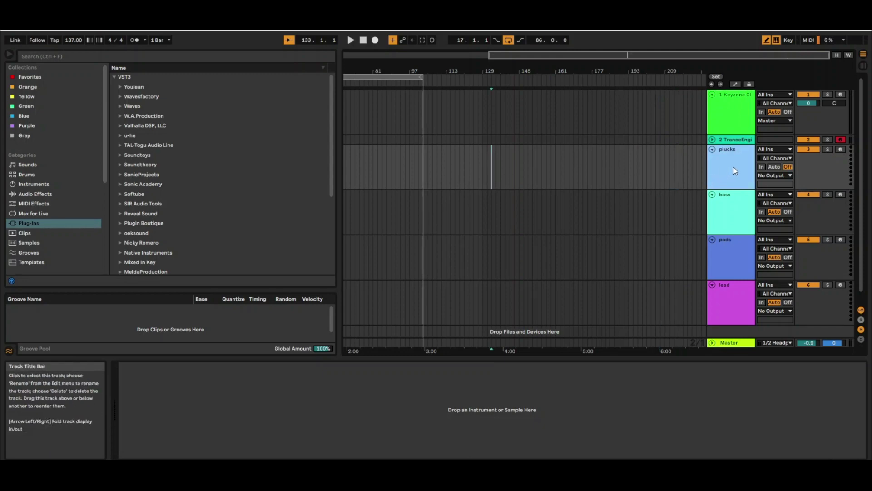
click(739, 141)
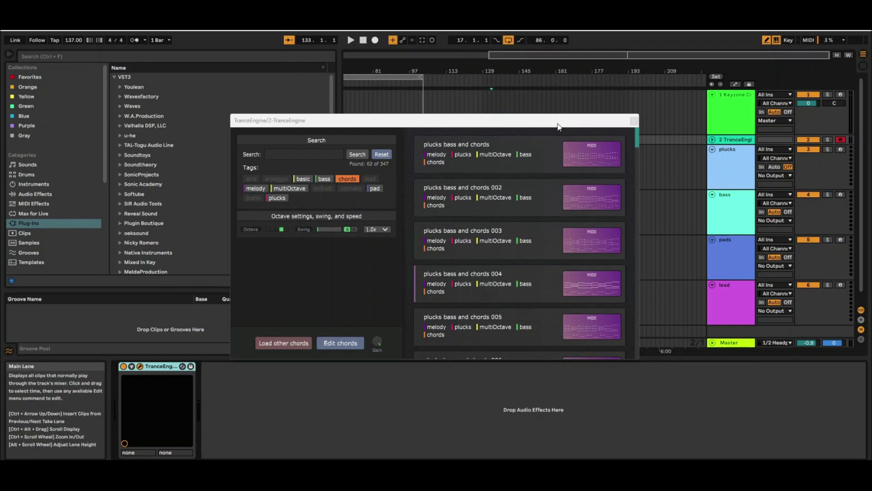
drag(558, 126, 306, 167)
drag(328, 199, 451, 168)
click(730, 220)
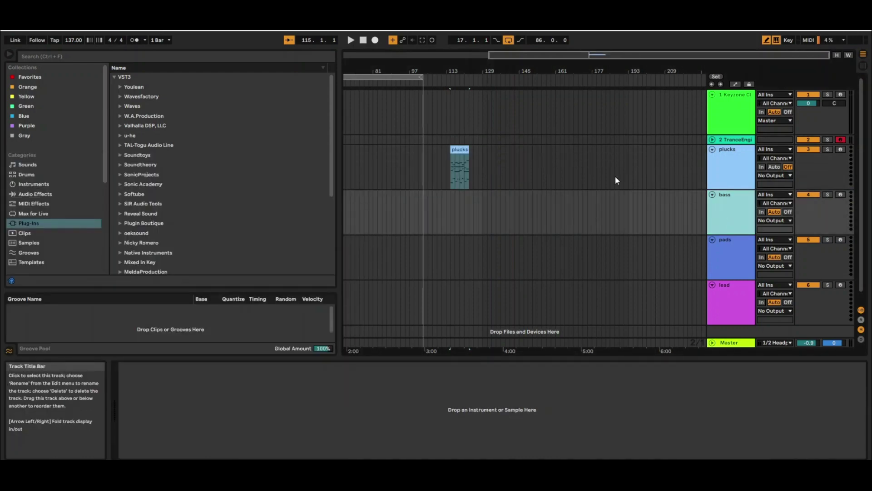
click(737, 137)
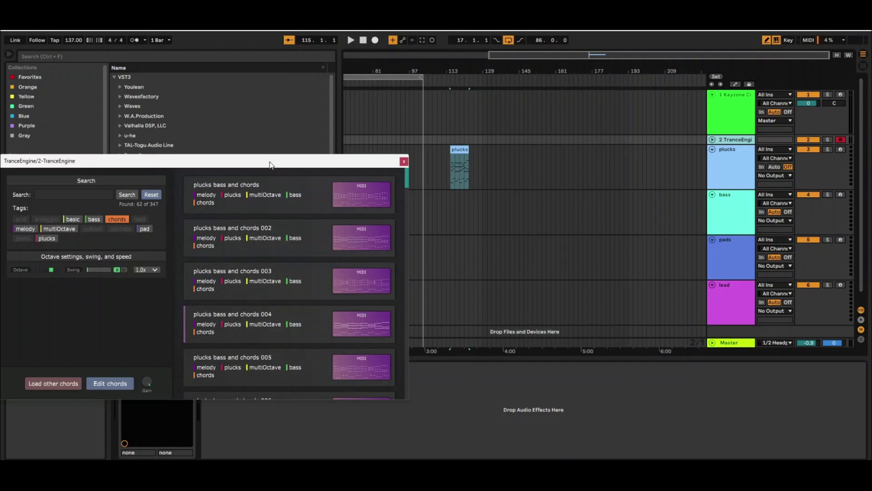
- Filter TranceEngine to the bass tag and audition the basic bass gallop and octave jumps patterns
drag(270, 162, 367, 183)
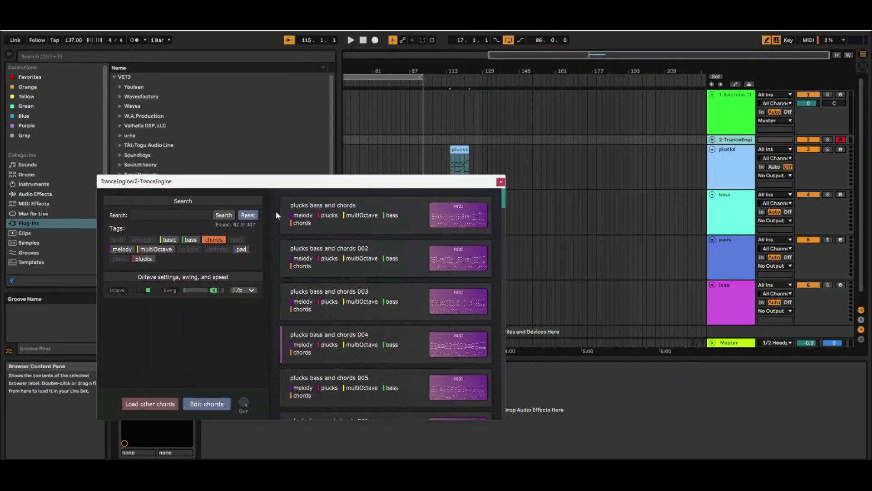
click(190, 240)
click(209, 240)
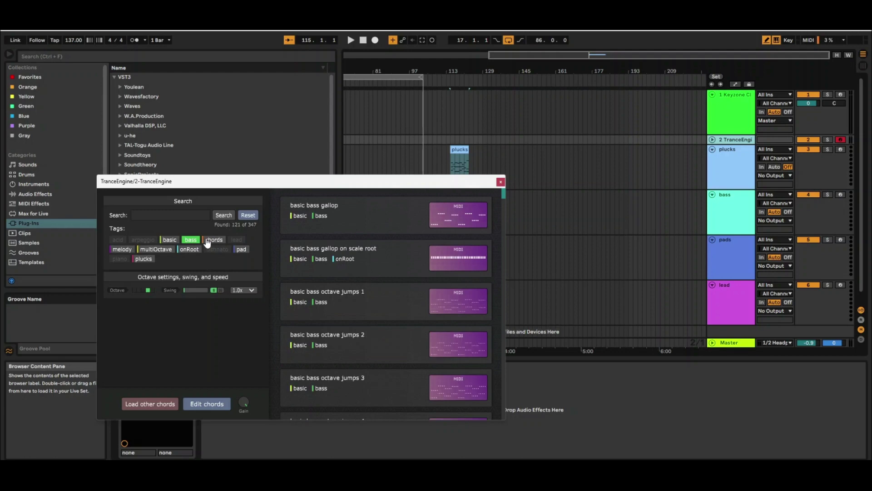
click(414, 266)
click(395, 221)
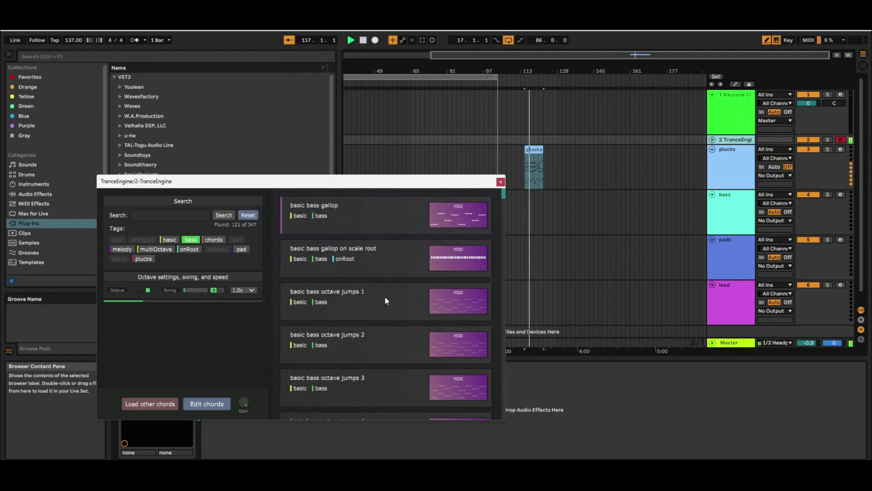
click(383, 308)
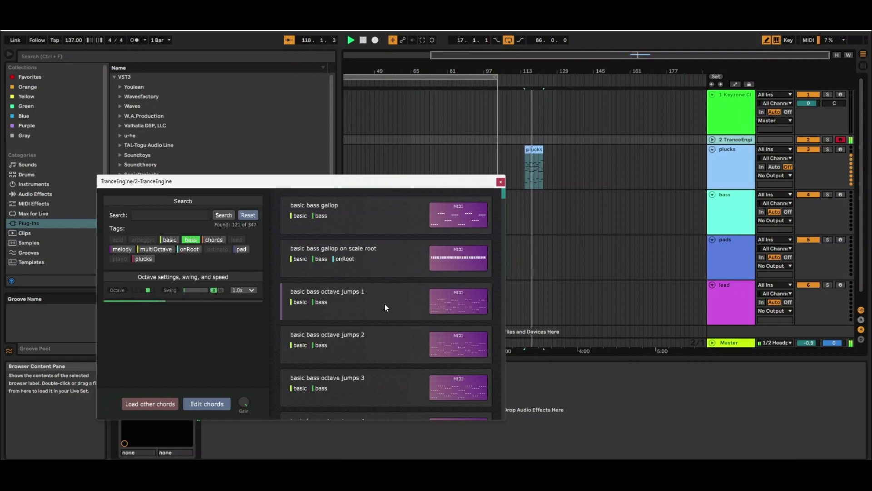
click(392, 214)
- Place basic bass gallop on the bass track and add a second bass clip after it
drag(405, 185, 289, 181)
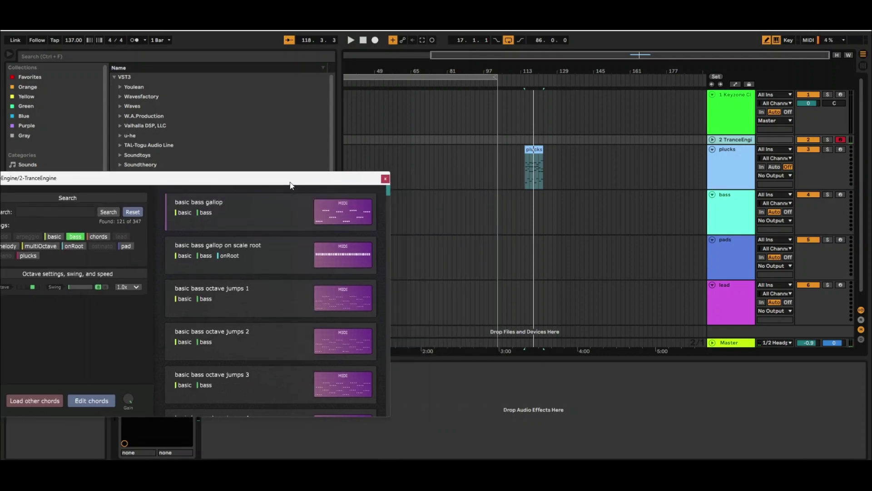
drag(328, 212, 431, 207)
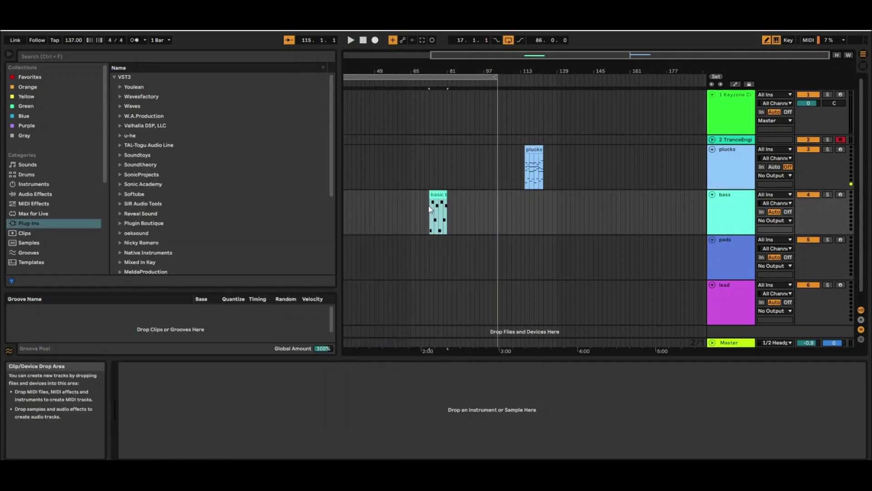
click(738, 139)
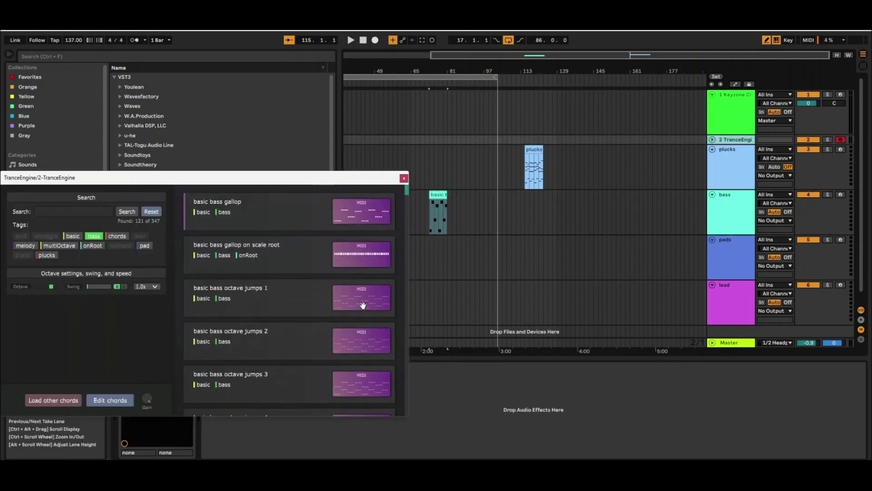
drag(363, 305, 443, 257)
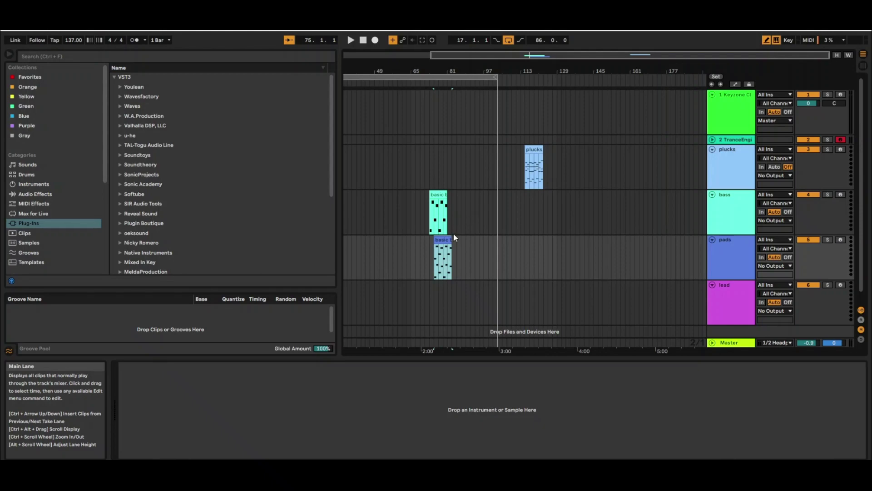
drag(448, 240, 475, 203)
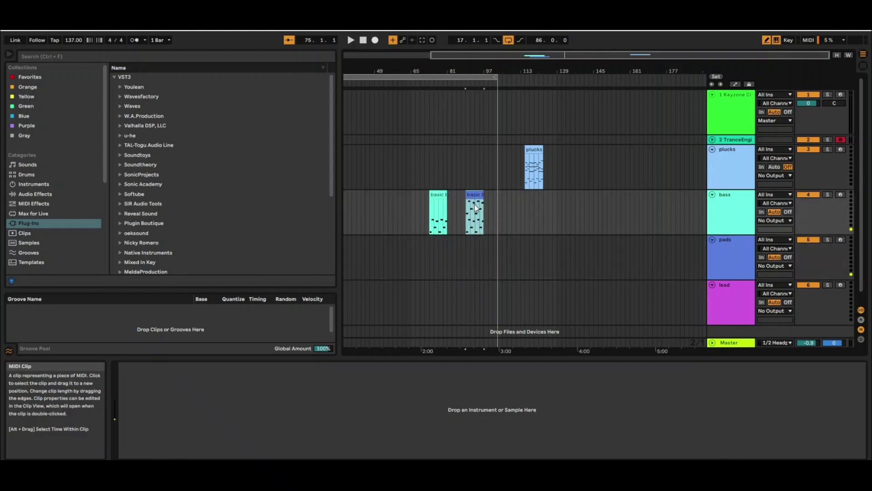
- Filter TranceEngine to the pad tag and audition legato bass and sub pad and simple chords
click(735, 140)
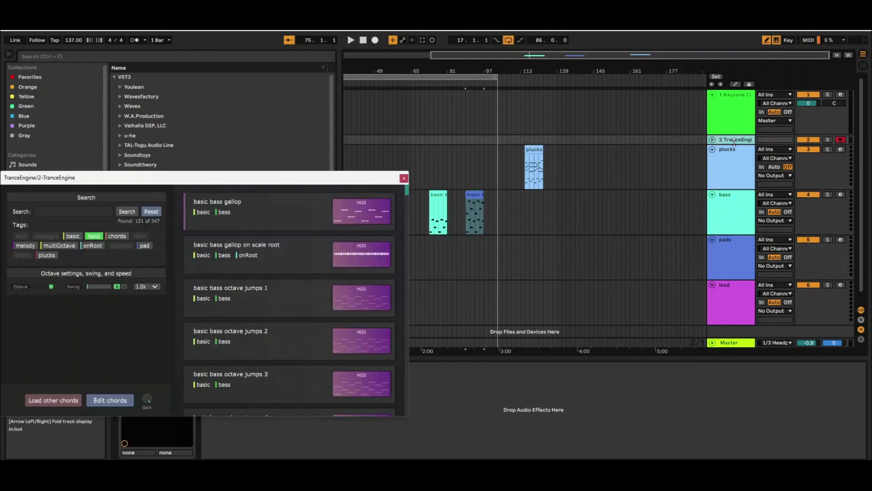
click(47, 255)
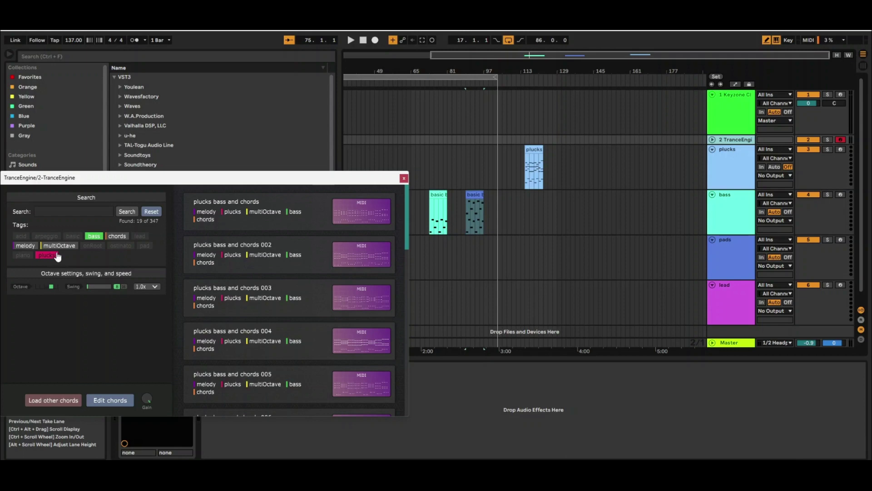
click(119, 238)
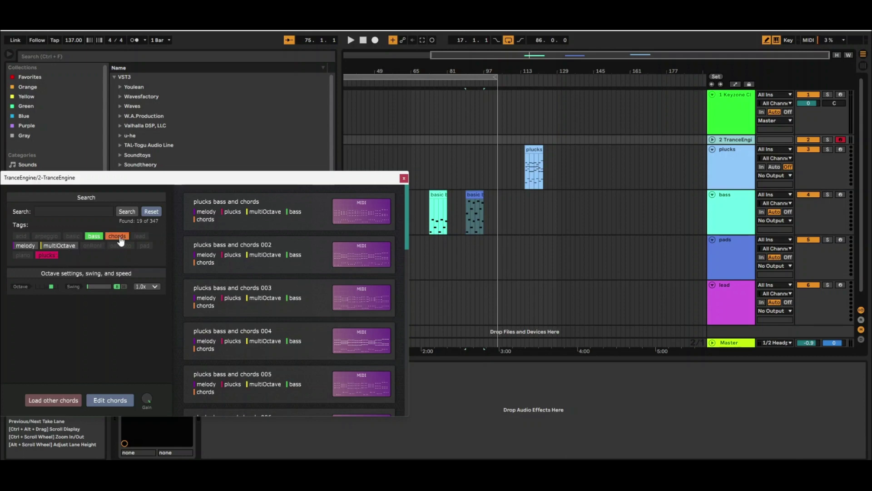
click(151, 212)
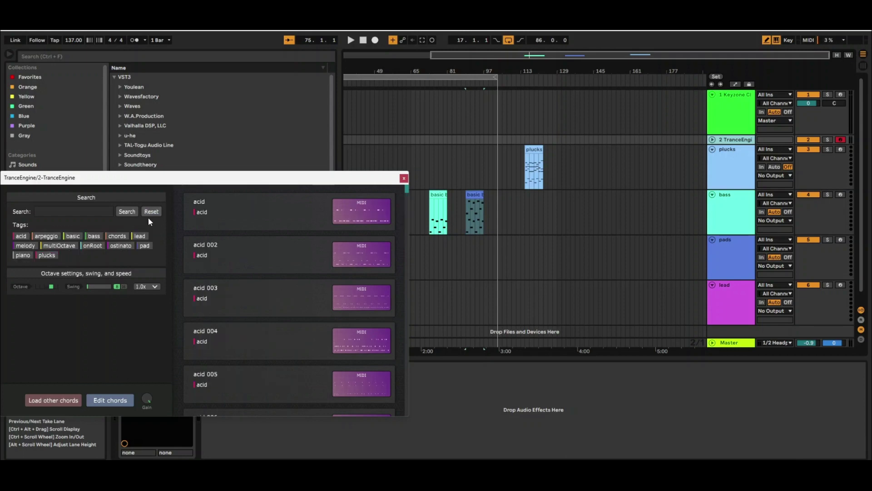
click(144, 247)
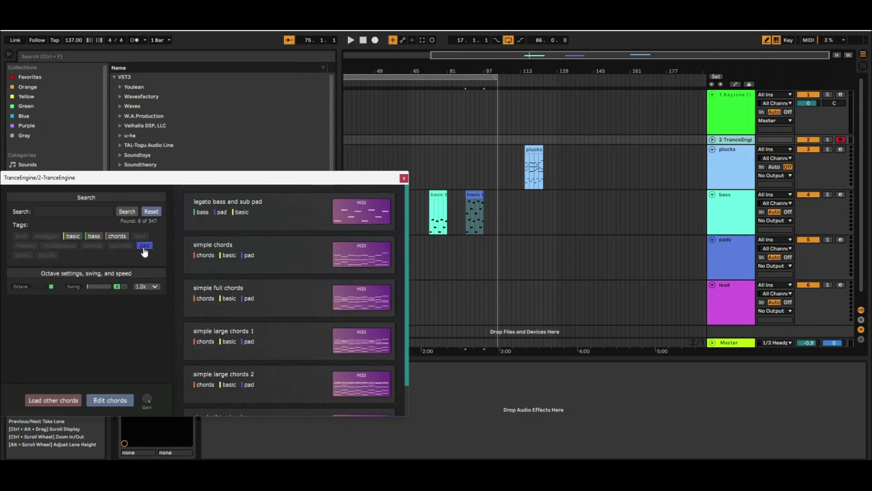
click(266, 217)
key(space)
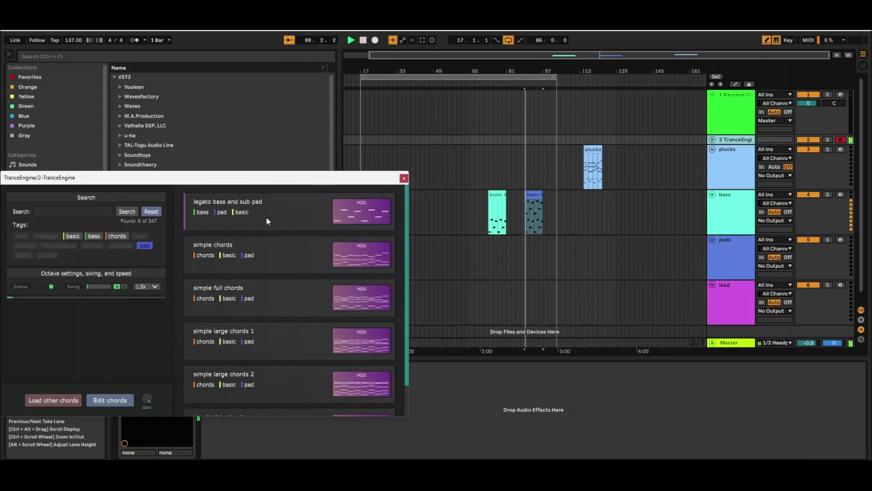
click(264, 254)
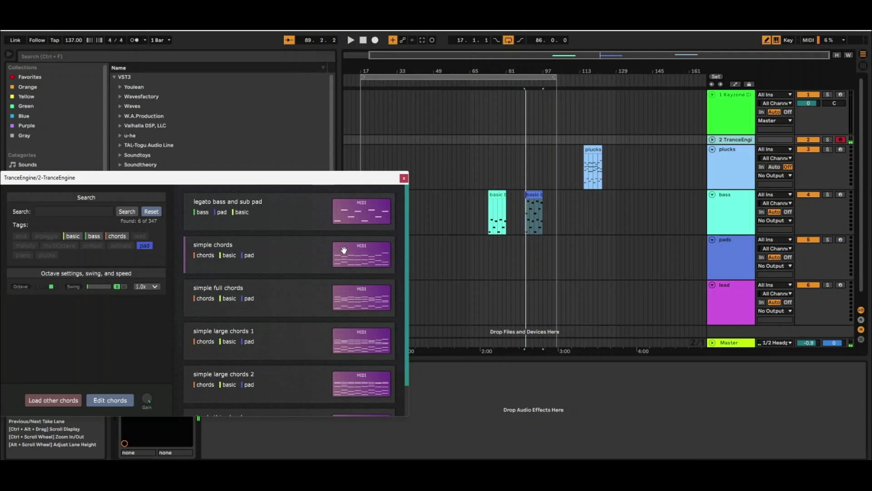
- Place the simple chords pattern on the pads track around bar 105
drag(350, 253, 560, 249)
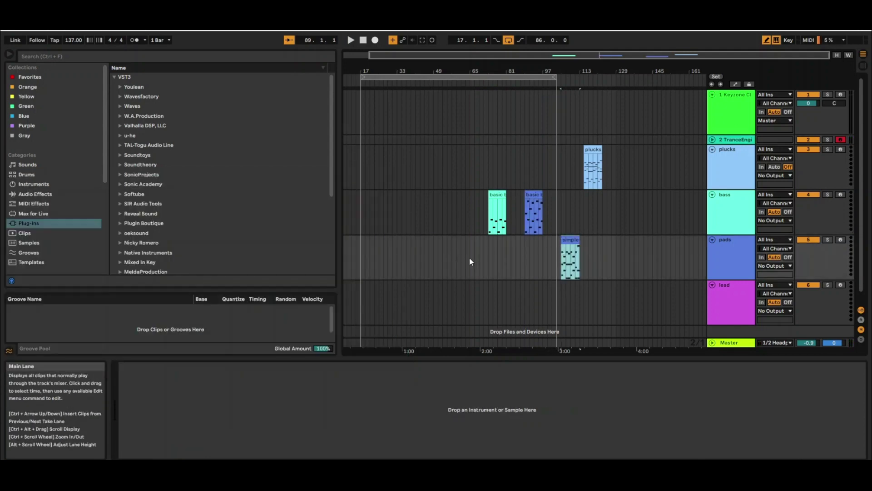
click(727, 301)
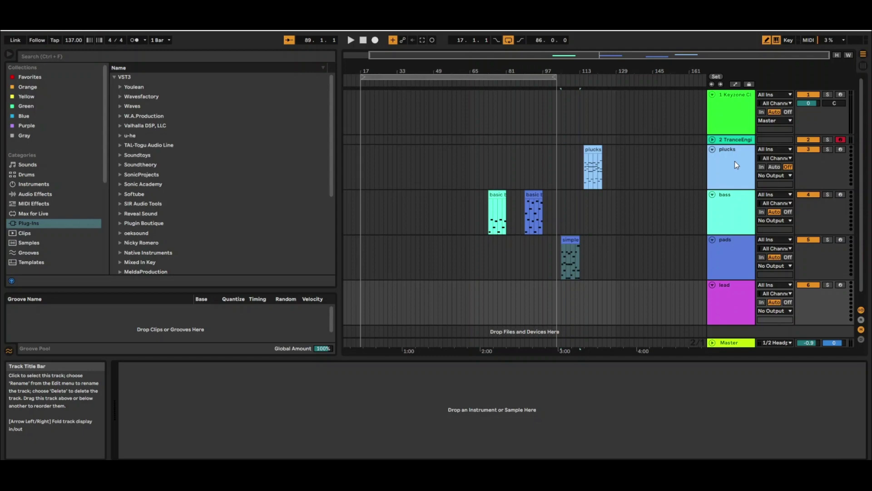
click(730, 143)
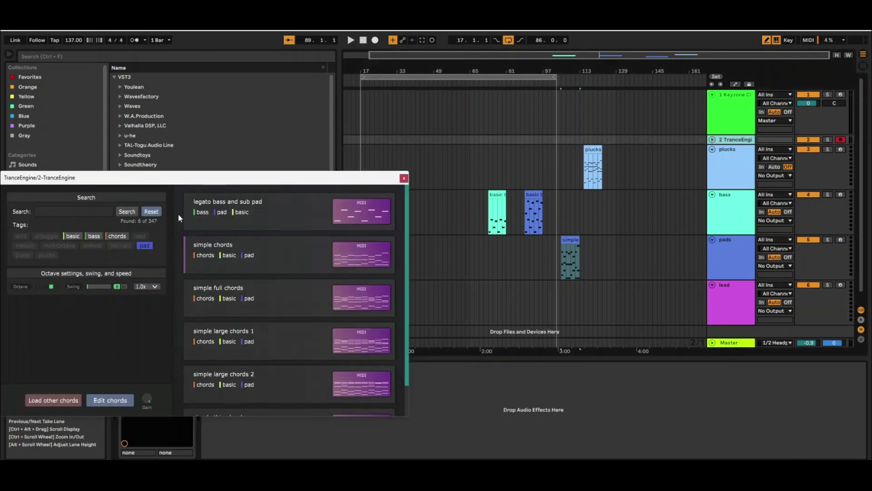
- Reset the filters, select the lead tag and audition the scale melody 019 pattern
click(147, 212)
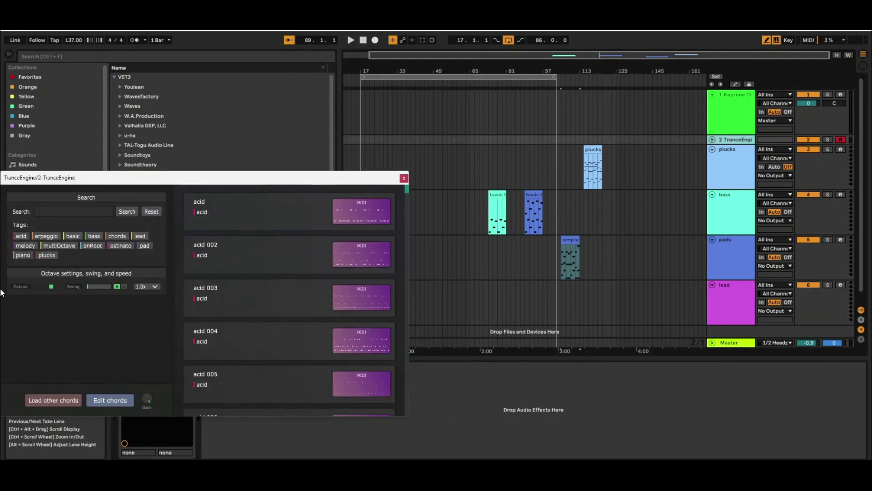
click(139, 236)
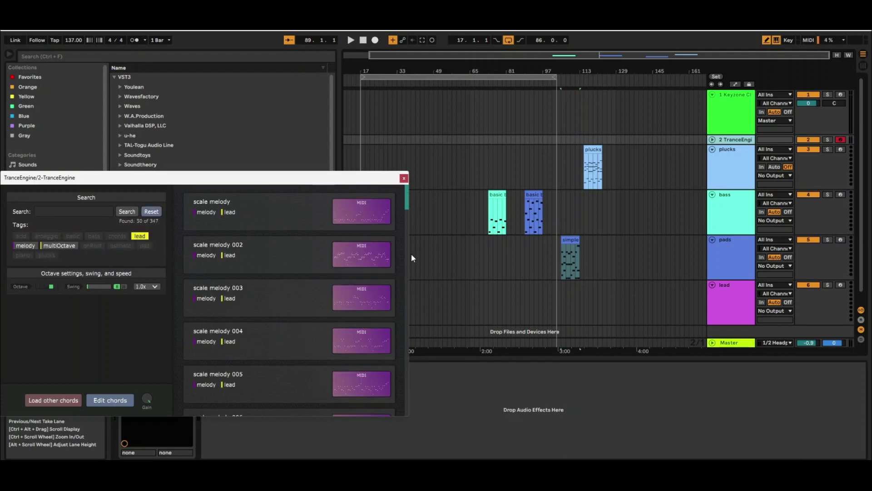
scroll(408, 252, down, 5)
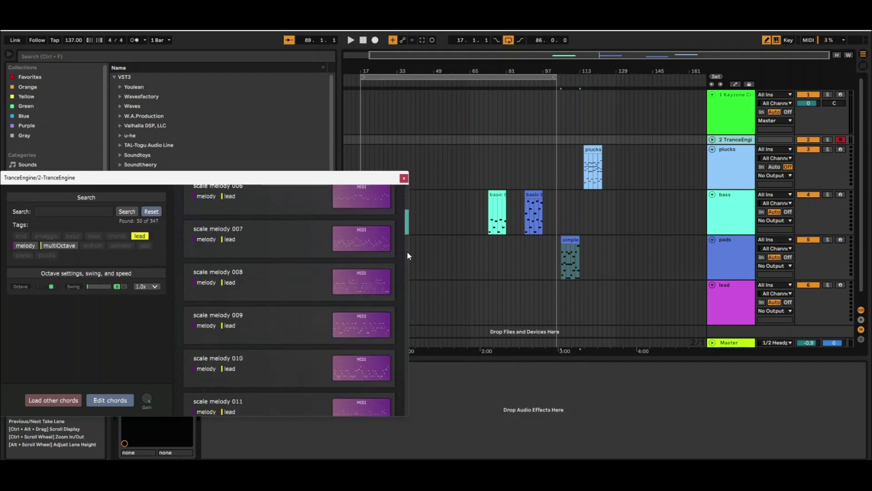
click(407, 252)
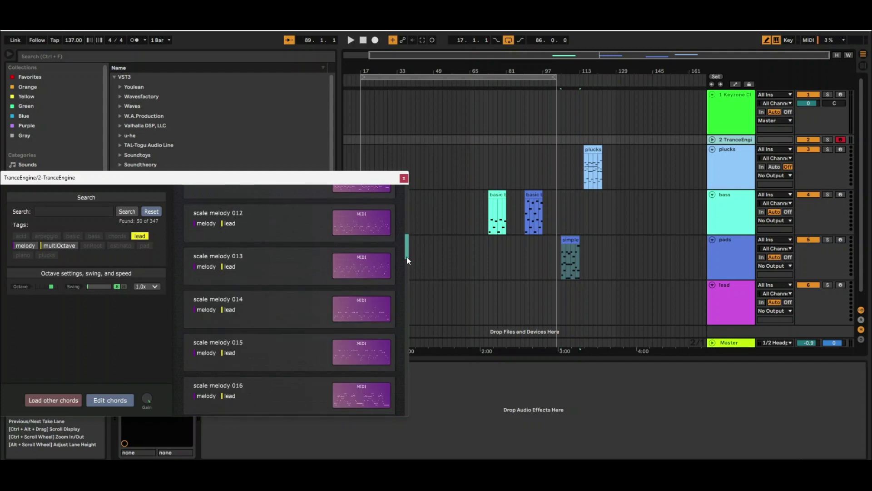
click(407, 272)
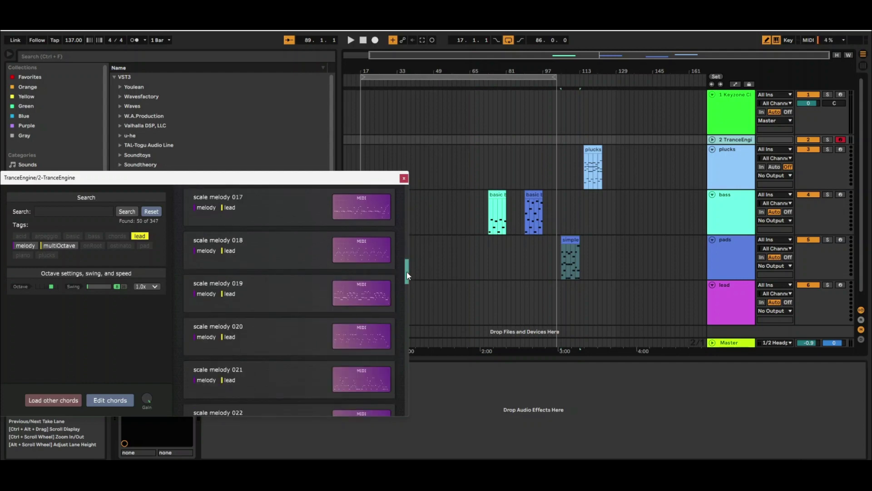
click(282, 302)
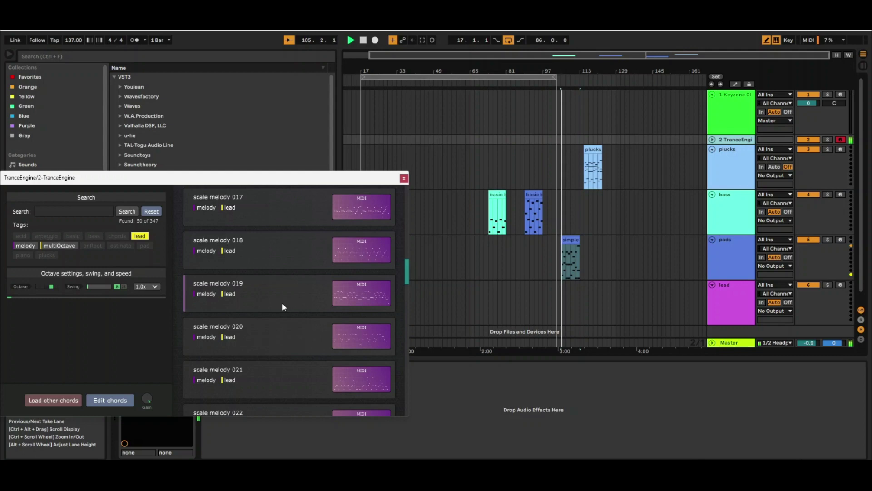
- Page to scale melody on top 011, preview it and place it on the lead track
click(407, 374)
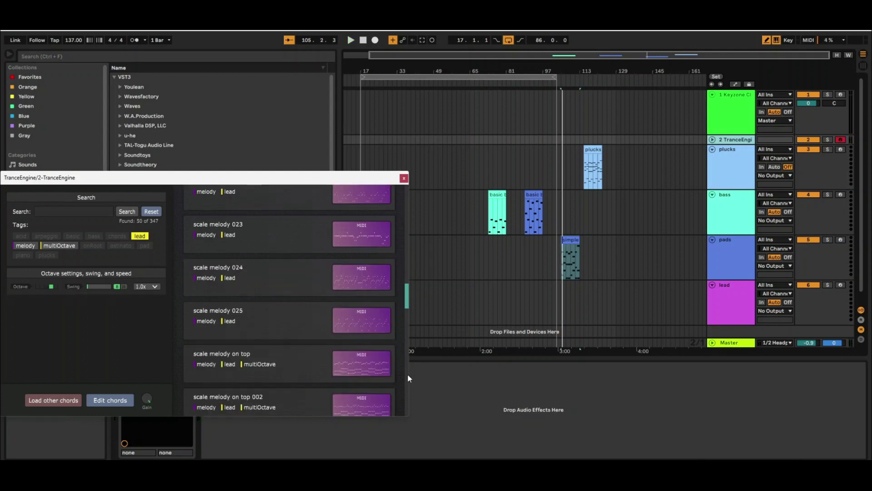
click(407, 375)
click(407, 374)
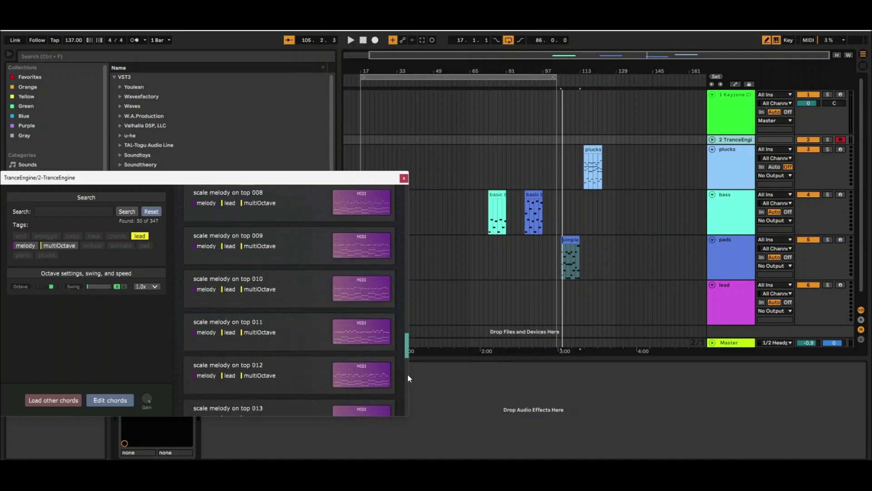
click(251, 347)
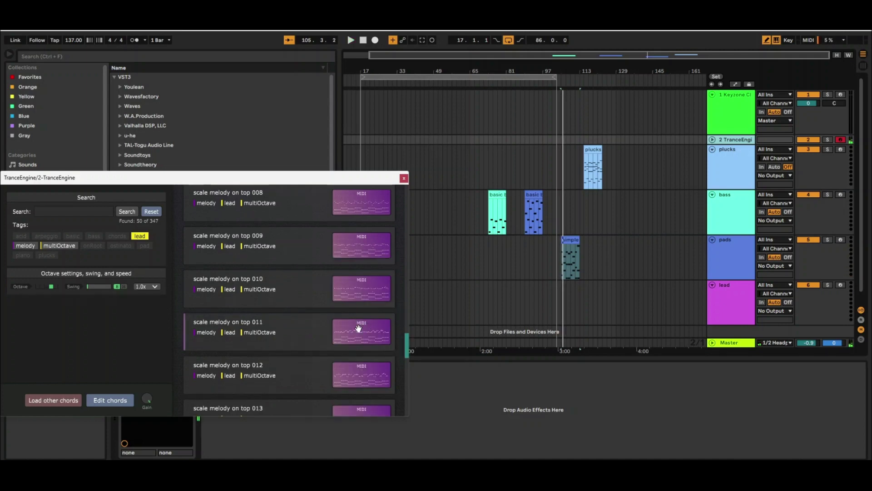
drag(358, 328, 530, 304)
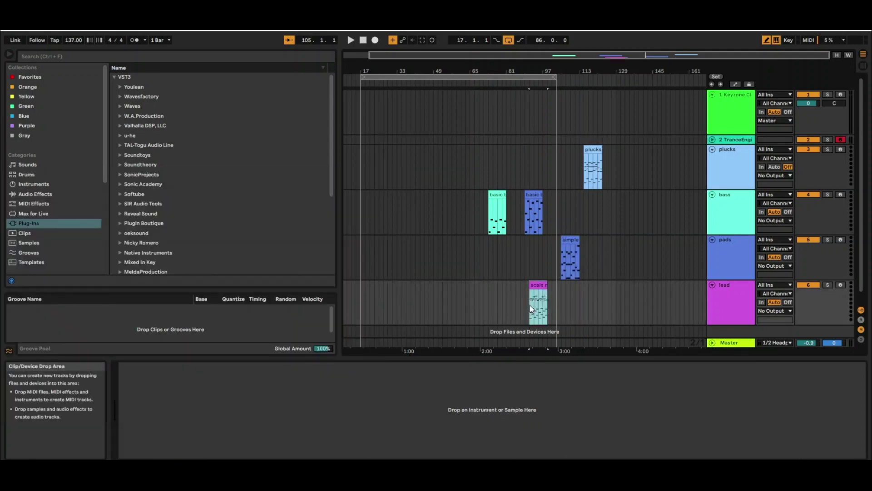
- Disarm the TranceEngine track and load the u-he Diva plug-in with multicore enabled
click(840, 141)
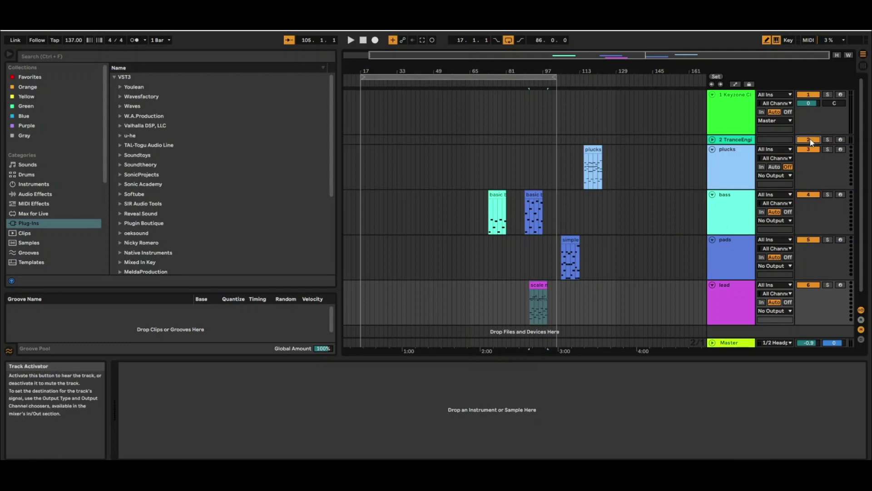
click(155, 57)
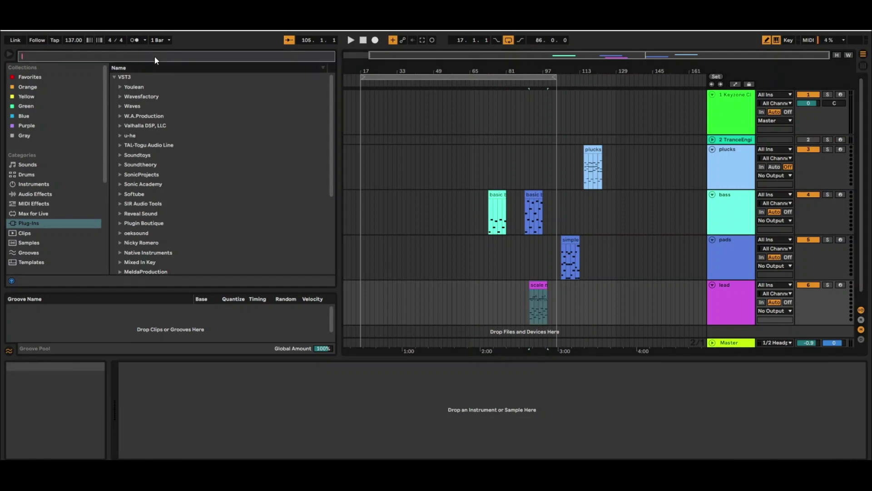
text(diva)
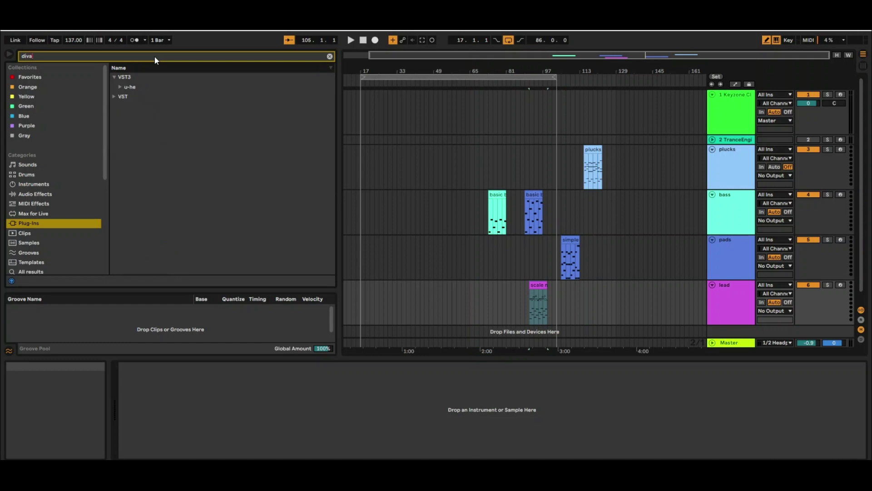
click(123, 86)
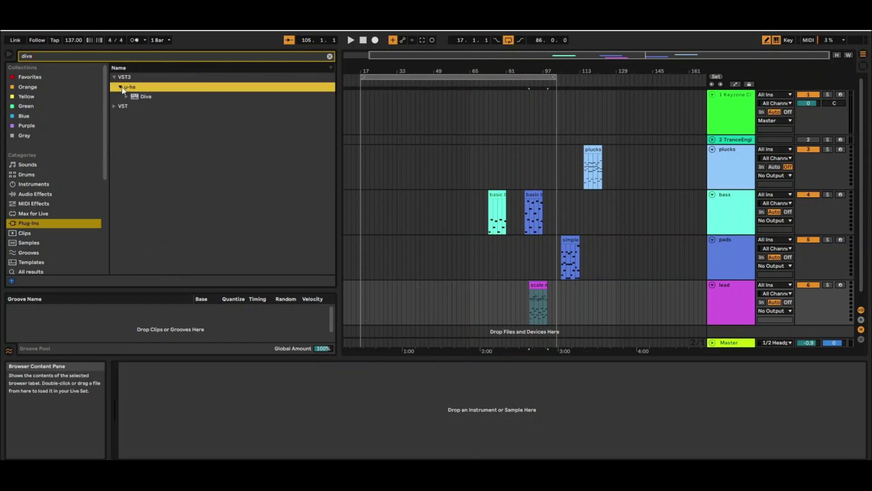
click(140, 96)
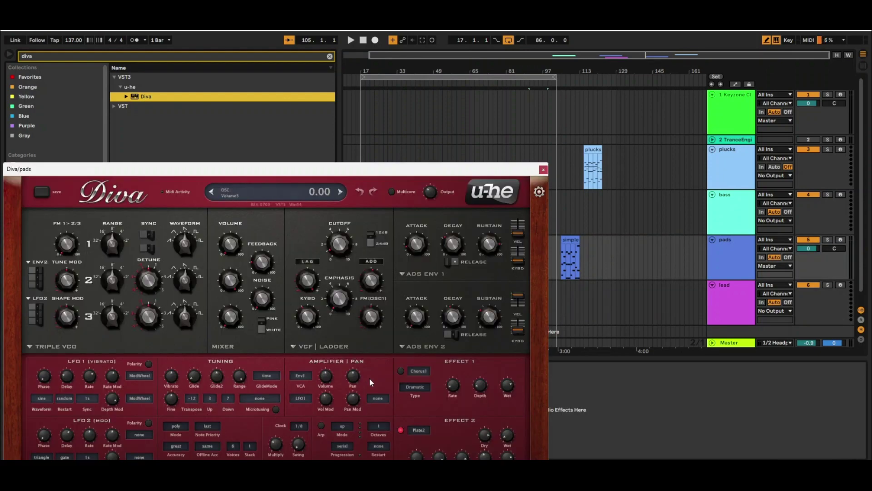
click(392, 190)
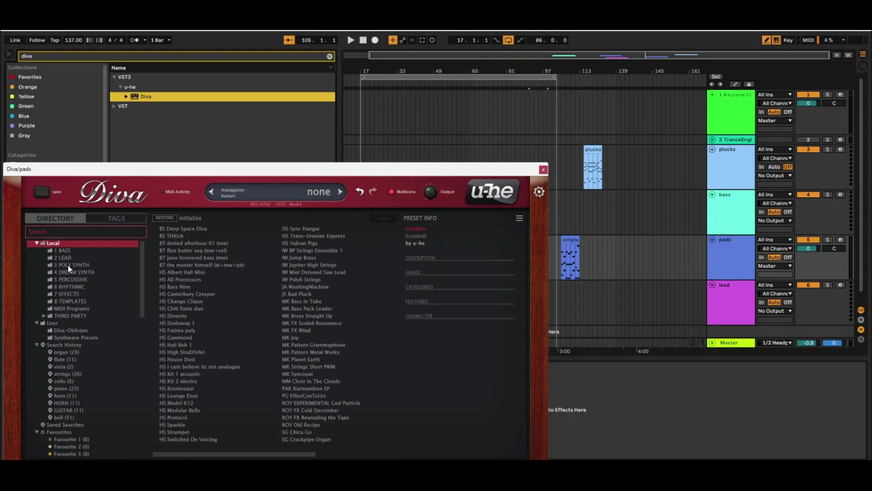
- Audition Diva presets from 3 POLY SYNTH and 4 DREAM SYNTH, settling on HS Gravitone
click(67, 264)
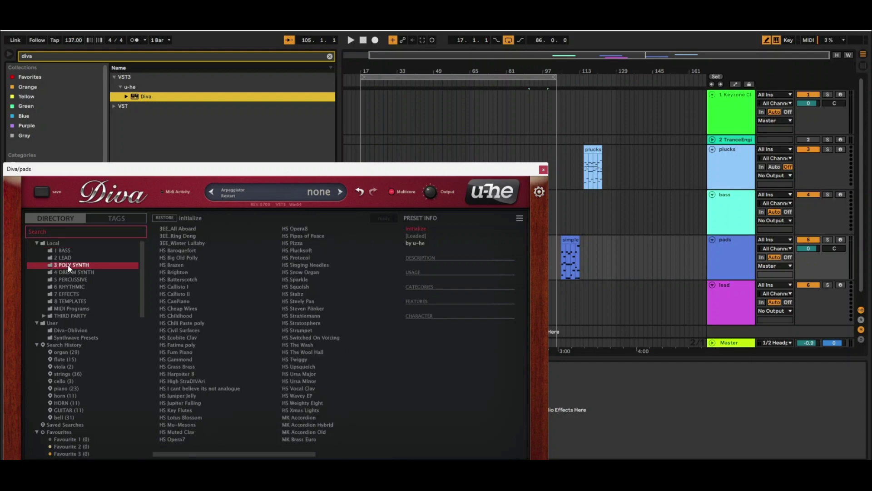
click(284, 302)
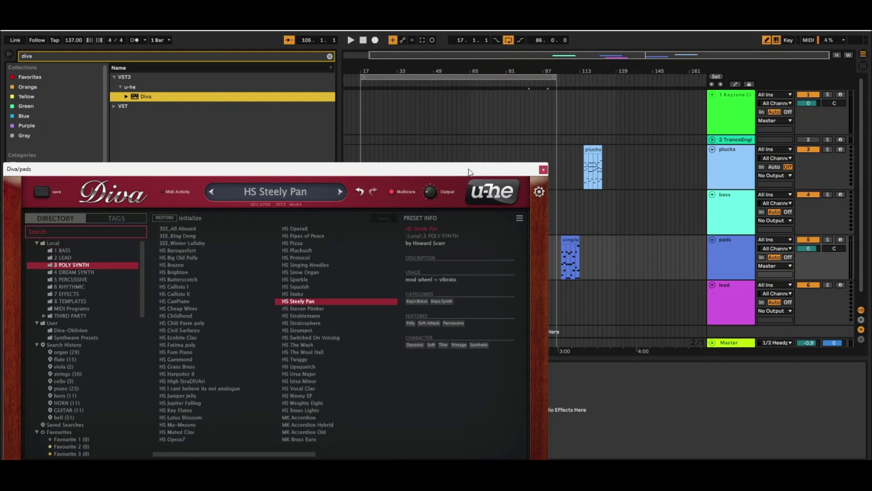
drag(470, 172, 452, 176)
click(573, 238)
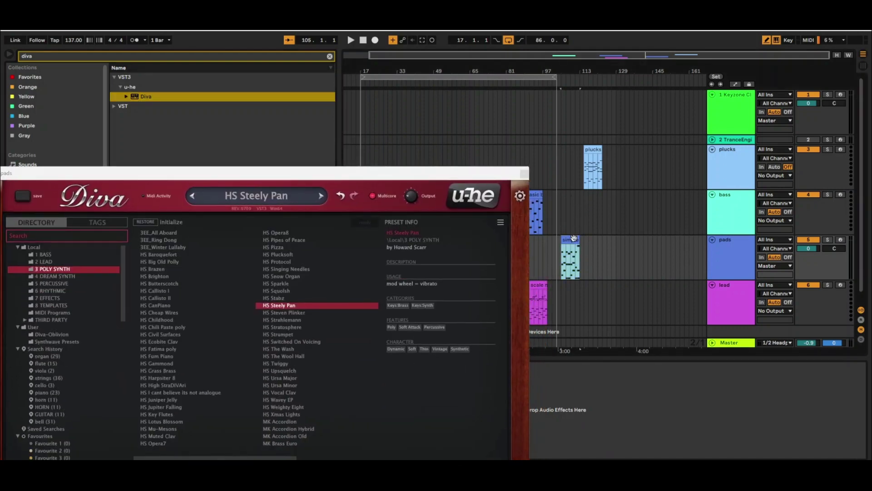
key(space)
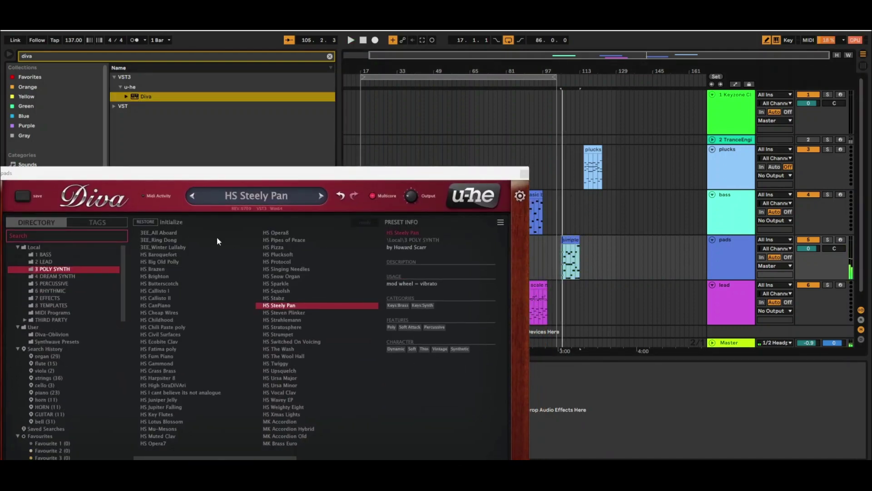
click(53, 274)
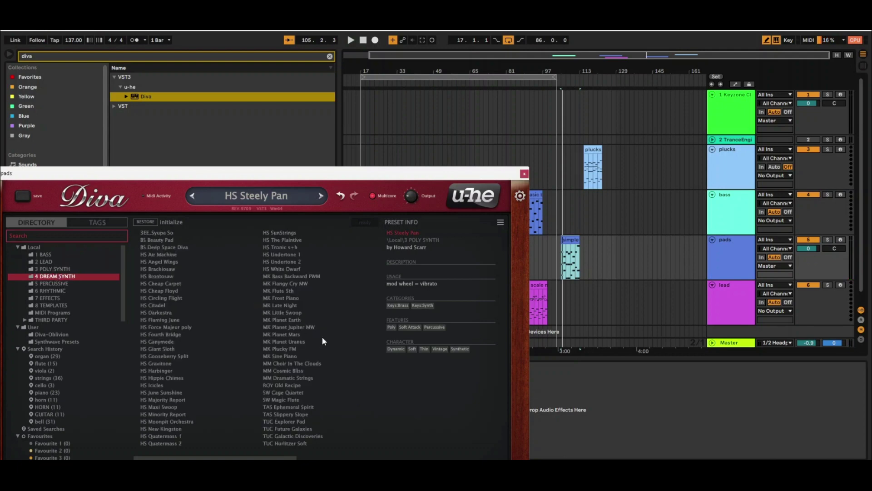
click(326, 341)
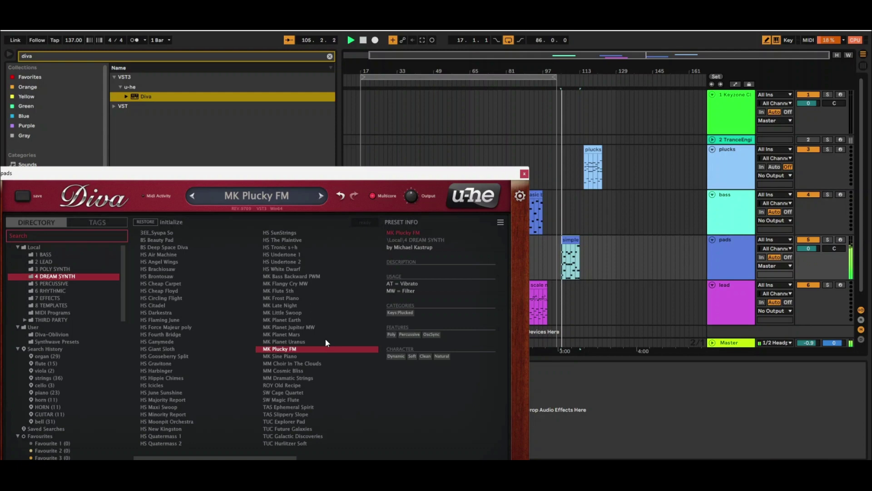
click(171, 363)
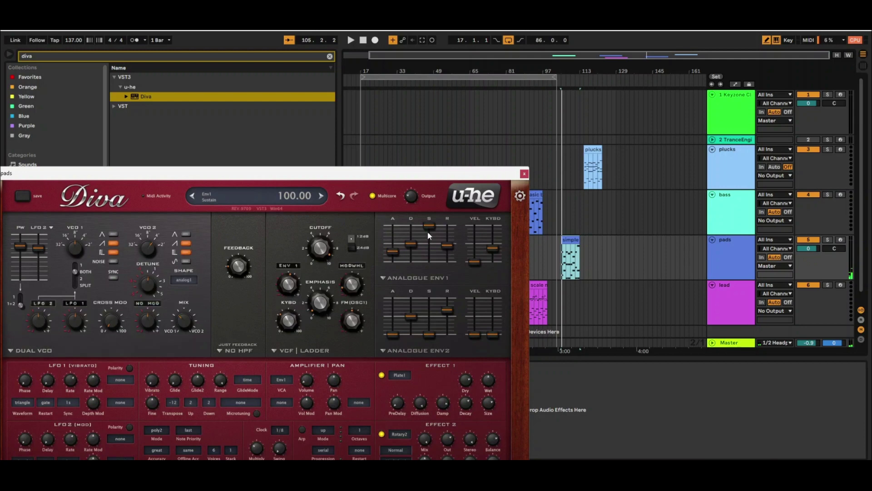
- Drop Diva's Env1 sustain from 100 to 70, play it back, then close the synth window
drag(427, 231, 418, 247)
key(space)
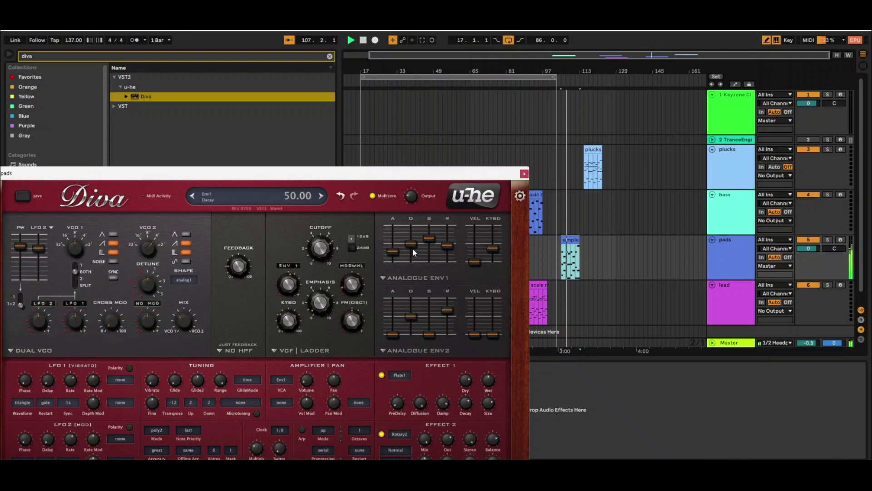
key(space)
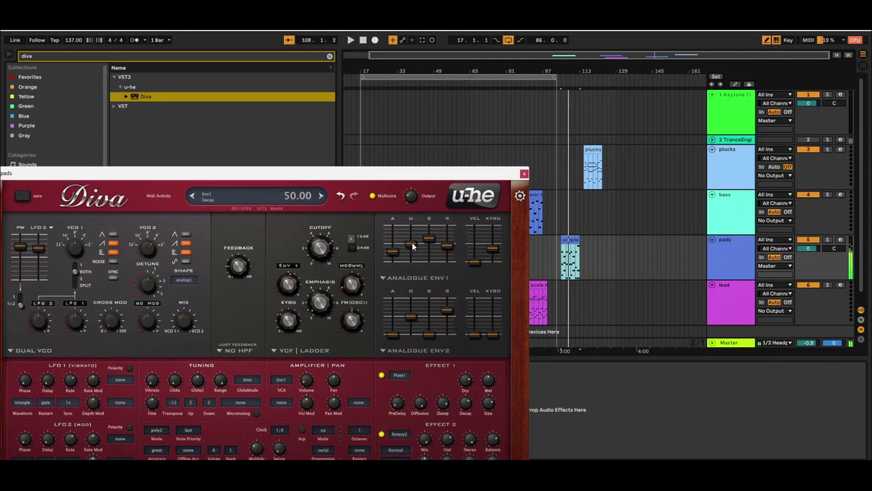
click(738, 301)
click(739, 271)
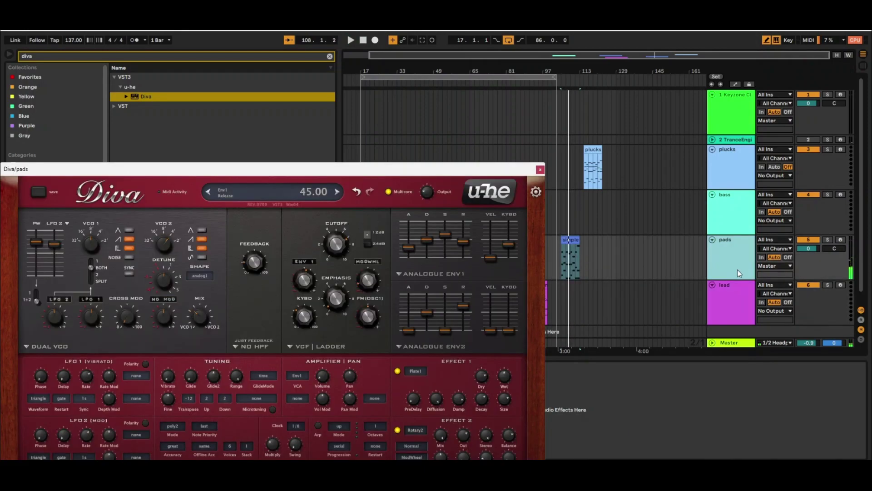
click(540, 170)
- Copy the pads Diva device and paste it onto the lead track
right_click(174, 366)
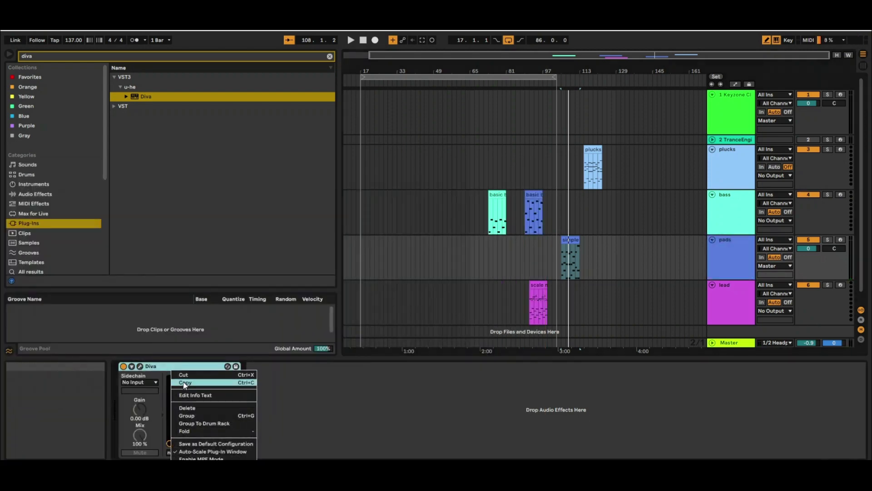
click(185, 384)
click(736, 287)
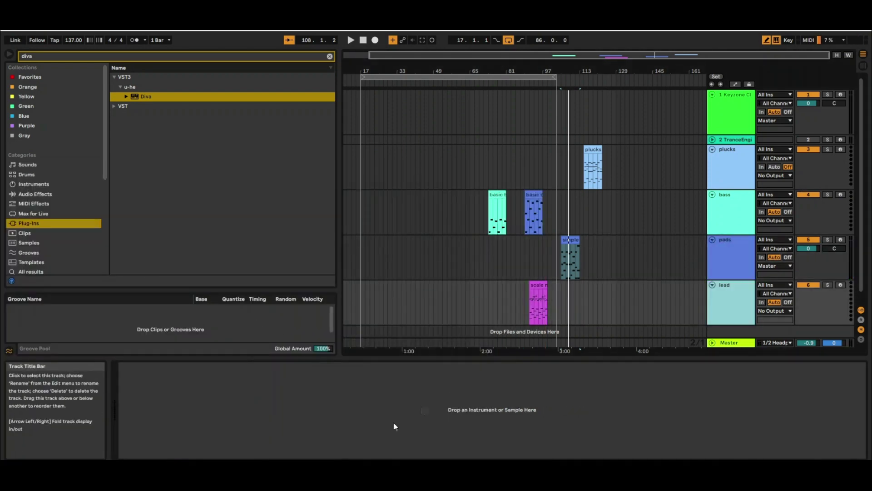
right_click(394, 425)
click(406, 428)
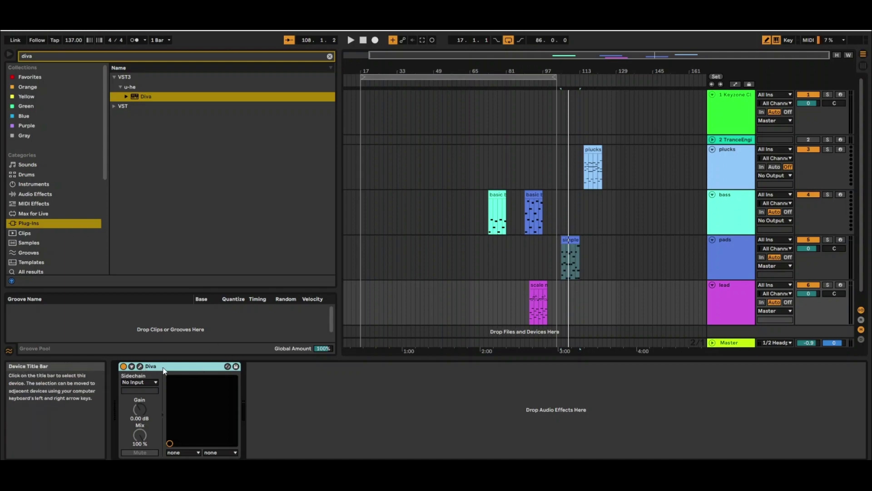
- Load HS French Whimsy from the lead Diva's 2 LEAD folder and play the lead clip
click(140, 366)
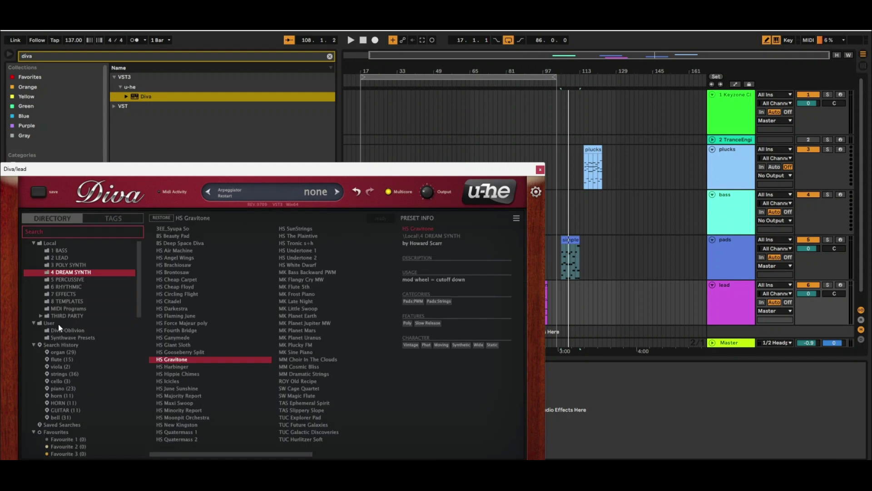
click(64, 258)
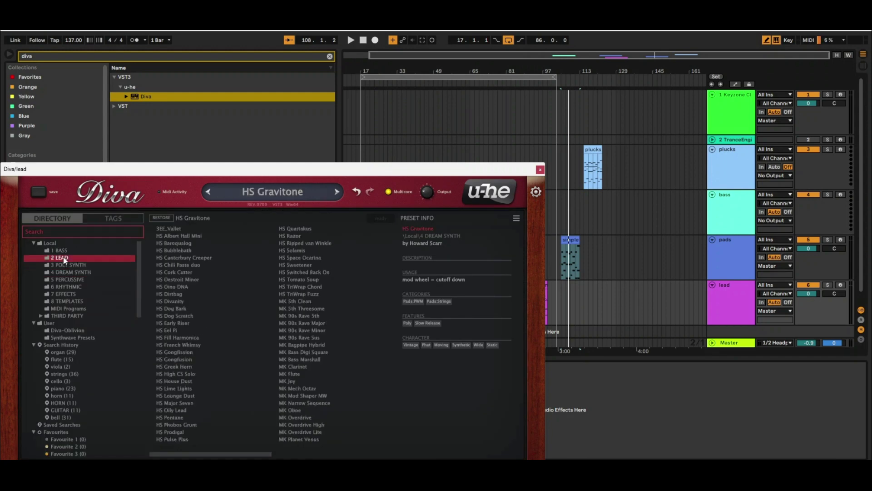
click(169, 345)
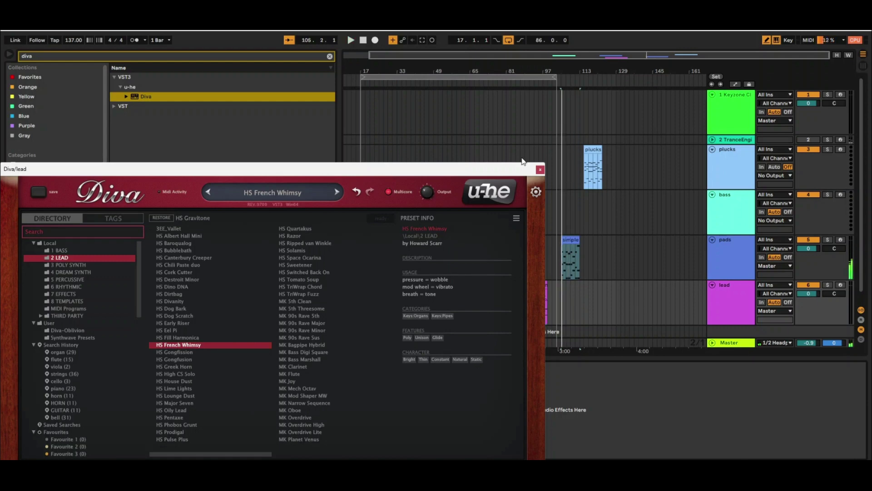
drag(510, 168, 421, 187)
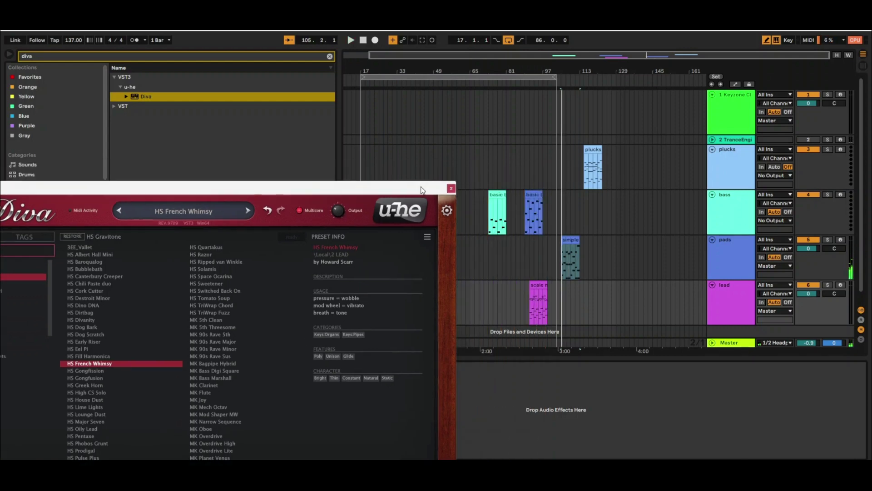
click(537, 284)
key(space)
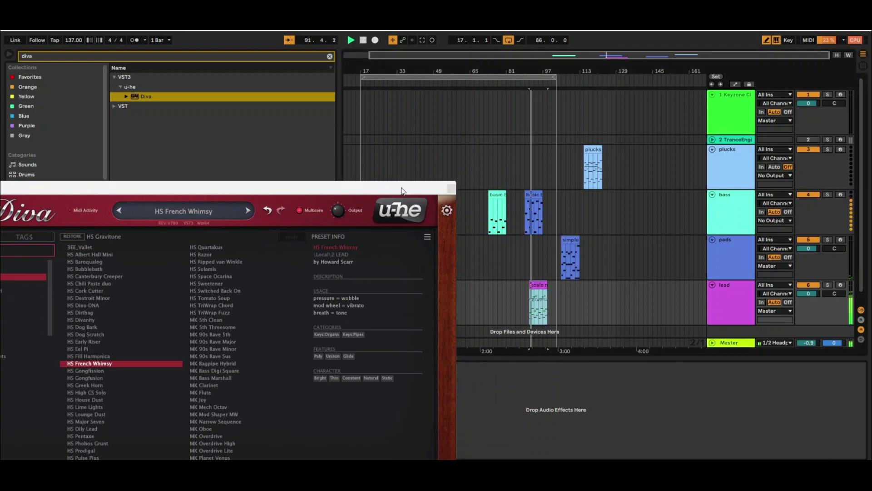
- Audition MK 90s Rave Major, MK 90s Rave Sus and HS TriWrap Chord, settling on MK Narrow Sequence
drag(402, 191, 558, 138)
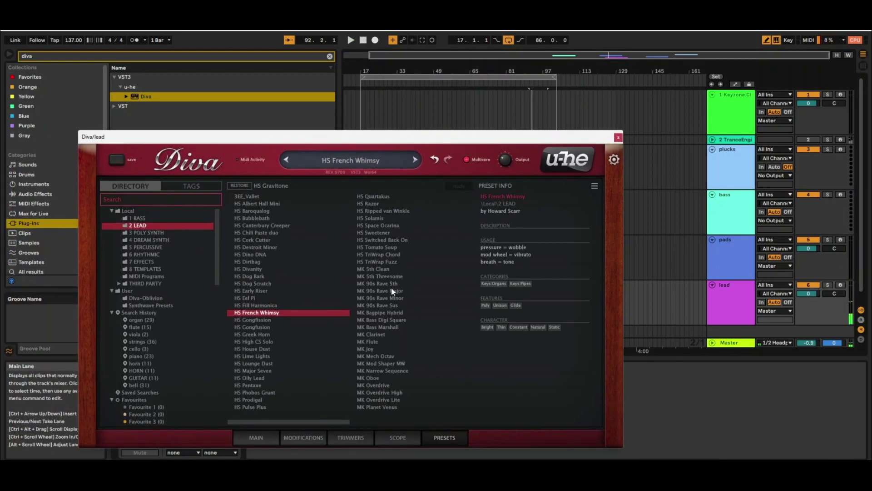
click(391, 290)
key(space)
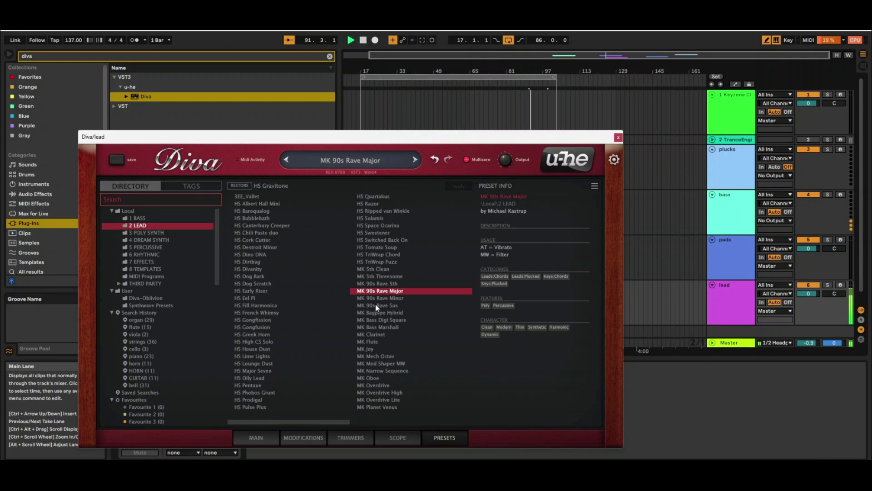
click(377, 306)
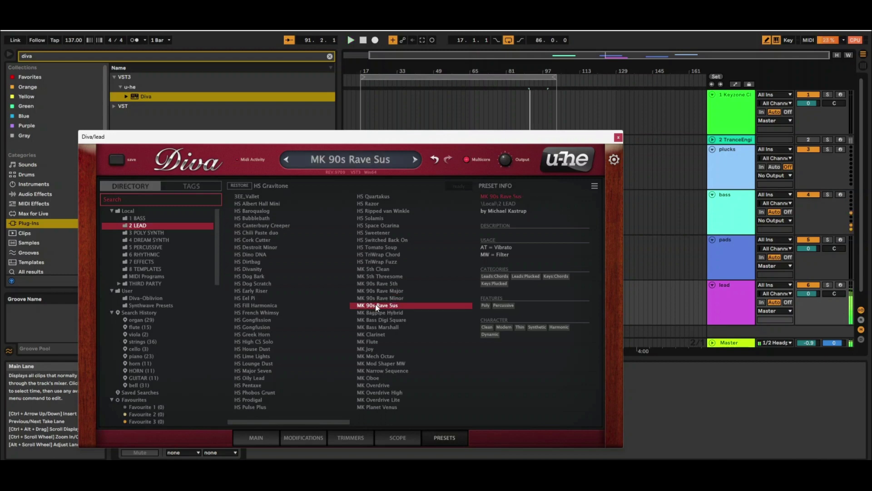
click(377, 256)
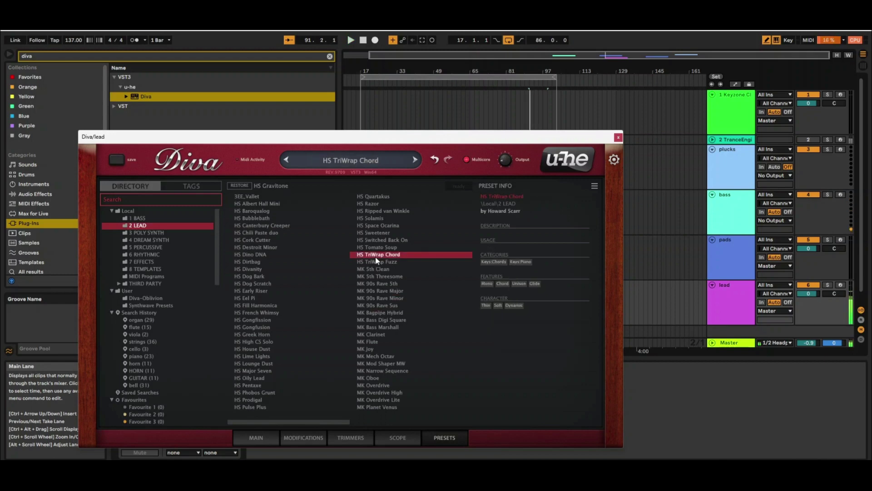
click(381, 370)
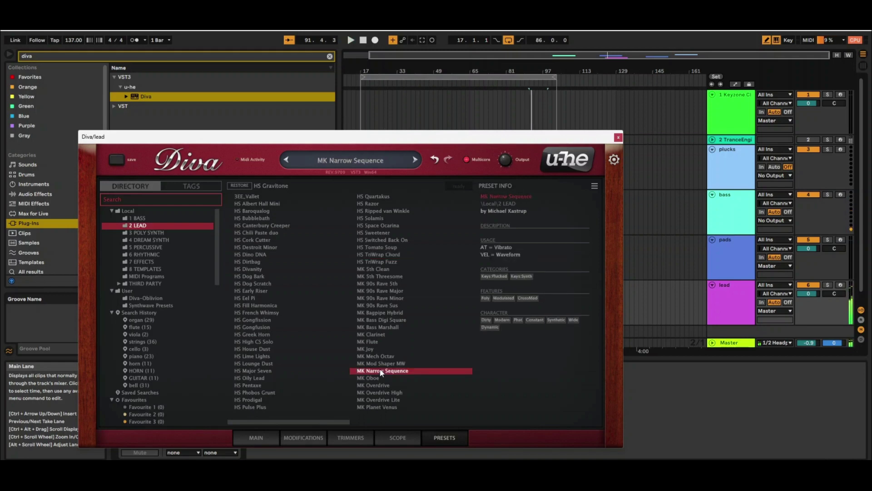
click(618, 137)
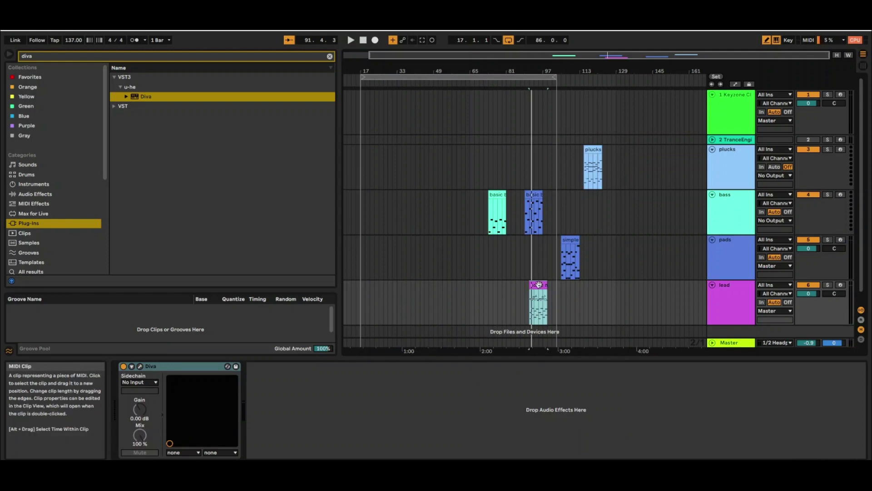
- Duplicate the lead clip right after the original and try its length halved to 4 bars, then doubled
key(ctrl+d)
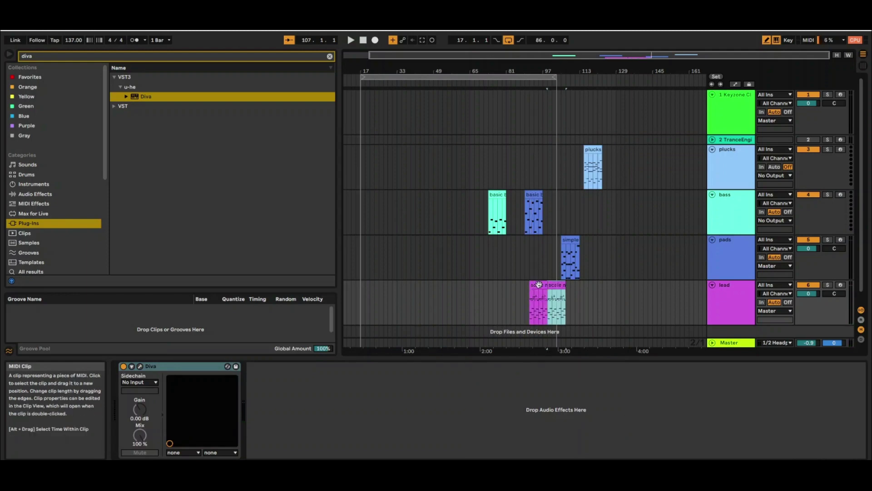
drag(559, 286, 572, 286)
double_click(572, 286)
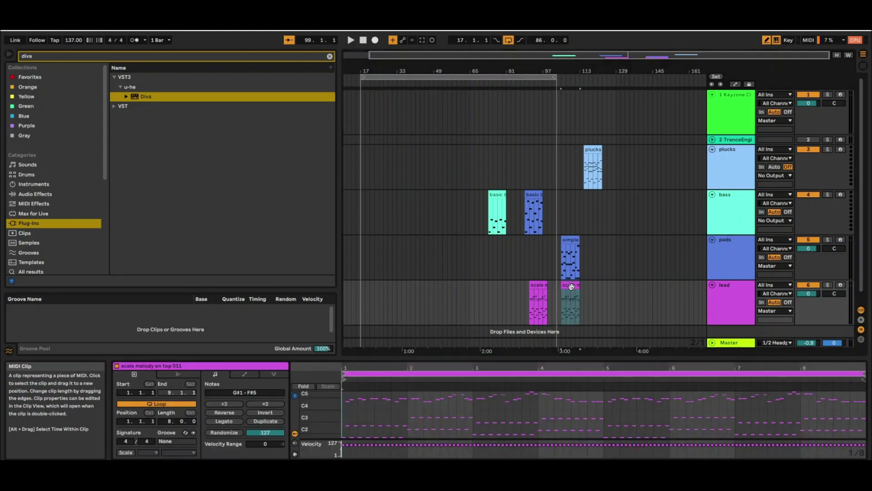
click(227, 405)
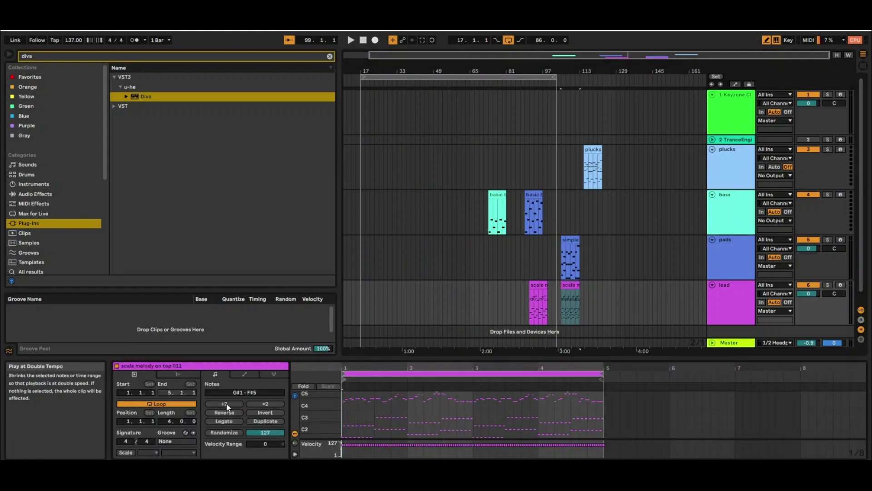
click(267, 404)
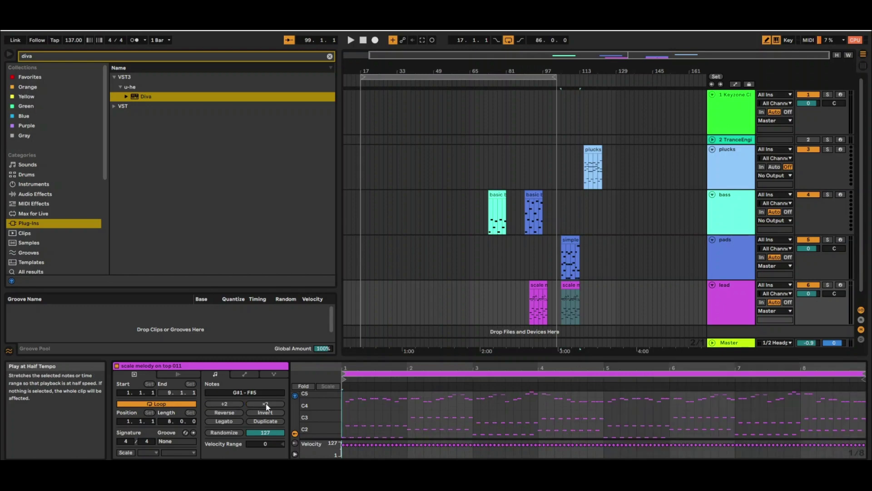
click(267, 404)
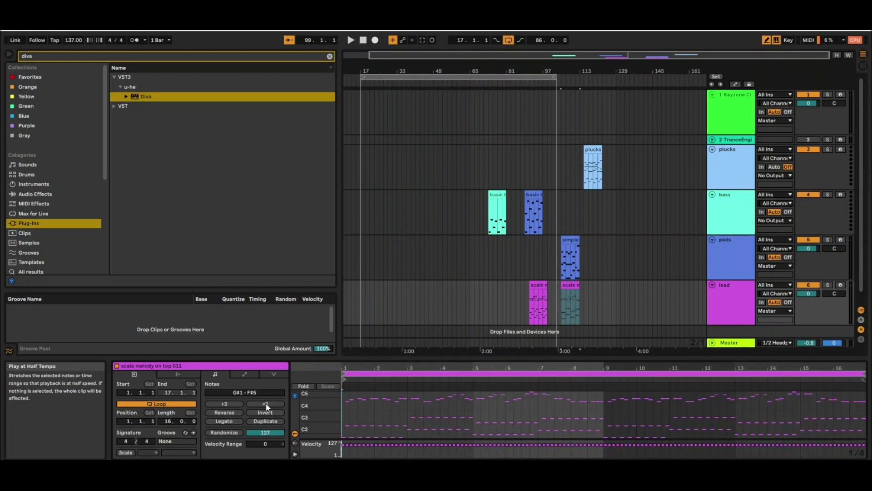
- Compress the second lead clip's notes with :2, set lead volume to -11.8 dB, and enlarge the track
click(568, 285)
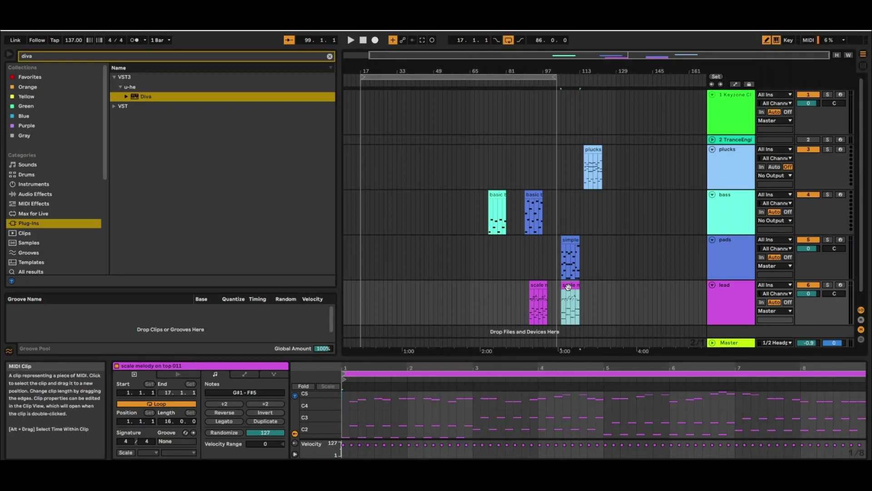
key(space)
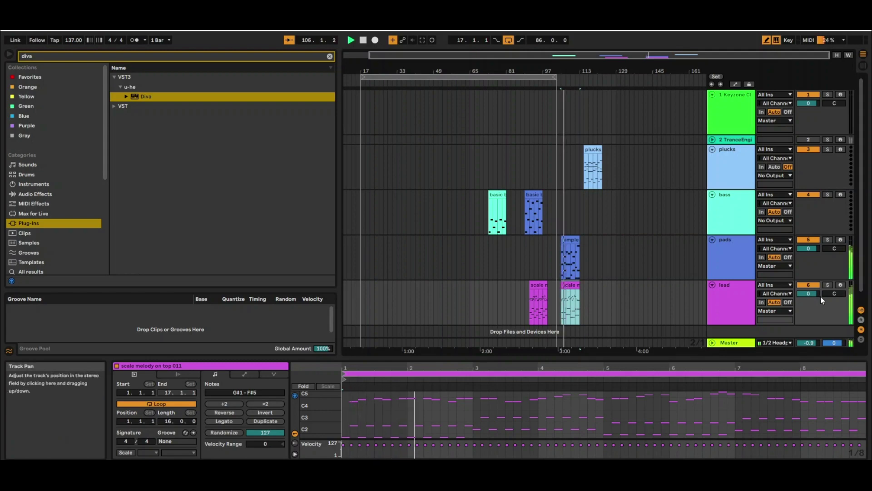
drag(813, 294, 814, 302)
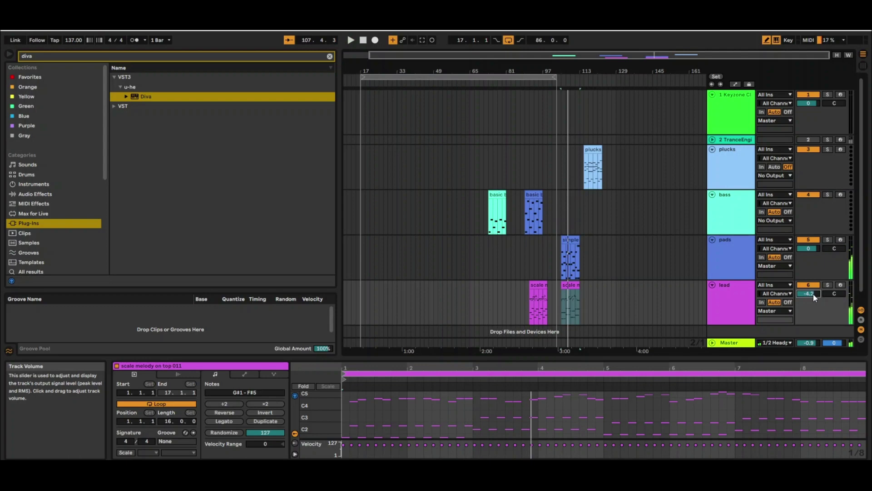
key(ctrl+z)
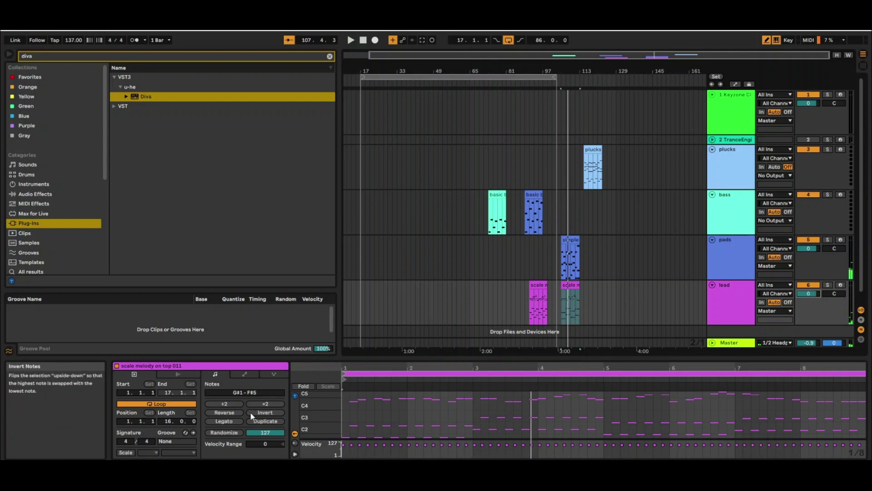
click(224, 404)
key(space)
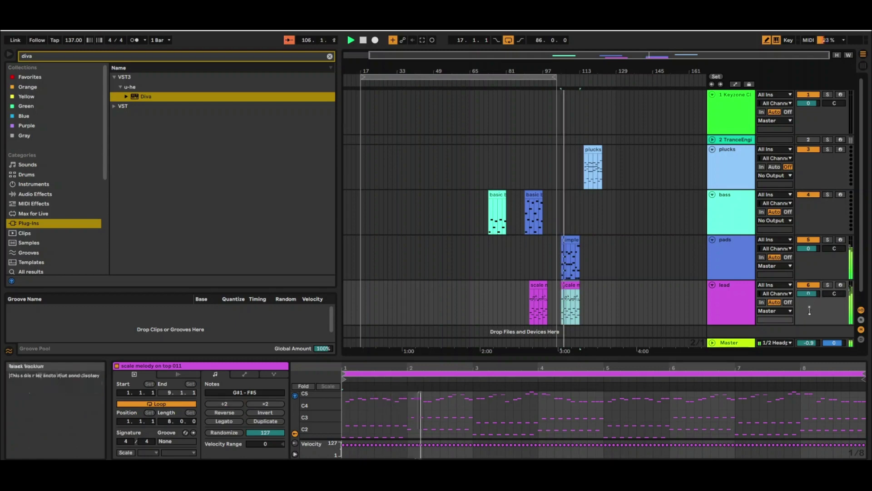
mouse_move(808, 293)
mouse_down()
mouse_move(811, 309)
mouse_move(811, 298)
mouse_up()
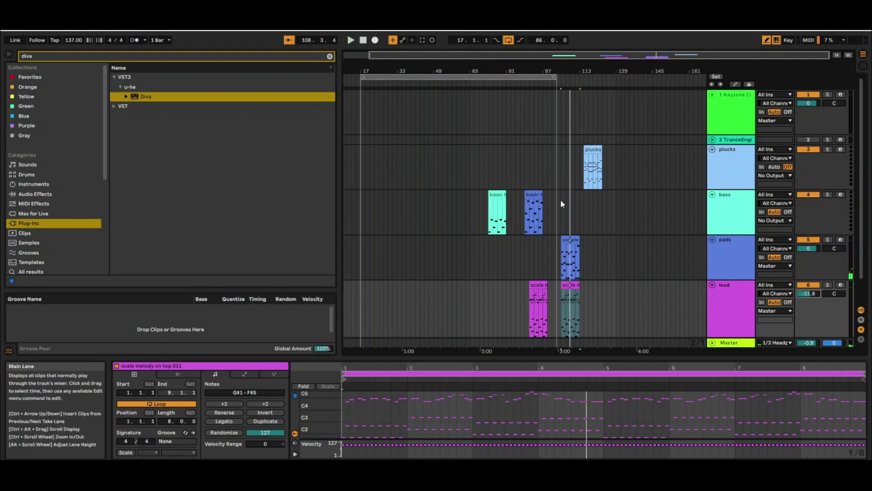
- Move the second bass clip to 3:00, paste Diva onto the bass track, and open its preset browser
drag(530, 195, 566, 194)
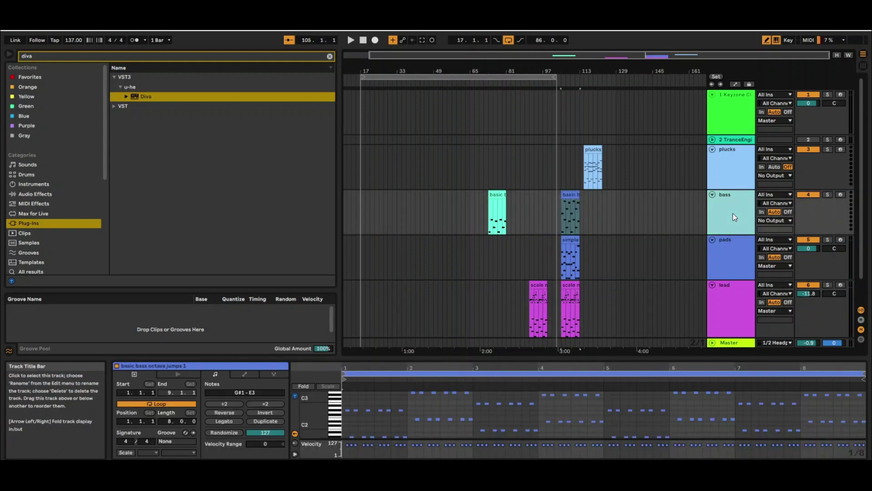
click(726, 208)
right_click(339, 423)
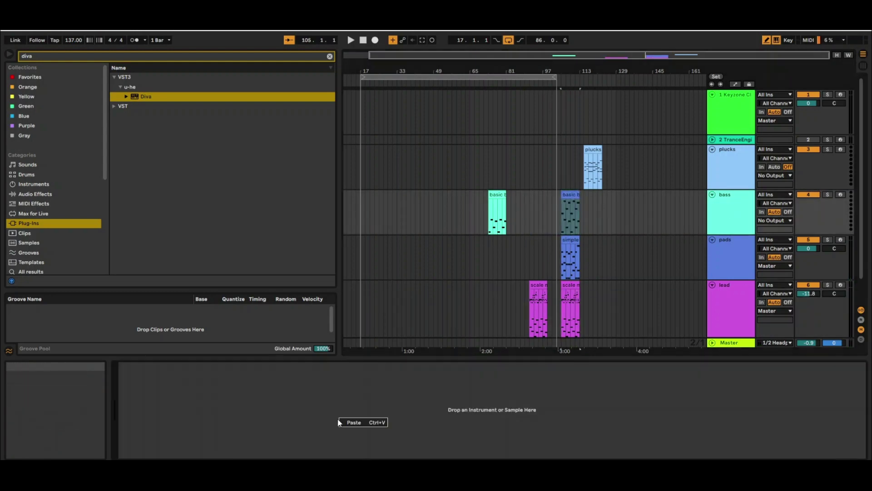
click(346, 422)
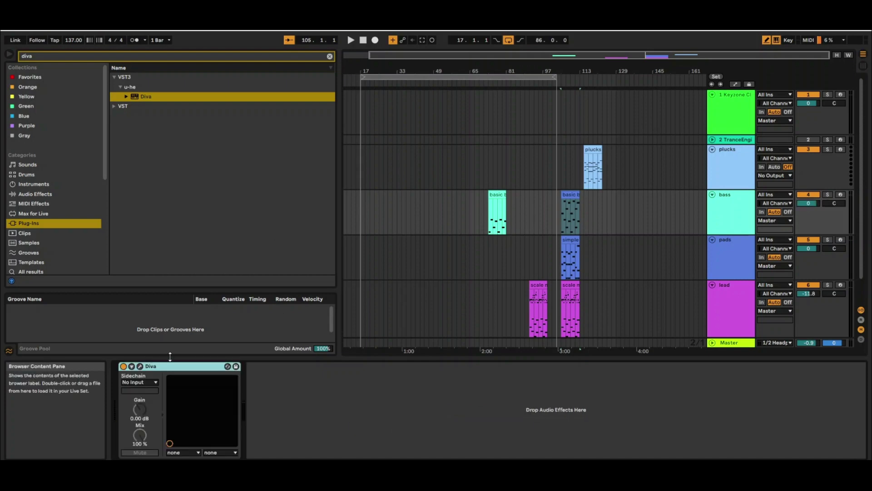
click(140, 366)
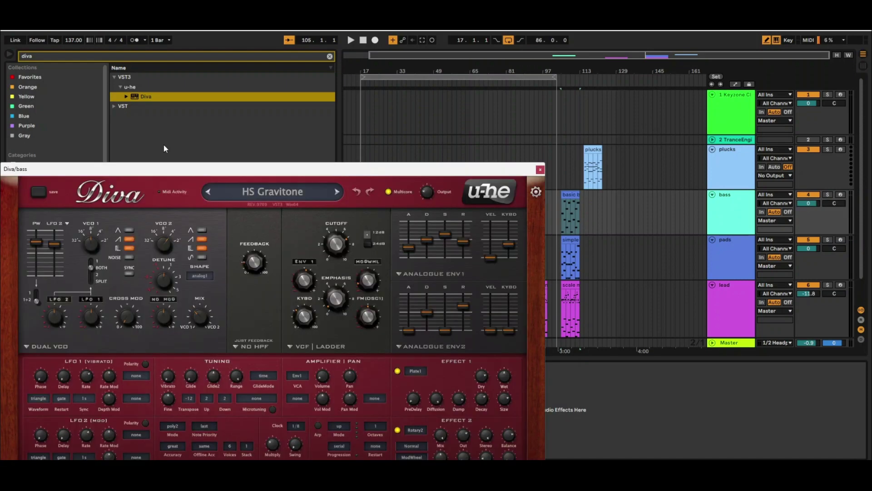
click(272, 192)
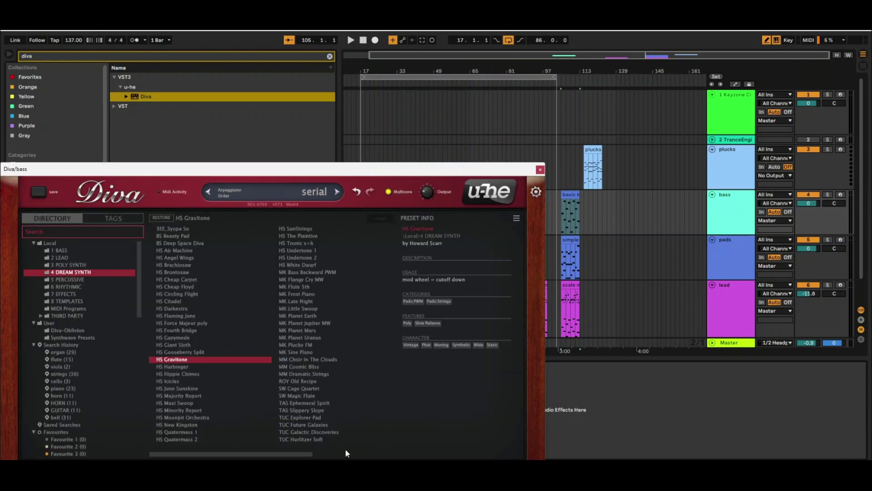
- Solo the bass and audition Synthwave BASS presets, from Deep Bass through Unison Juno and Wide Spectrum
click(79, 337)
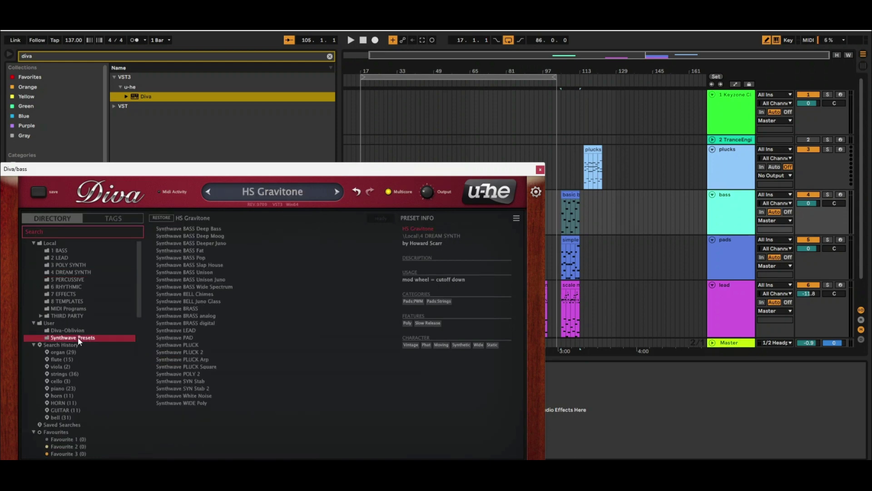
click(205, 231)
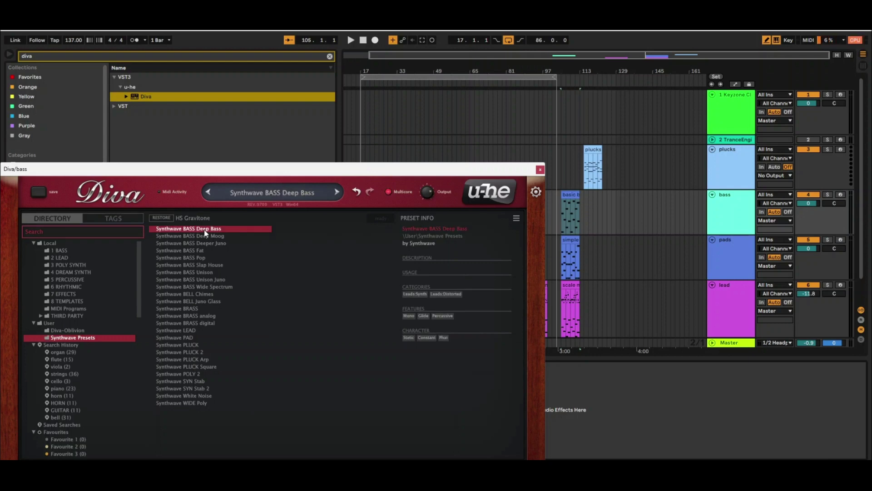
click(828, 195)
key(space)
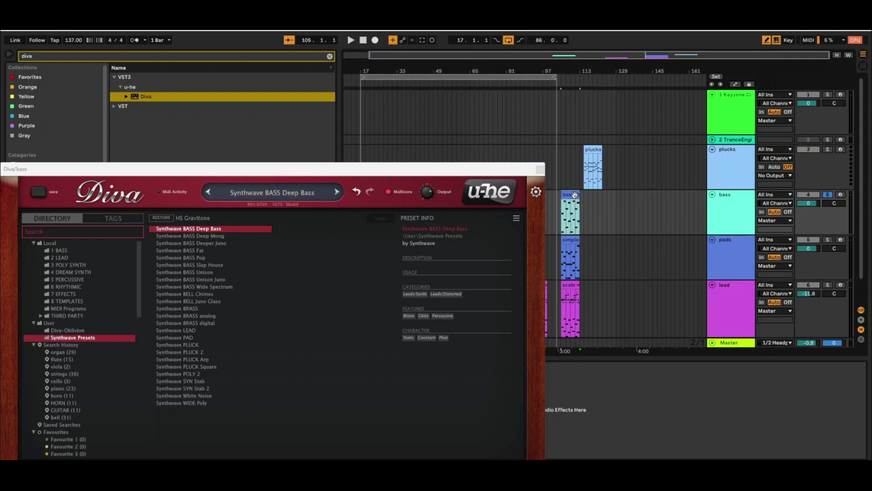
click(215, 236)
key(Down)
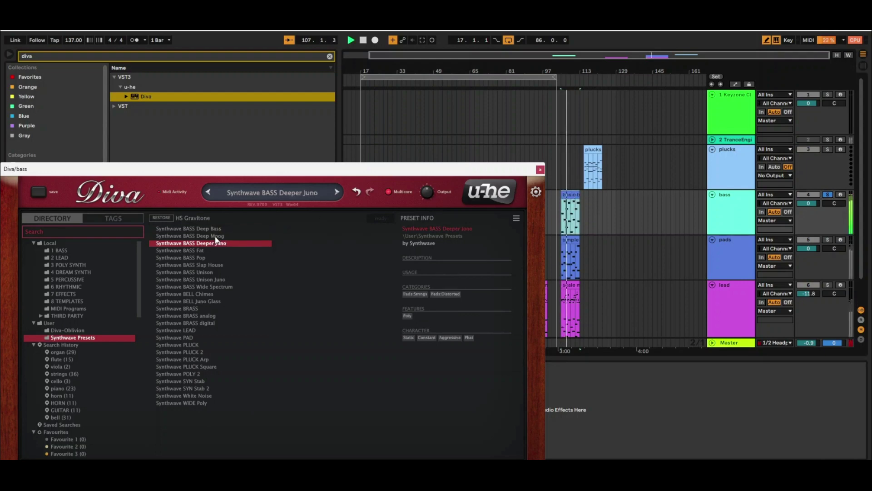
key(Down)
key(Down)
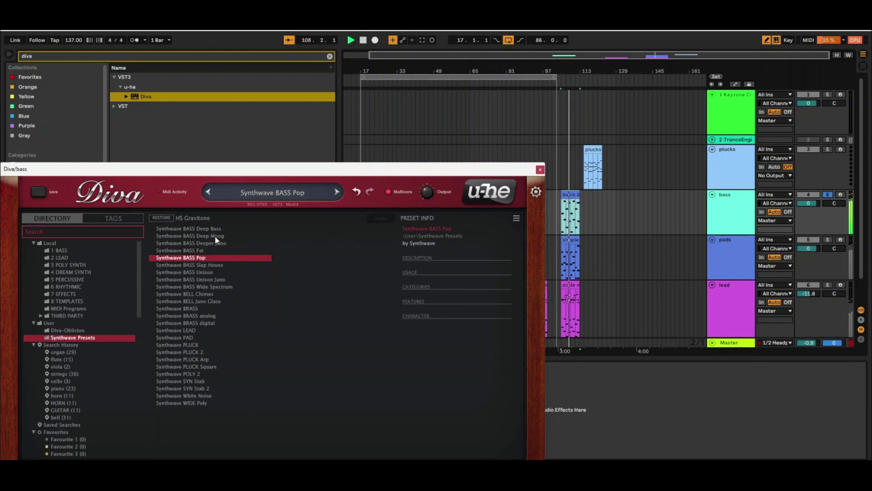
key(Down)
key(Up)
key(Down)
key(Down)
key(Down)
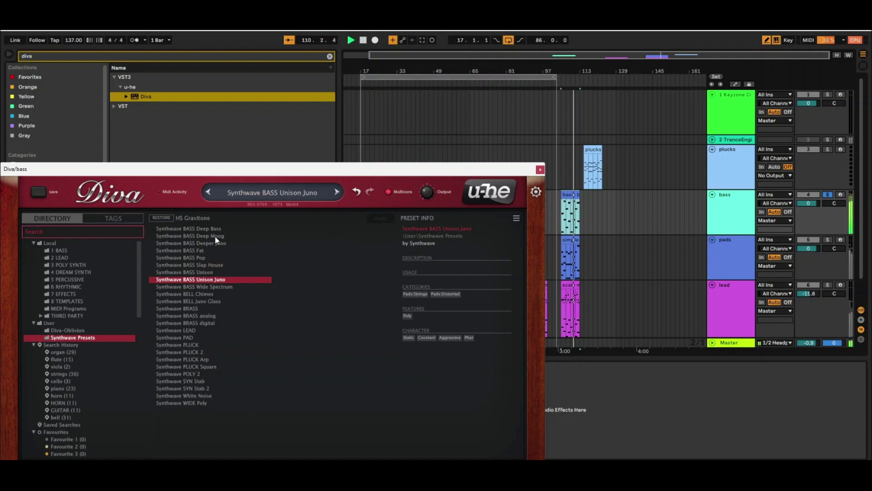
key(Down)
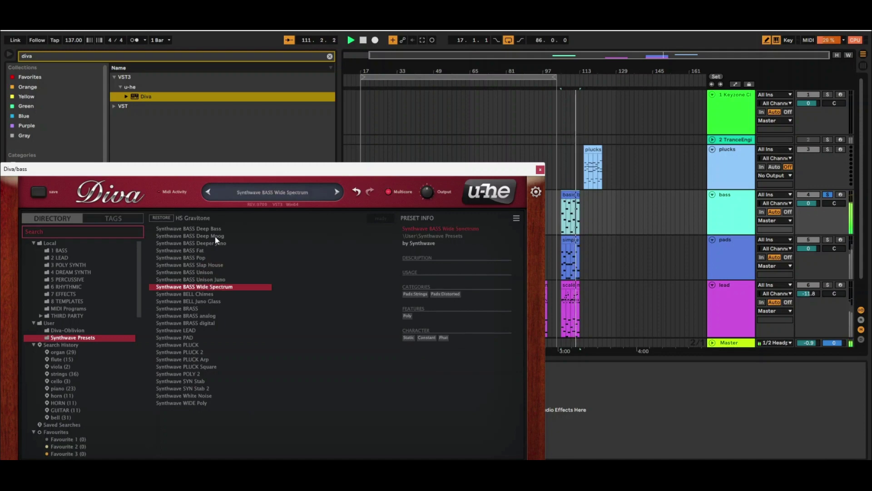
key(Up)
key(Up)
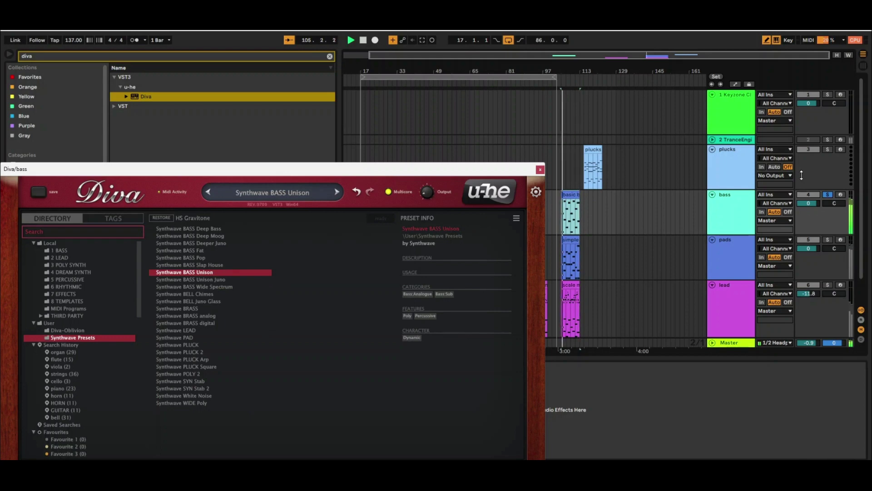
- Unsolo the bass, settle on the Synthwave BASS Pop preset, and close the Diva editor
click(826, 194)
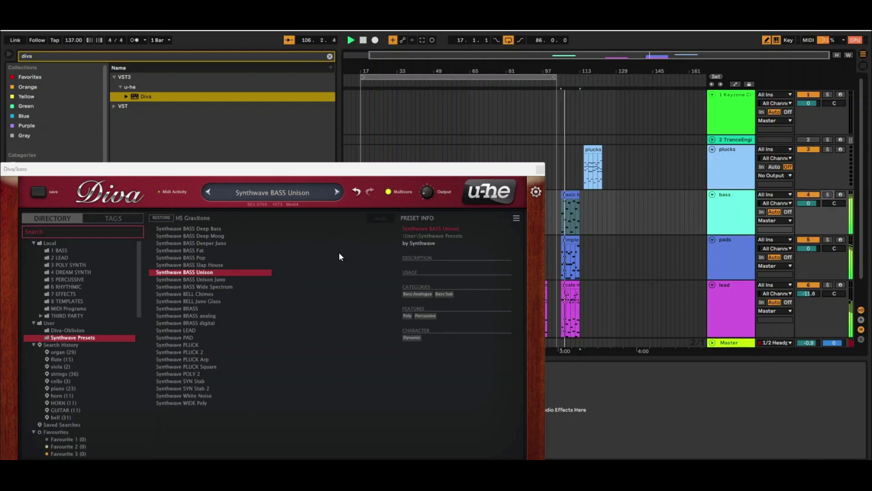
click(204, 267)
key(Up)
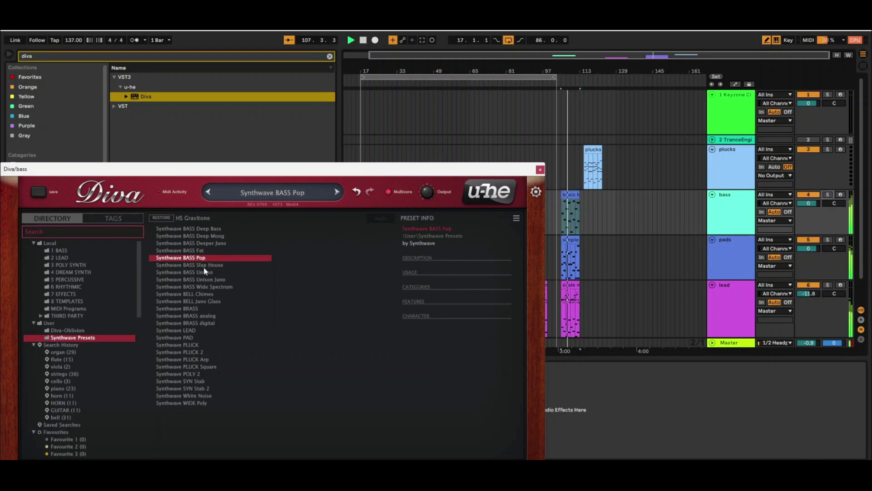
key(Up)
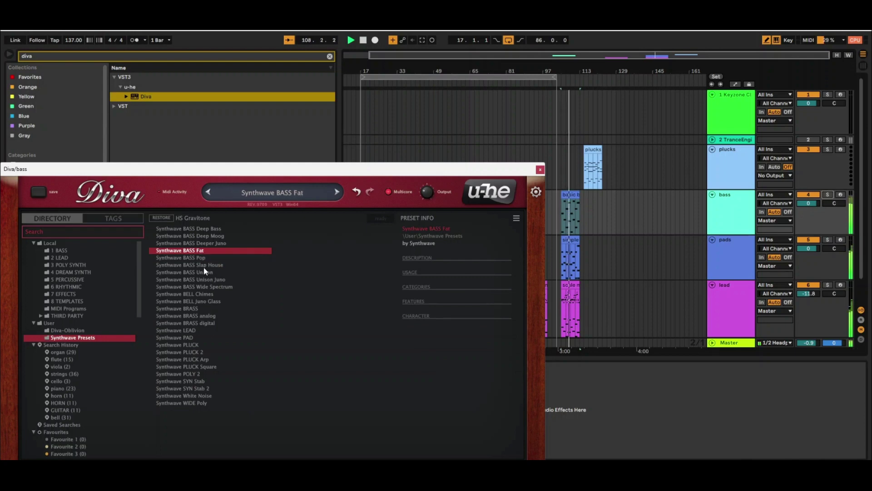
key(Down)
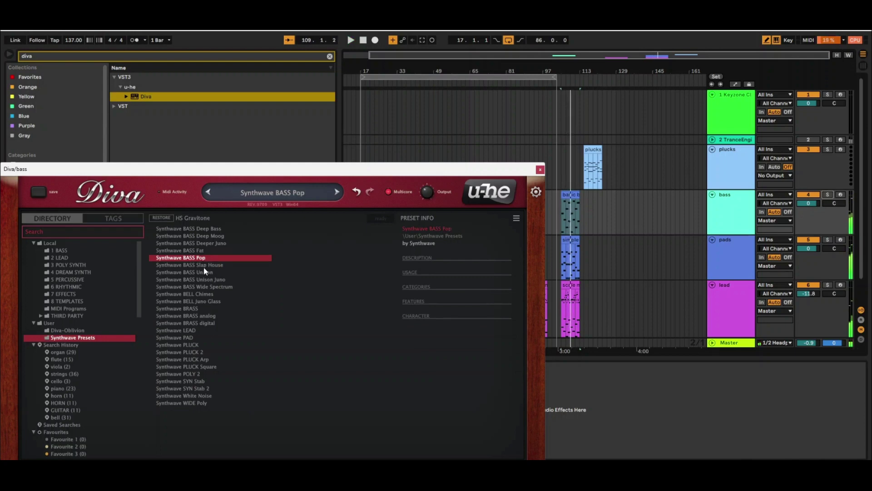
click(540, 170)
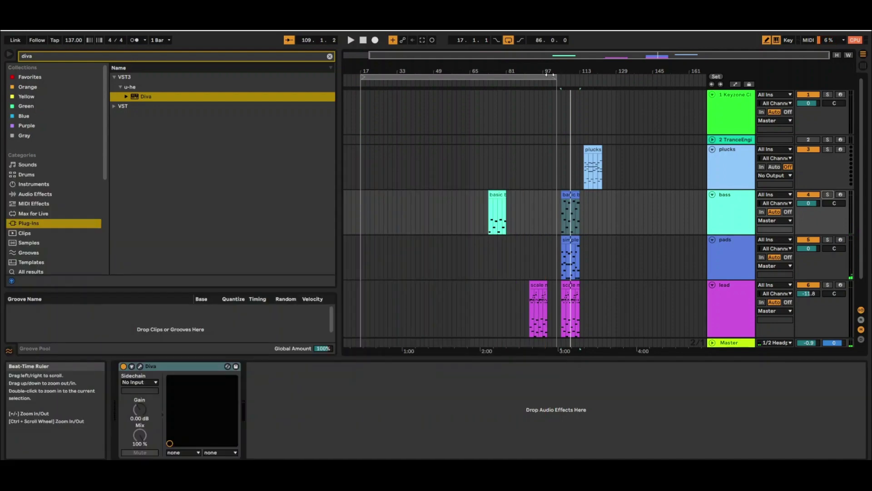
- Loop bars 57–113, move the bass clip toward bar 97 and the lead clip beside its twin, then lower lead and bass volumes
drag(530, 74, 625, 77)
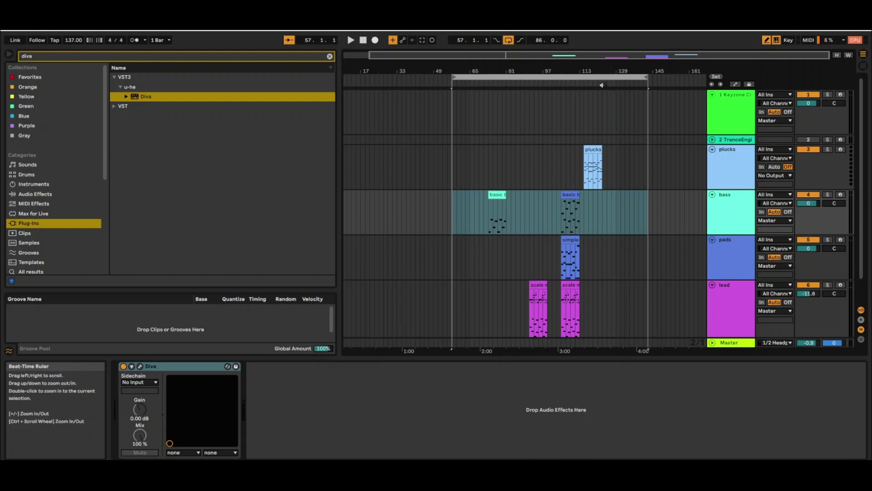
mouse_move(603, 85)
mouse_down()
mouse_move(602, 100)
mouse_move(604, 71)
mouse_up()
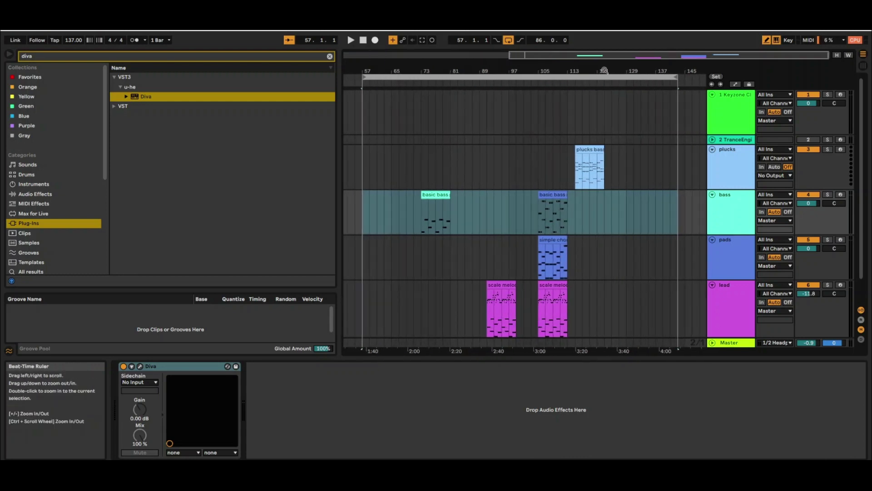
click(441, 193)
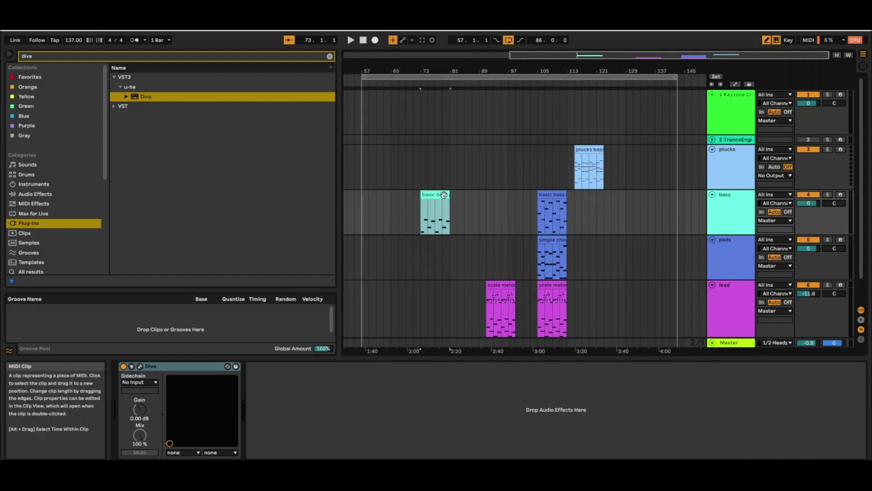
drag(435, 195, 523, 205)
key(space)
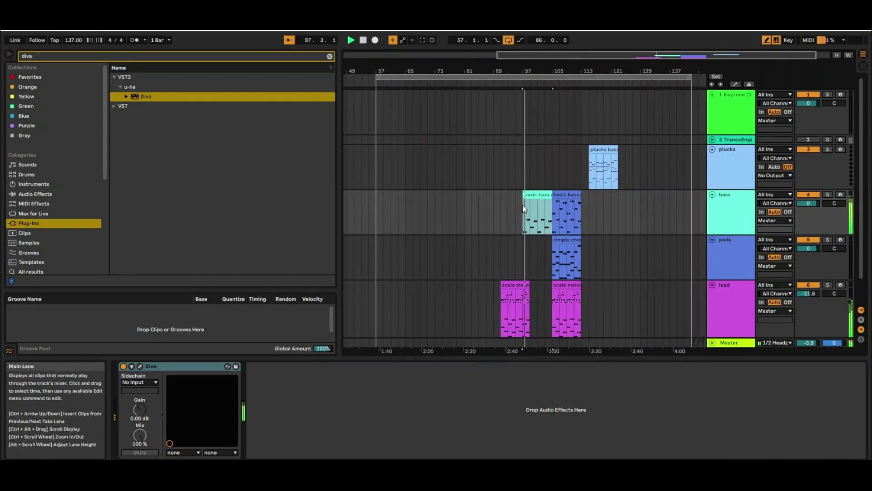
click(516, 283)
key(space)
drag(516, 282, 537, 284)
key(space)
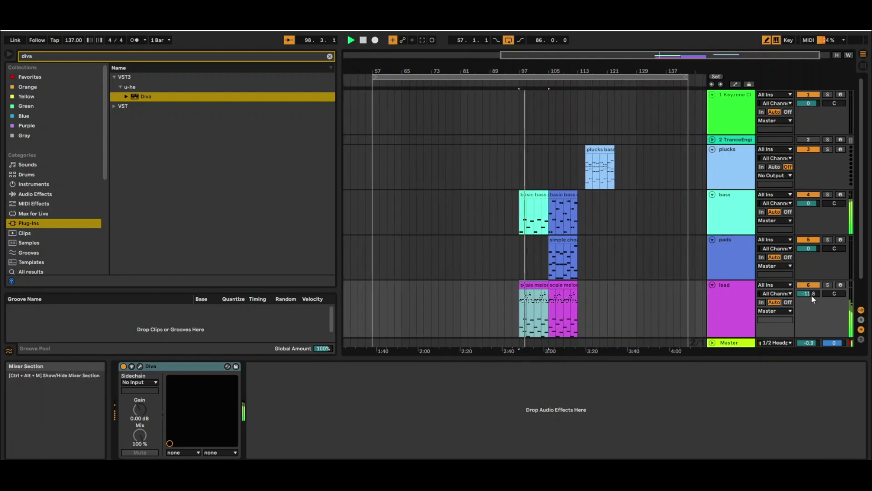
drag(812, 294, 812, 321)
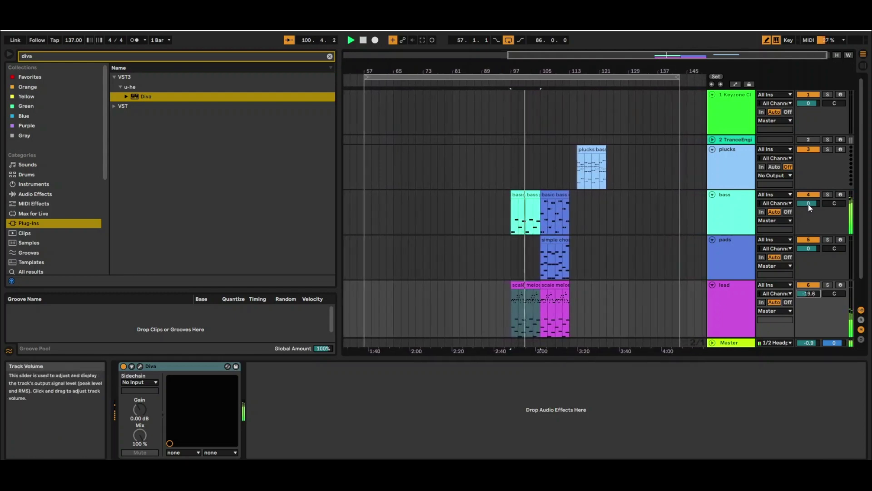
drag(811, 203, 810, 216)
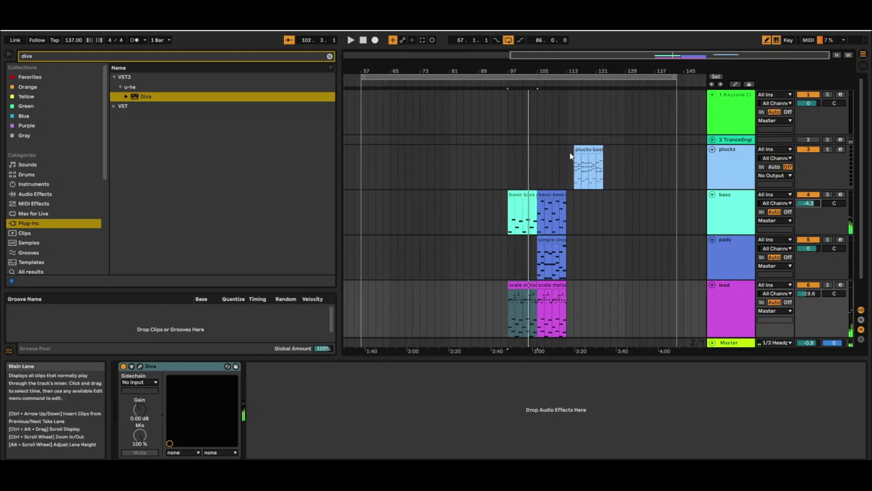
- Duplicate the pads chord clip and the second bass clip, and move the plucks clip to bar 113
click(548, 241)
key(ctrl+d)
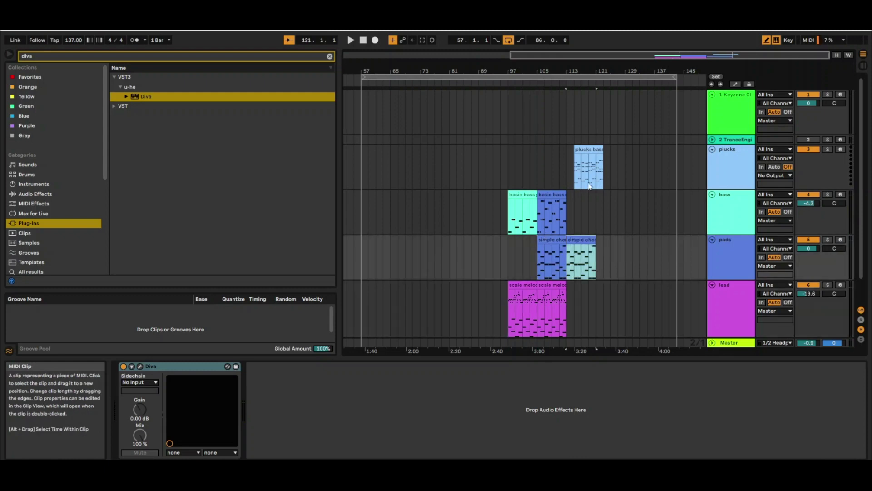
drag(595, 149, 588, 151)
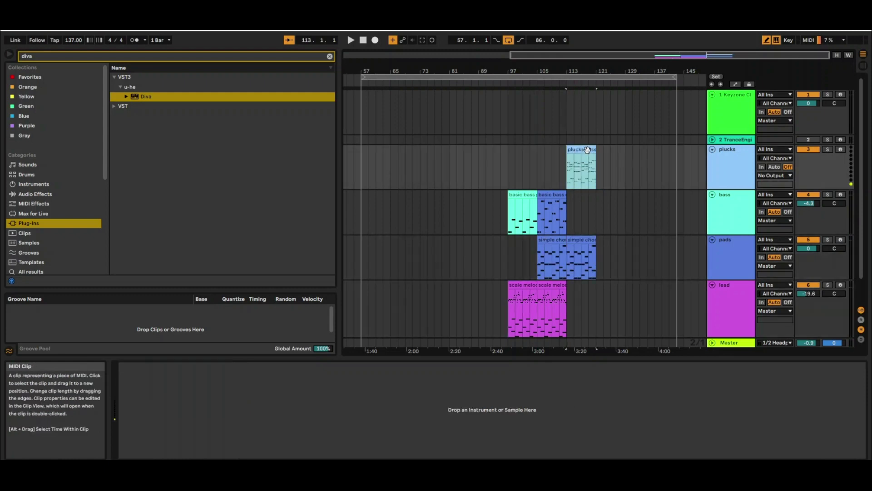
click(558, 194)
key(ctrl+d)
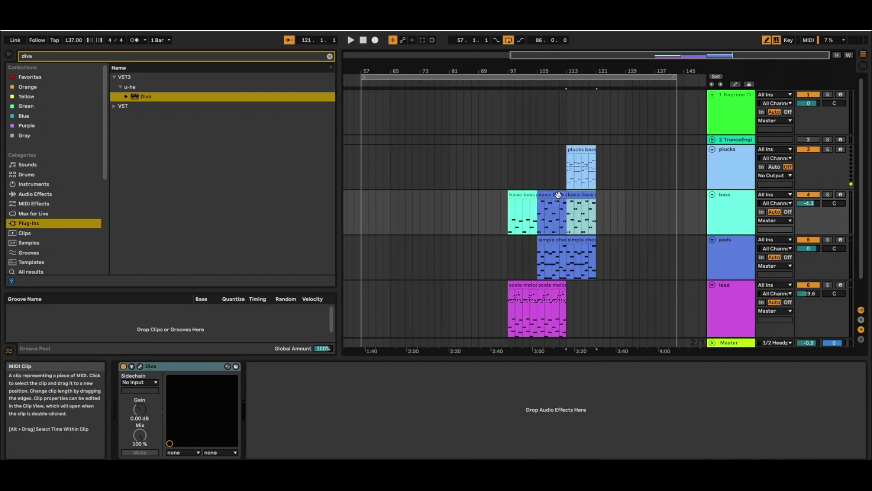
click(556, 285)
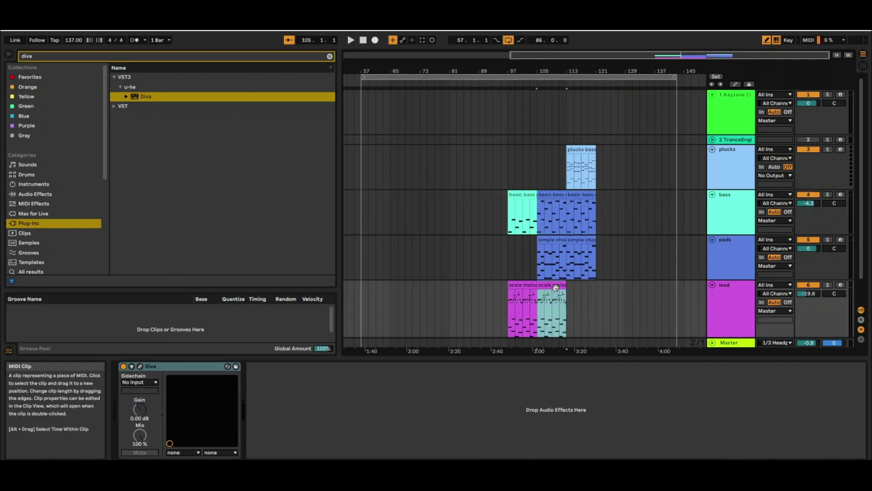
click(581, 149)
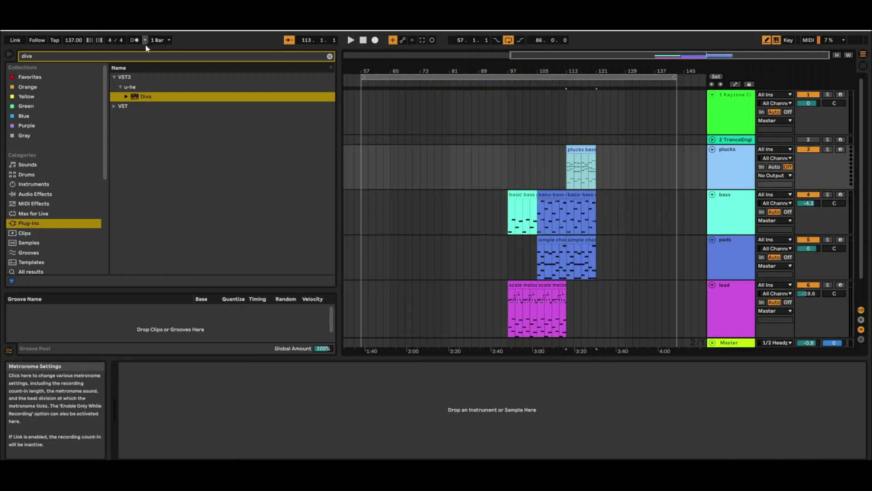
click(134, 57)
- Load the Spire synth onto the plucks track and open its Plucks preset library
text(s)
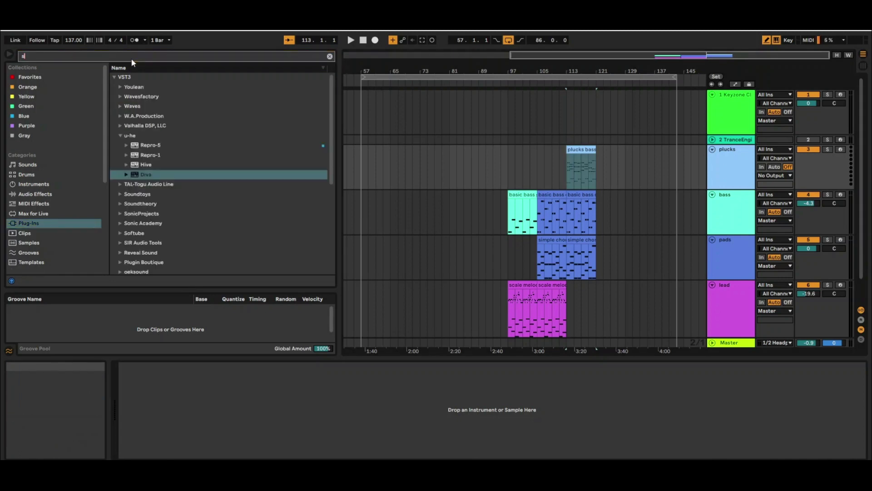
text(pire)
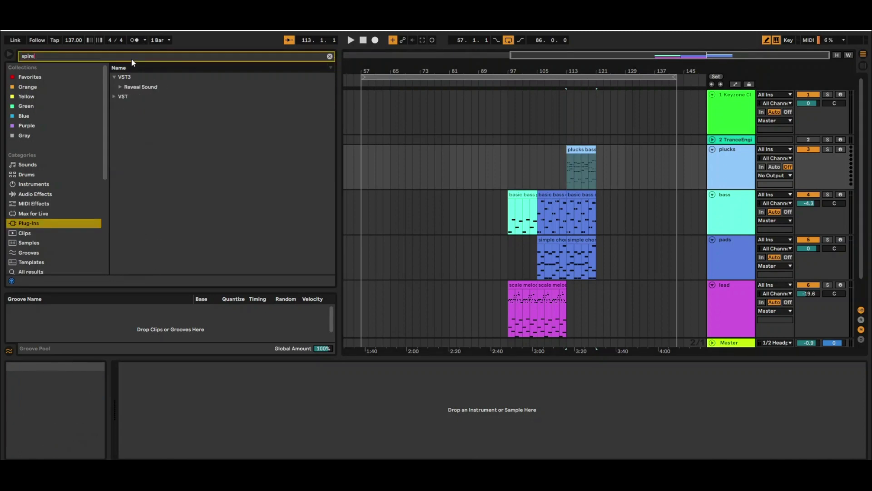
click(120, 89)
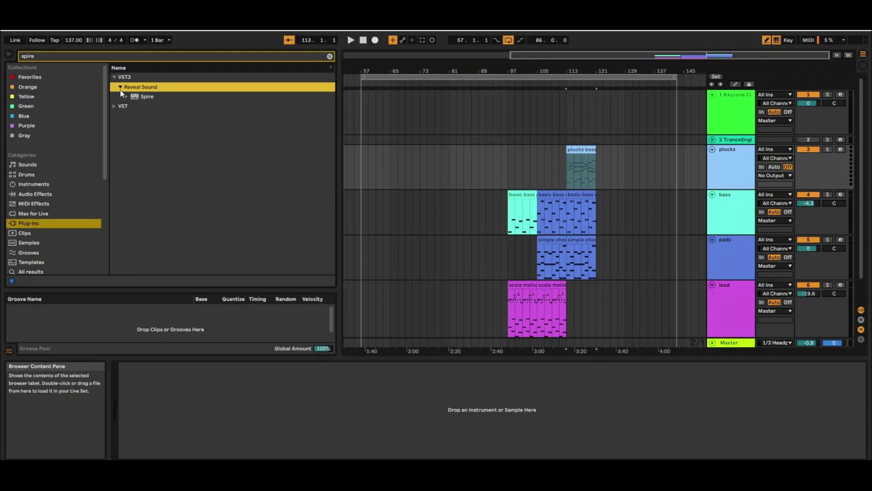
click(135, 97)
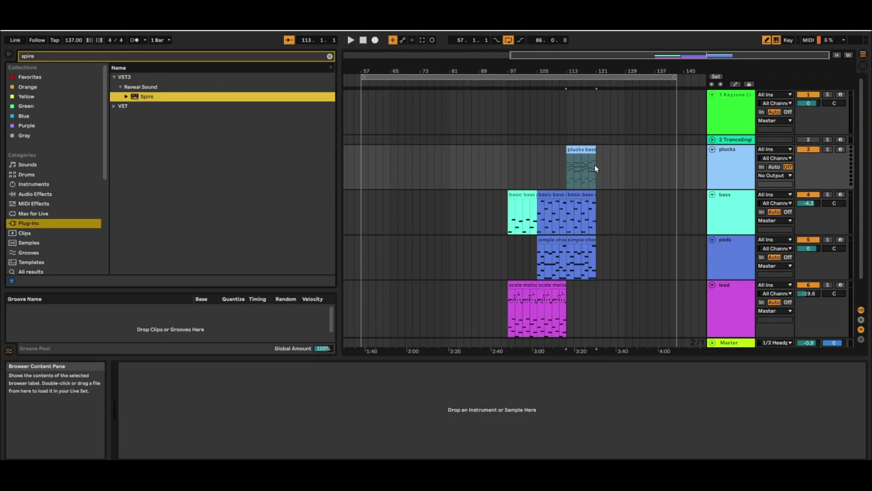
drag(592, 162, 593, 162)
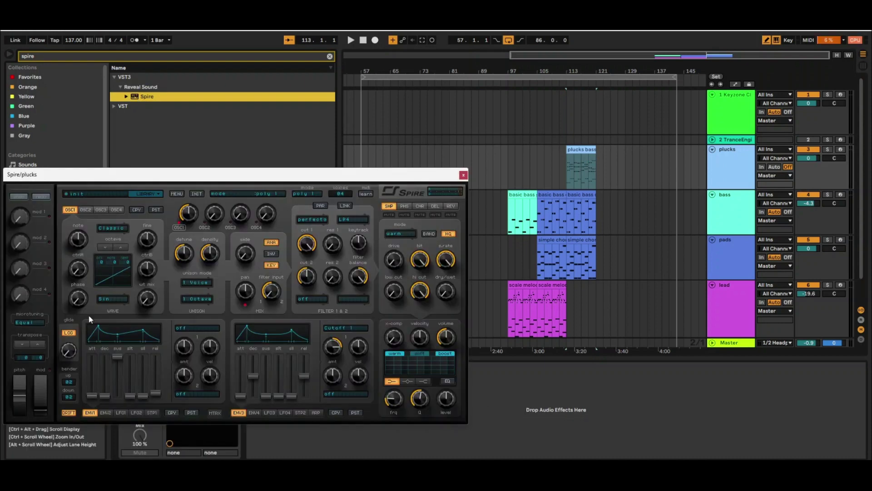
click(80, 193)
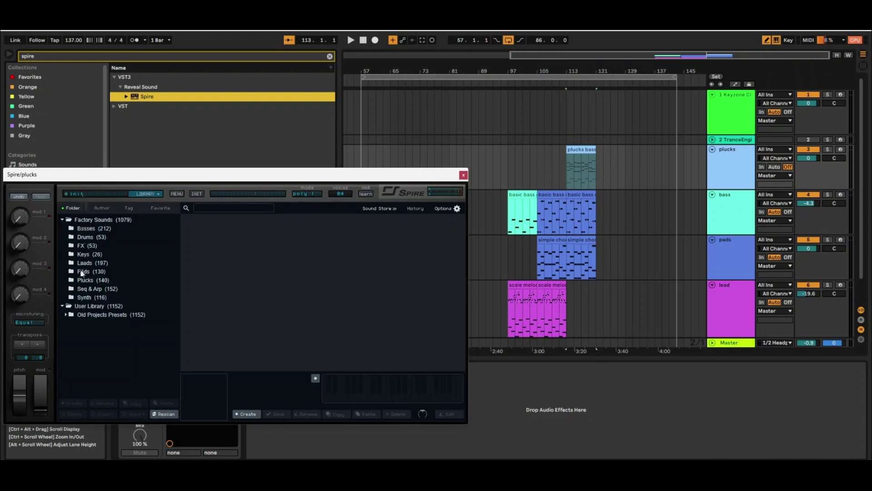
click(73, 283)
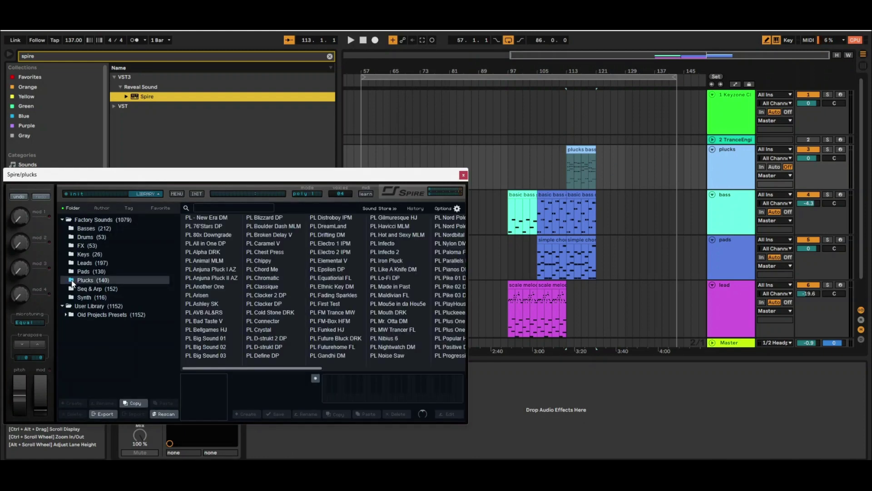
- Solo the plucks and audition presets like PL Equatorial and PL Cold Stone, choosing PL Made in Past
click(828, 149)
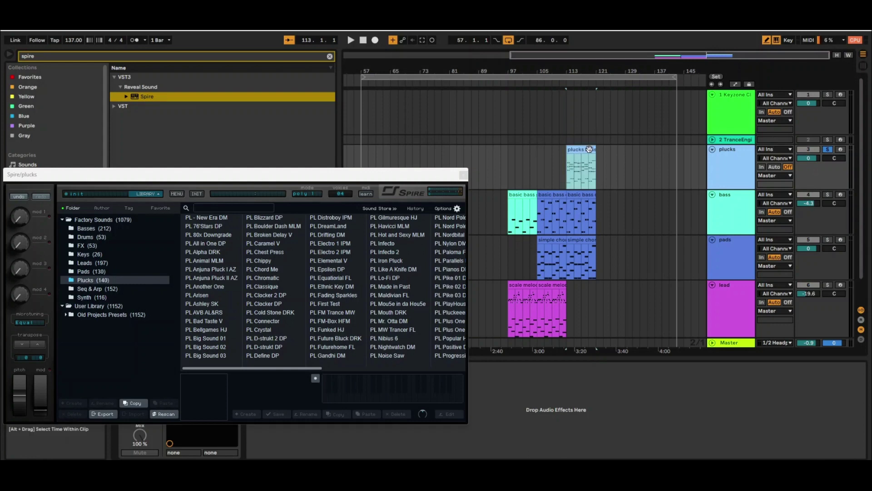
key(space)
click(342, 278)
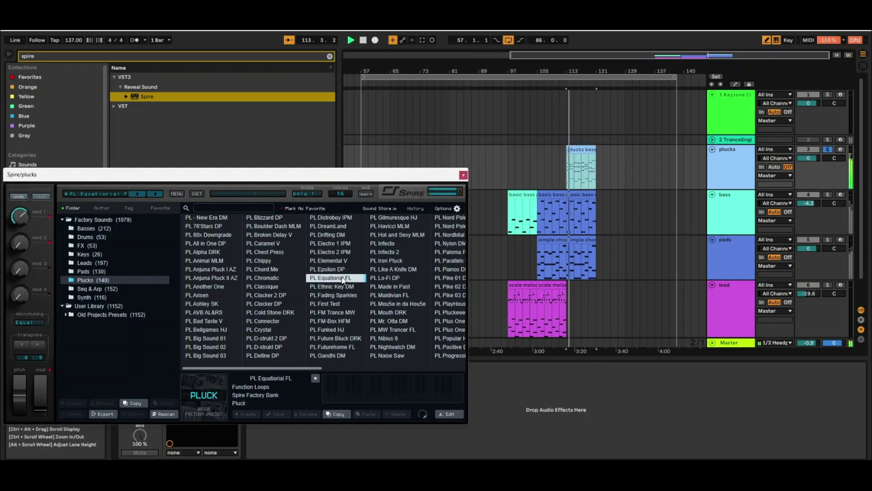
click(384, 303)
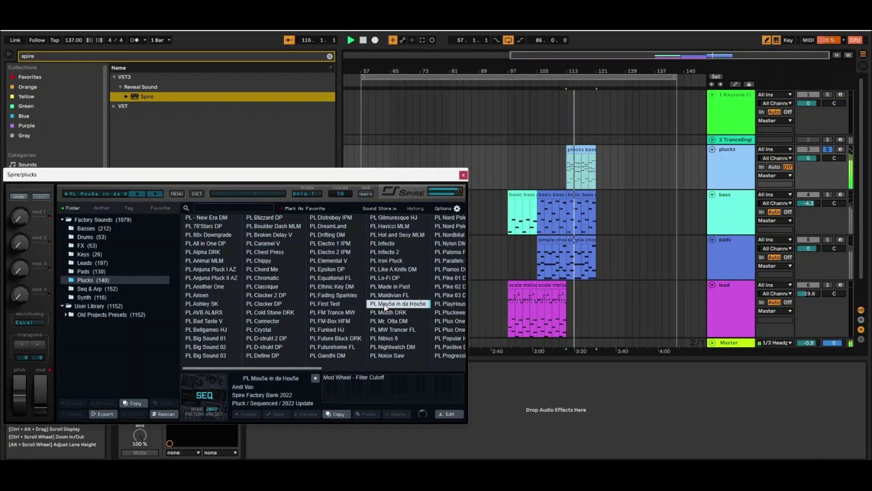
click(276, 313)
click(318, 314)
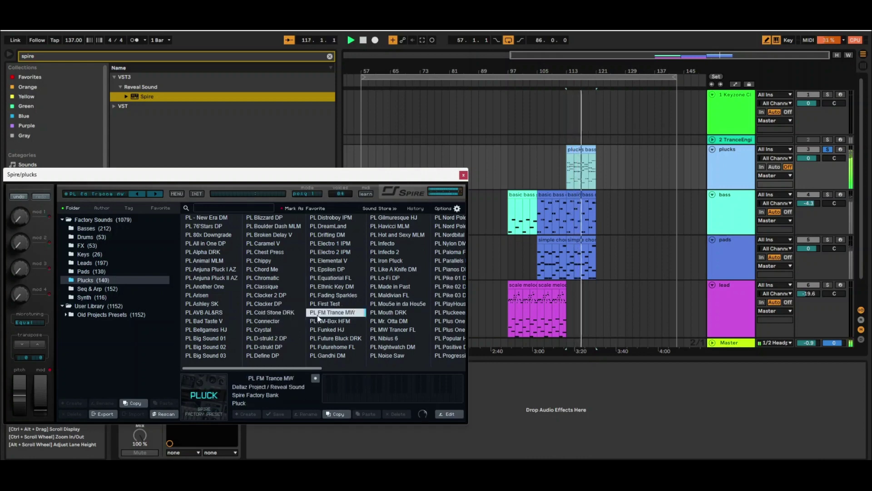
click(390, 288)
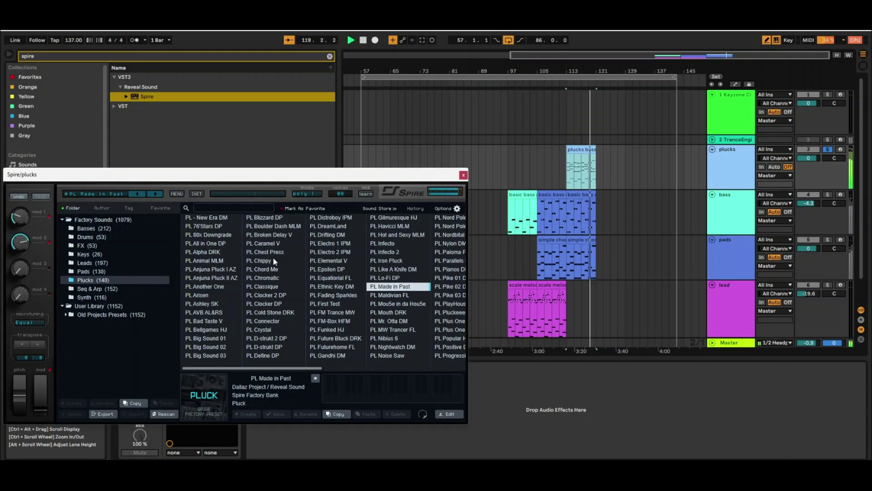
click(103, 192)
- Mute Spire's REV, DEL, PHS and SHP effects, lower the plucks track to -8.8 dB, and close Spire
click(451, 216)
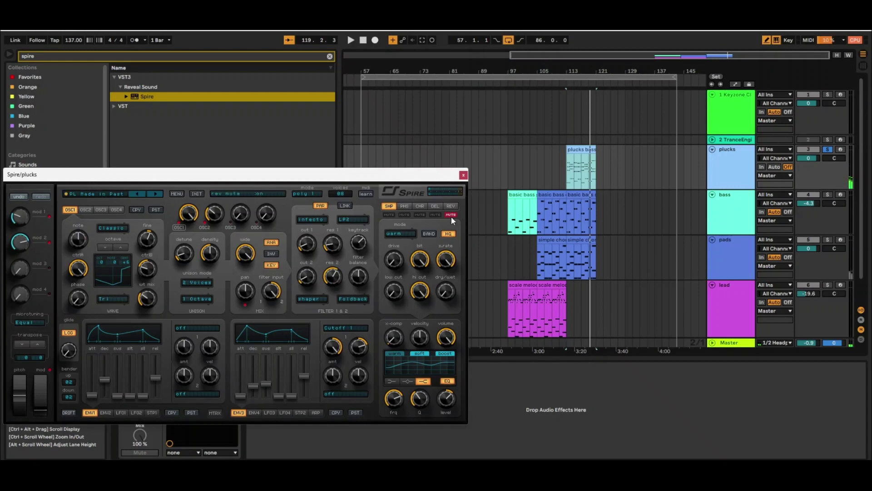
click(435, 216)
click(405, 215)
click(390, 216)
key(space)
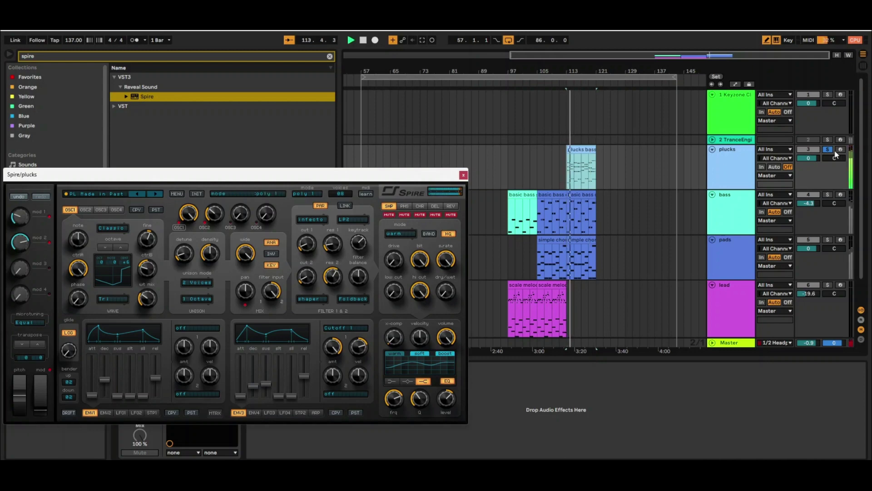
mouse_move(813, 157)
mouse_down()
mouse_move(813, 173)
mouse_move(811, 163)
mouse_up()
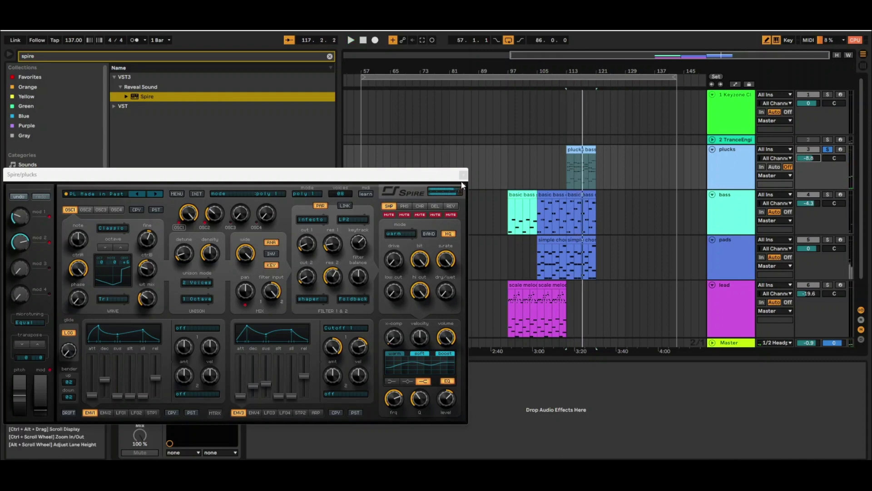
click(462, 175)
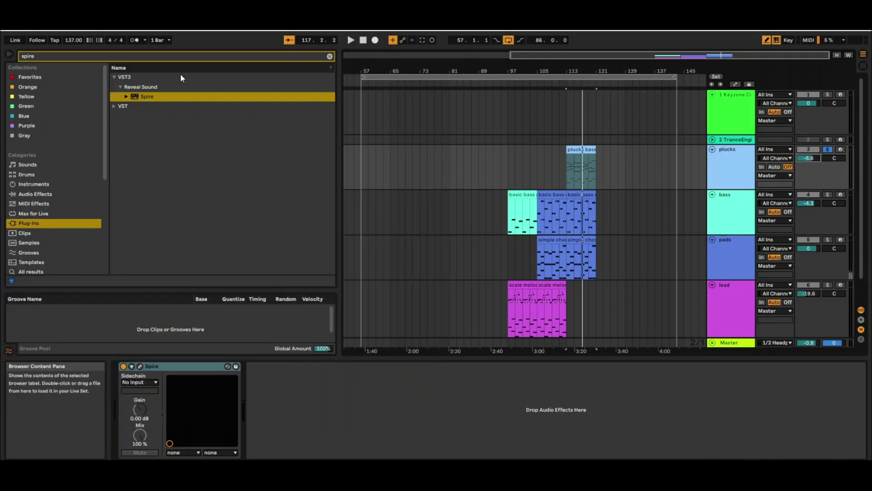
- Search the browser for 'kick' and explore the Splice Samples and packs folders
click(155, 58)
text(kick)
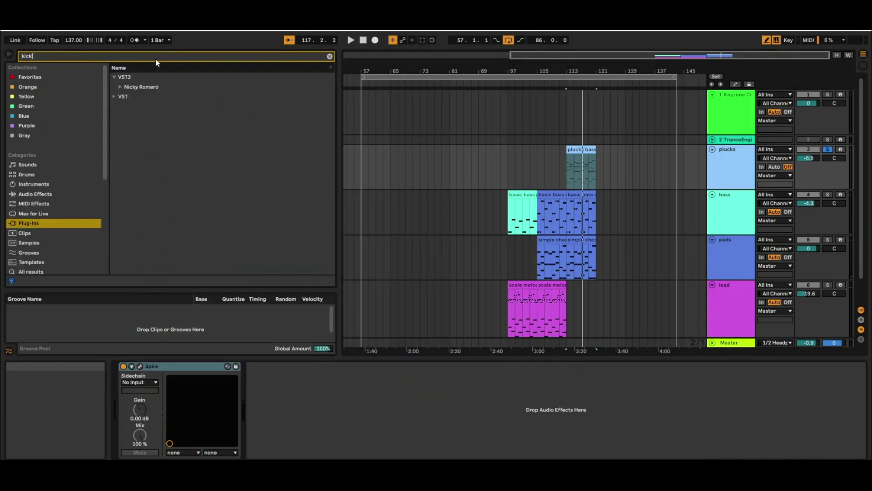
scroll(105, 197, down, 5)
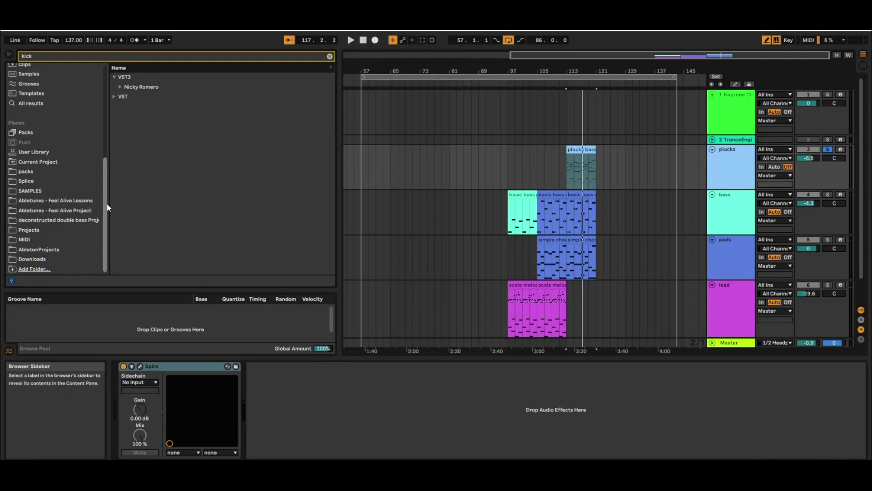
click(19, 181)
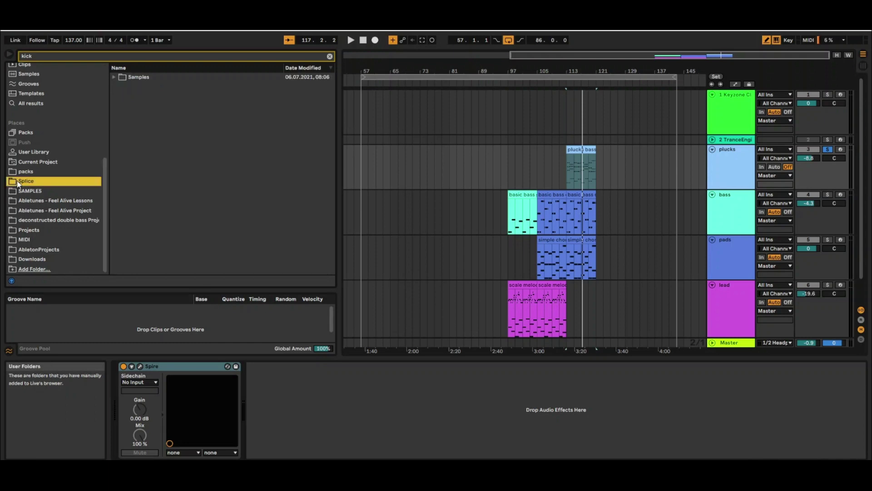
click(115, 78)
click(121, 87)
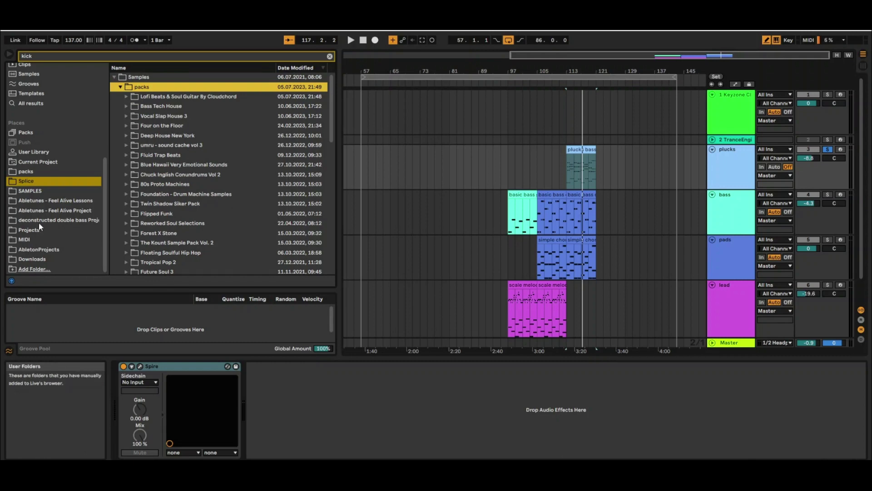
click(35, 189)
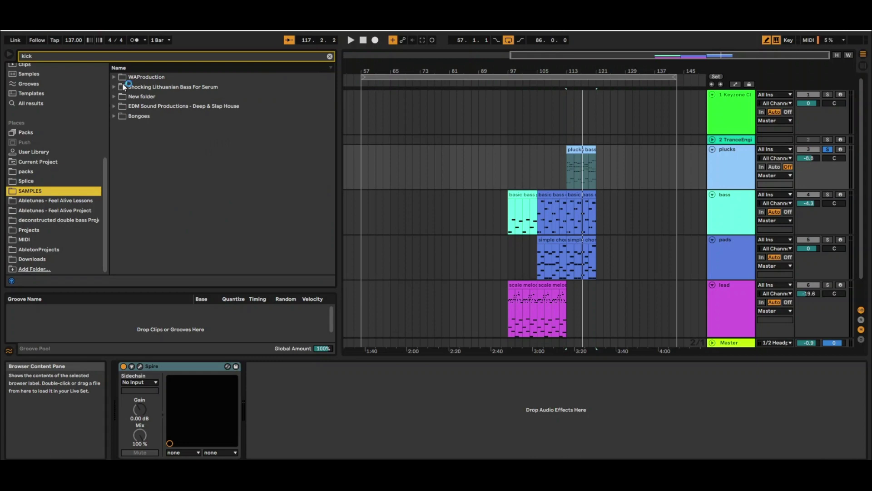
click(38, 182)
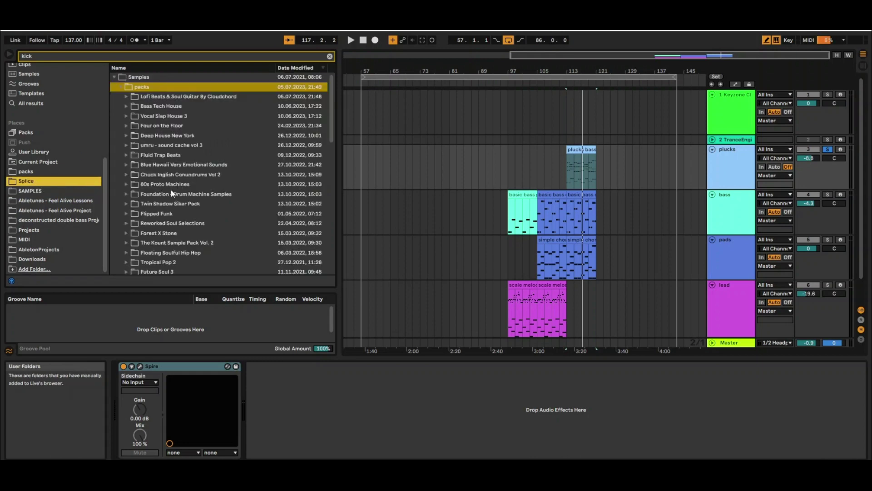
- Preview the tropical house SS_drum_loops and drag the SS_125 no-kick loop to a new track near bar 65
click(127, 263)
key(Down)
key(Right)
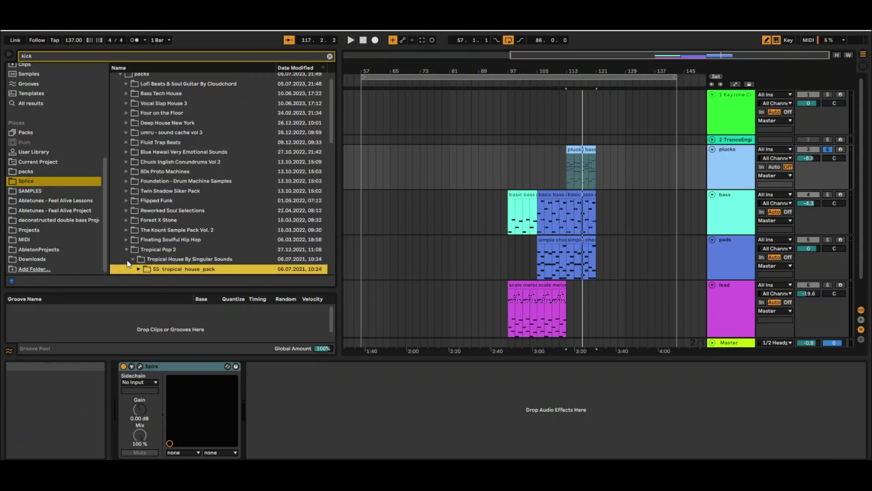
key(Down)
key(Down)
key(Up)
key(Right)
key(Down)
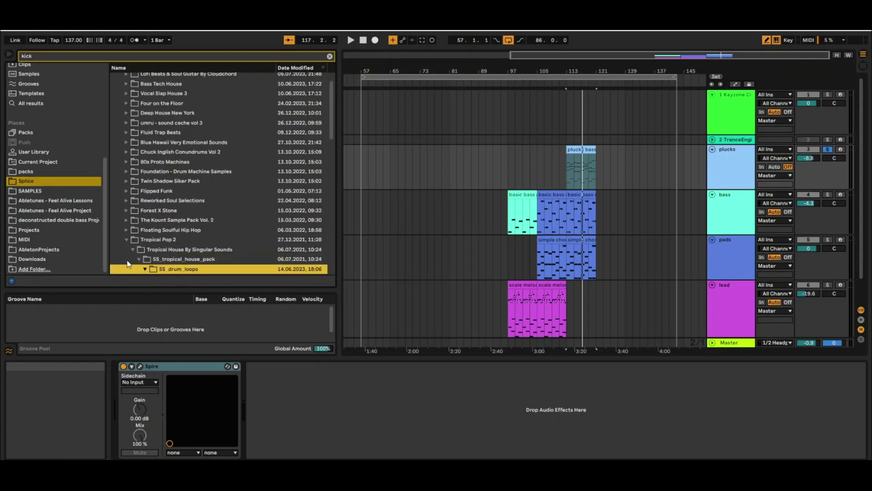
key(Right)
key(Down)
key(Down)
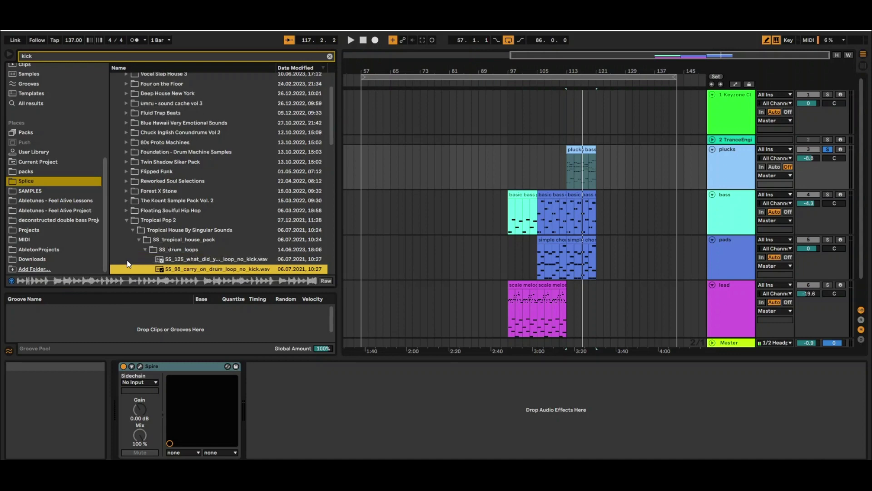
key(Down)
key(Down)
key(Down)
key(Down)
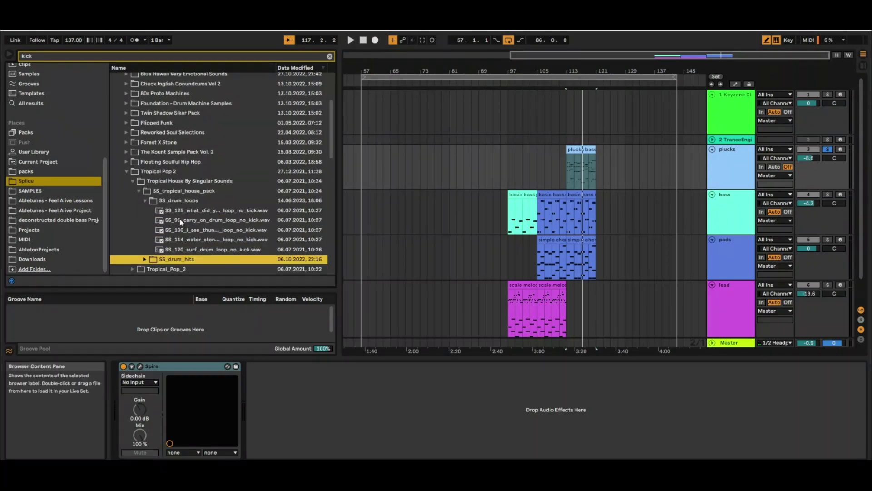
click(190, 211)
click(400, 316)
mouse_move(403, 317)
mouse_down()
mouse_move(395, 346)
mouse_move(400, 331)
mouse_up()
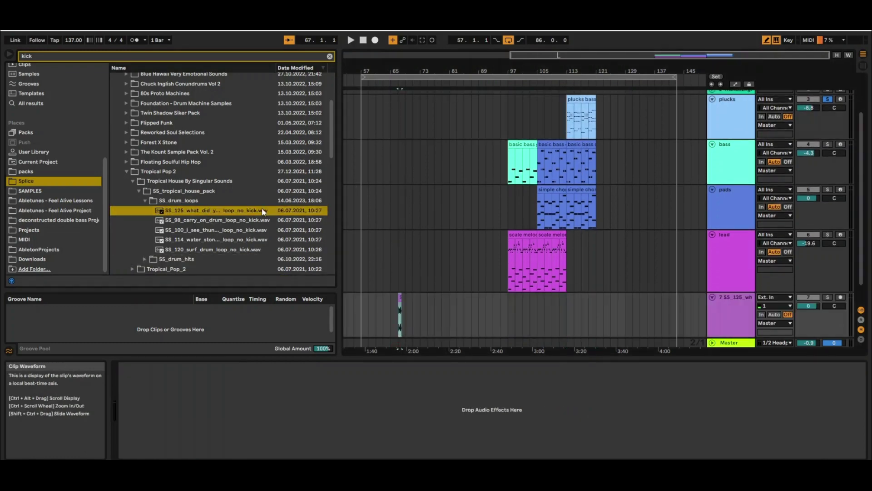
- Search 'powe' and preview the OLIVER_drums kick_snare_combo loops from Oliver Power Tools Sample Pack II
key(ctrl+a)
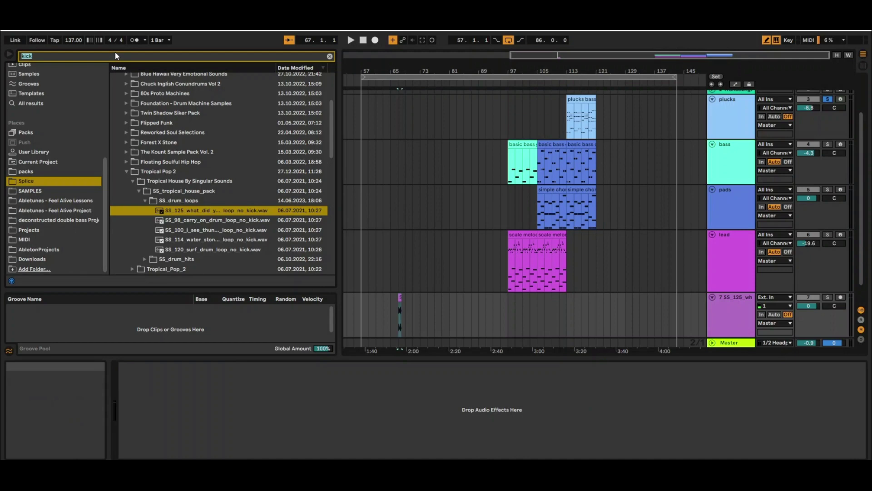
text(powe)
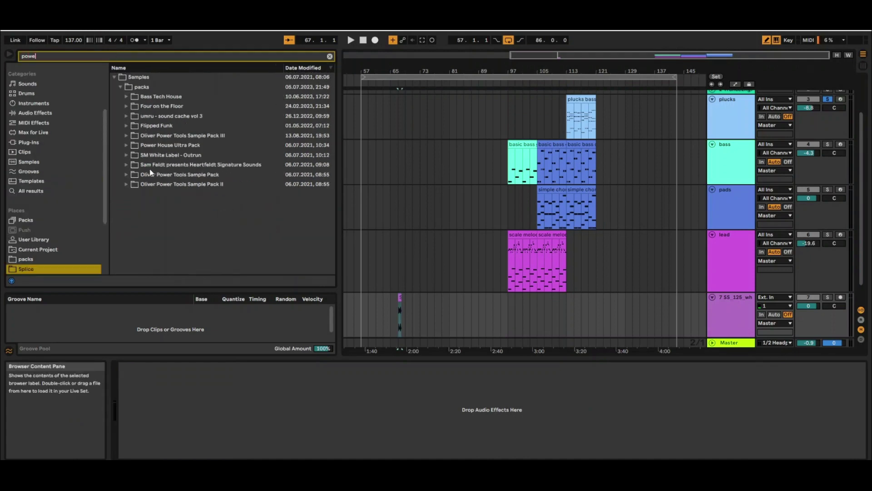
click(127, 185)
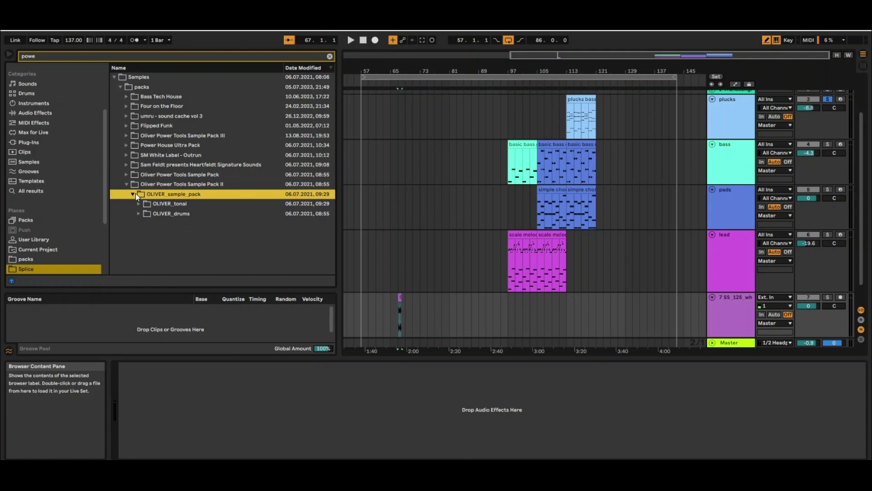
click(139, 213)
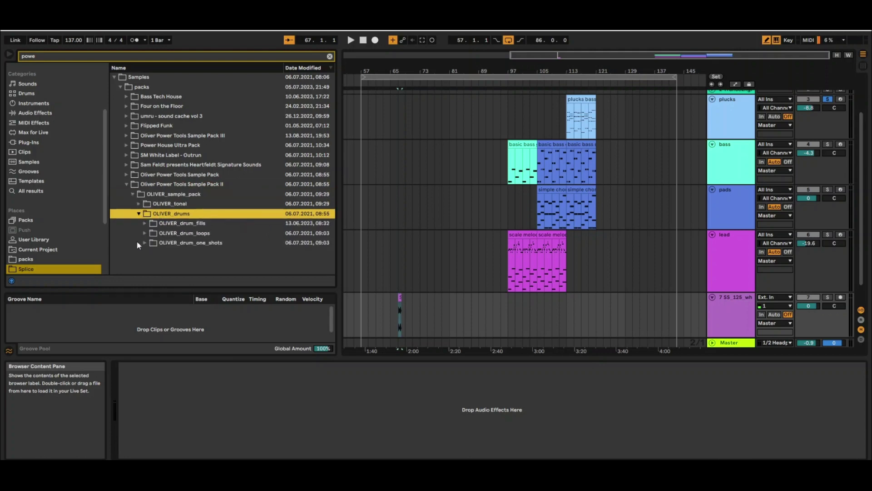
click(145, 234)
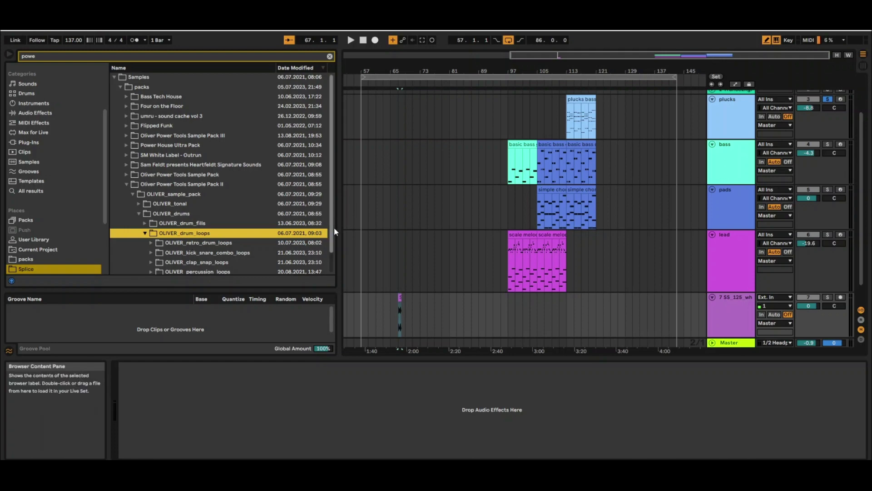
scroll(335, 228, down, 2)
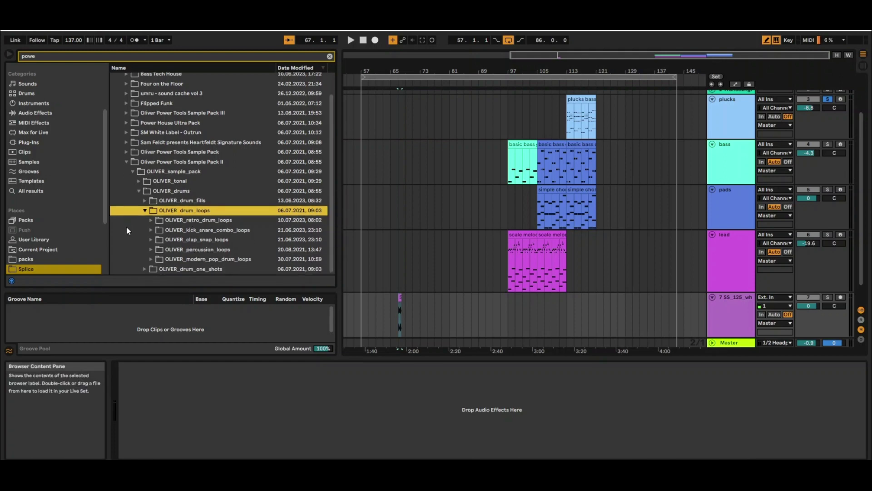
click(151, 230)
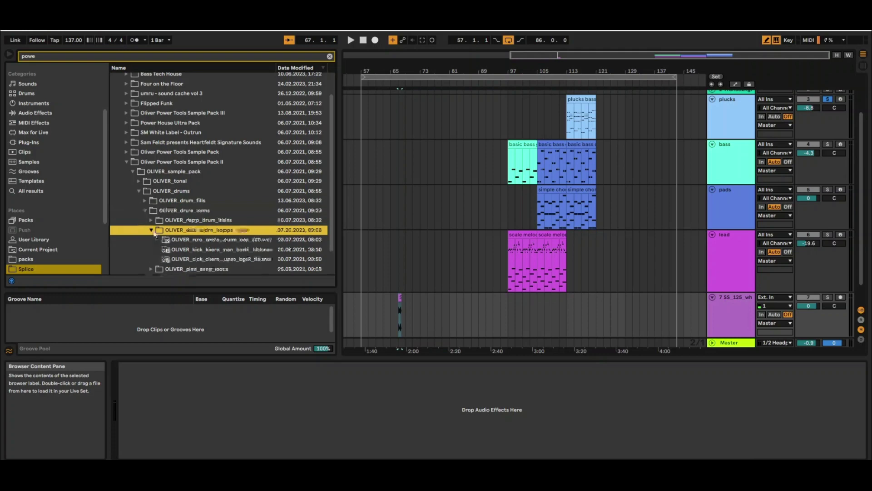
click(179, 239)
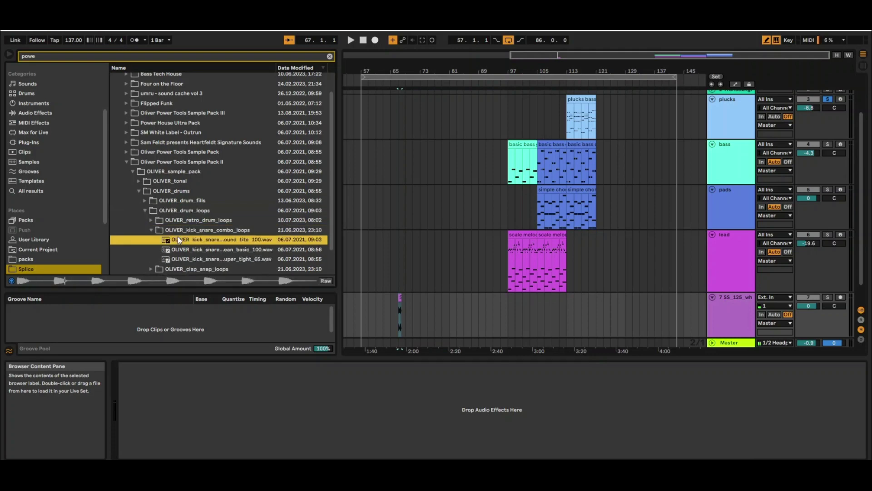
key(Down)
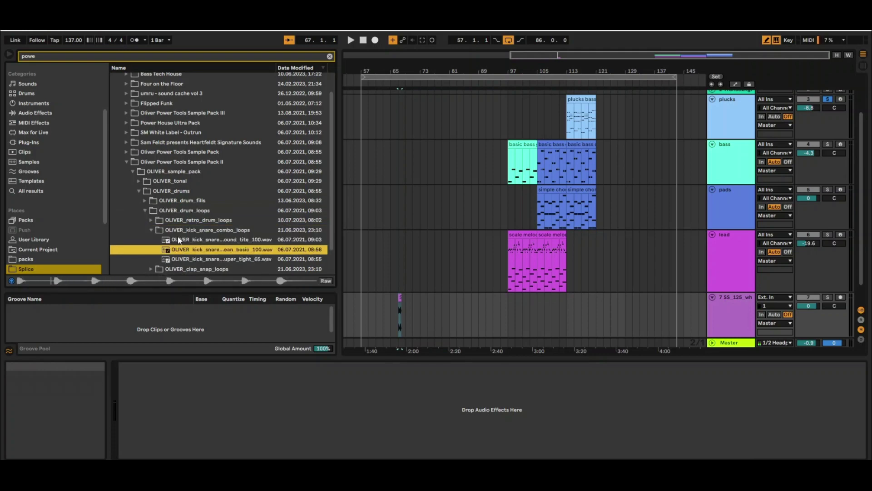
key(Down)
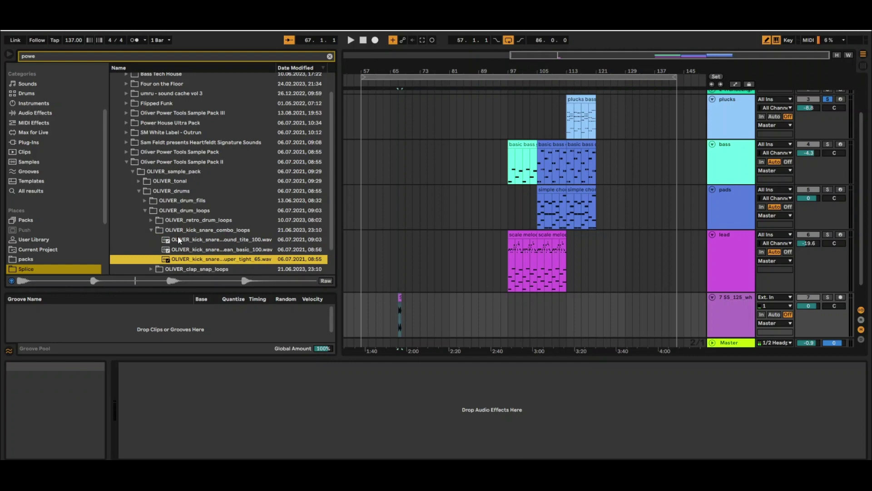
key(Down)
key(Up)
key(Up)
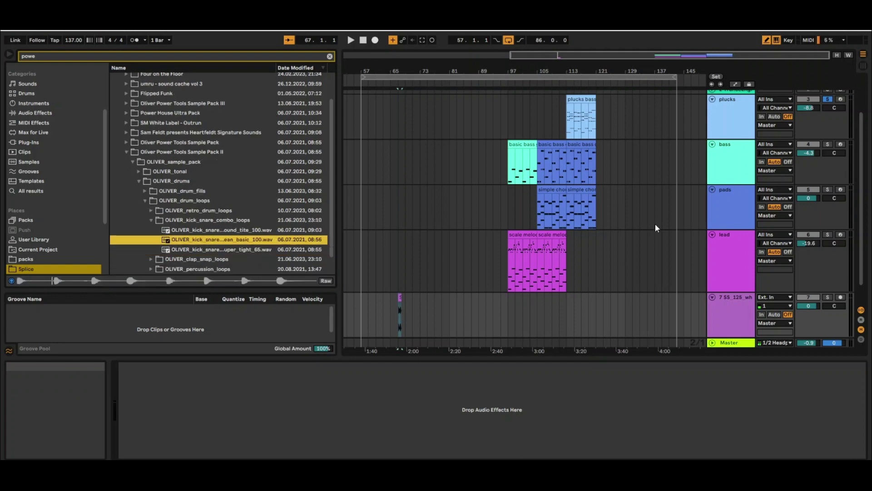
scroll(862, 238, down, 1)
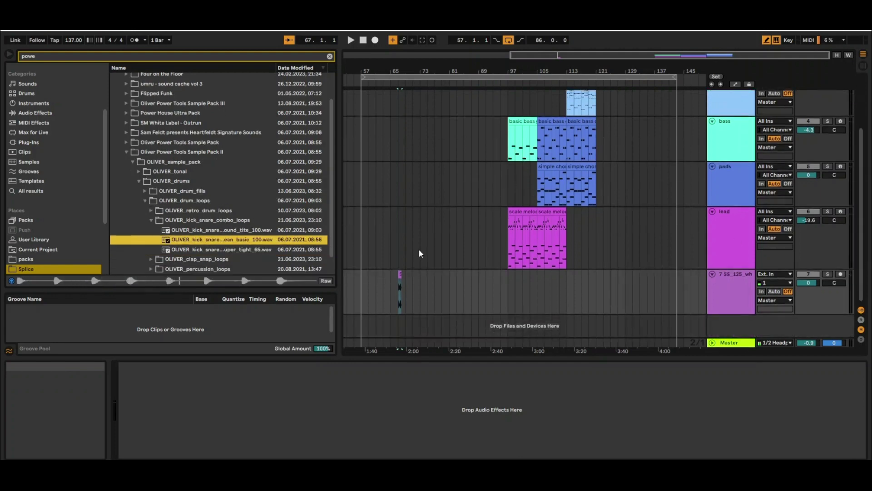
click(218, 232)
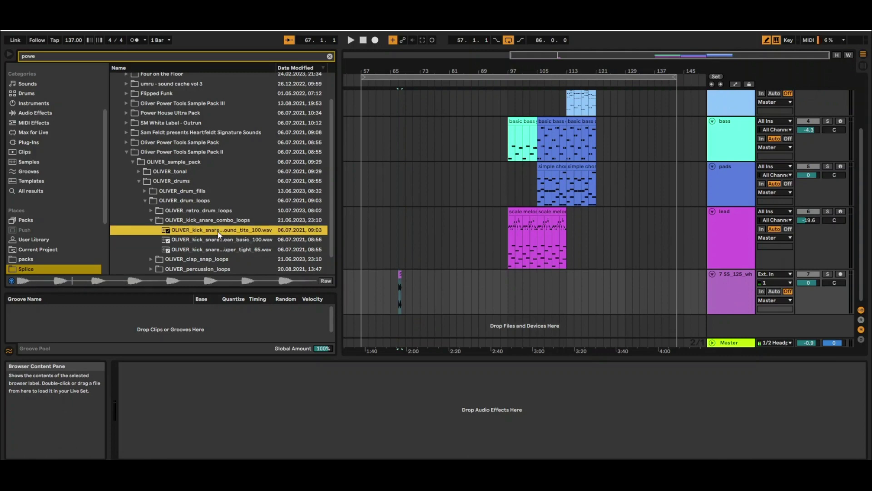
key(Down)
key(Down)
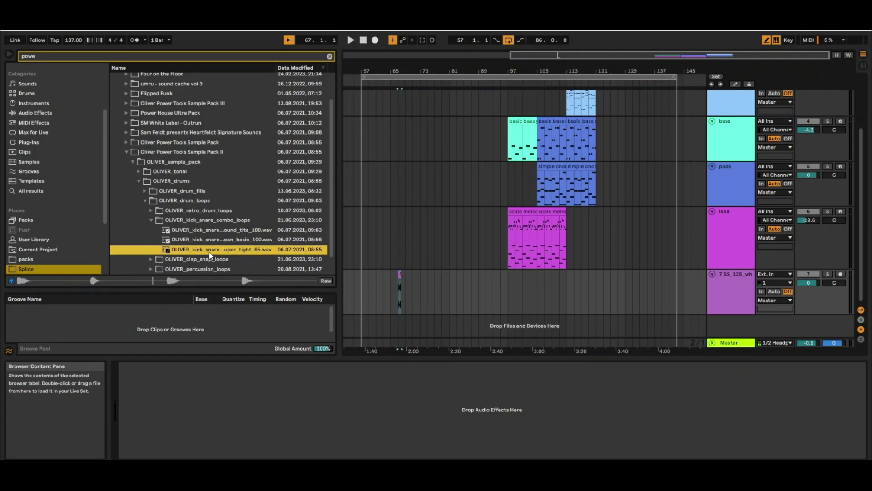
- Place the tight 65 combo loop on track 7 at bar 97 and extend it to bar 119
drag(211, 256, 510, 301)
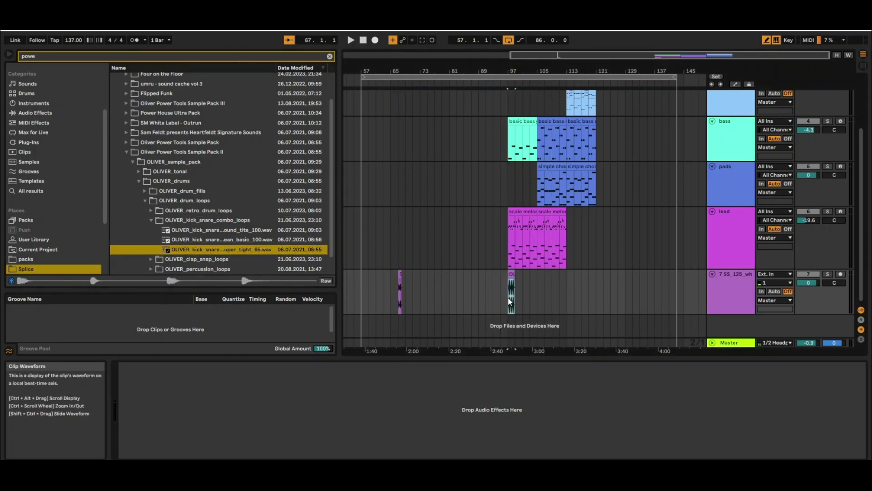
key(space)
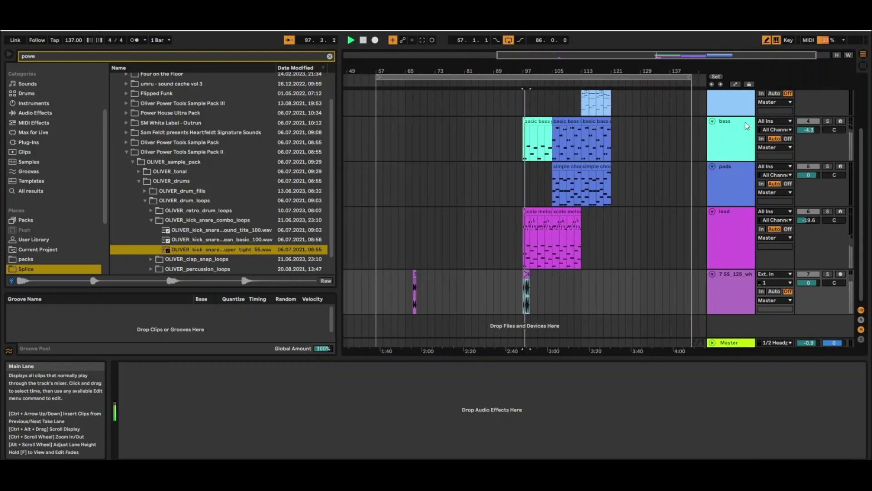
click(828, 274)
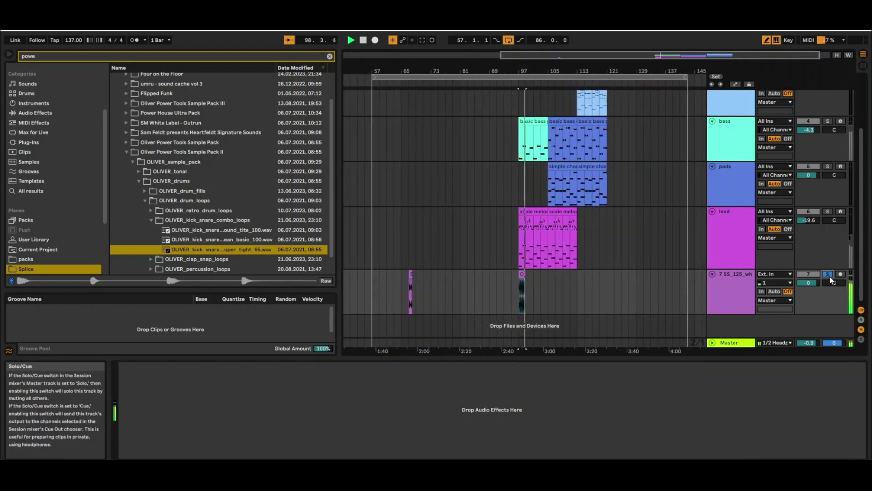
click(829, 274)
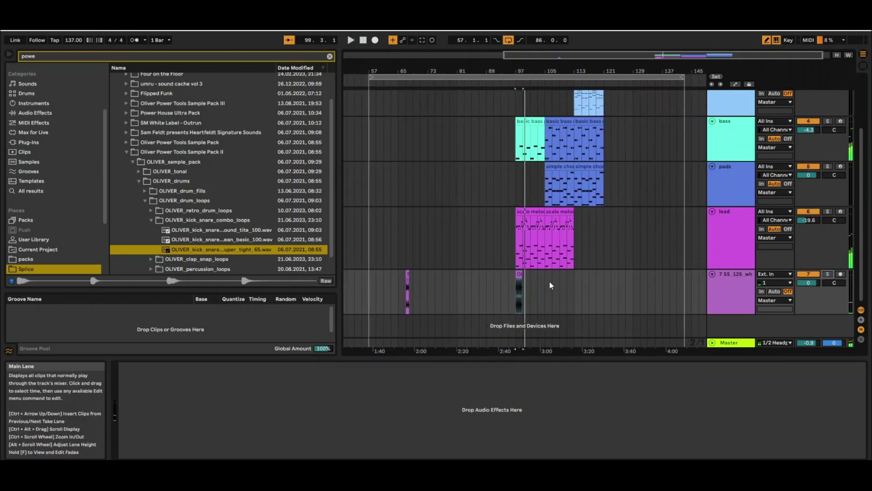
drag(523, 274, 604, 274)
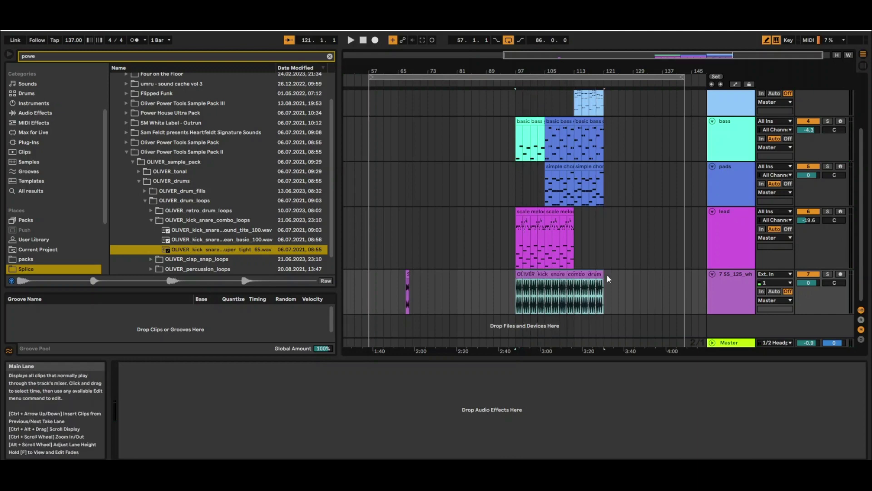
- Play from bar 97, fold the bass and pads tracks, and show the drum clip's details
key(space)
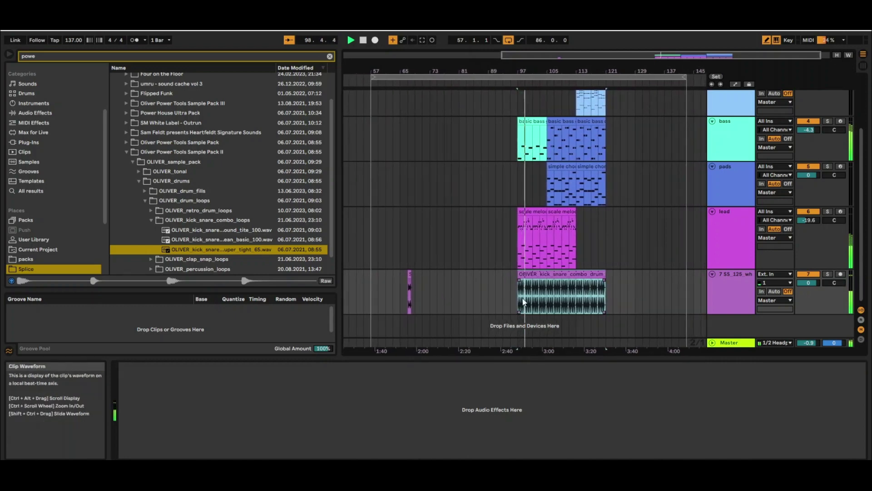
key(space)
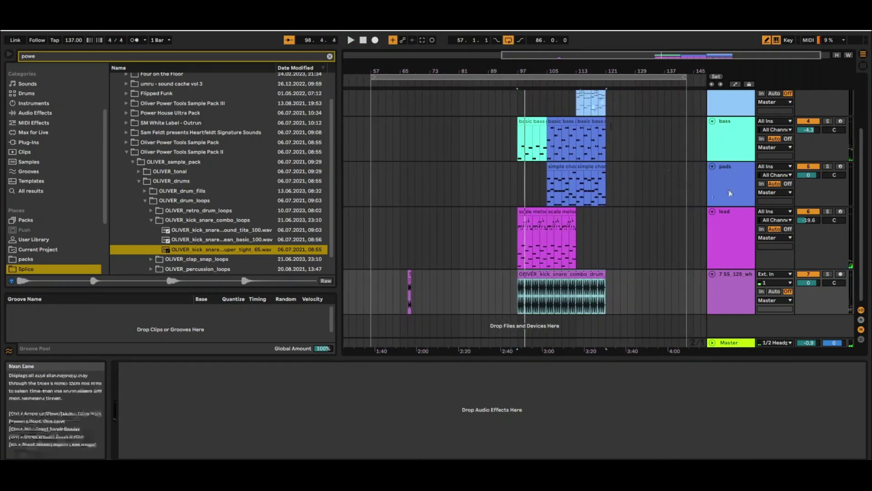
click(713, 121)
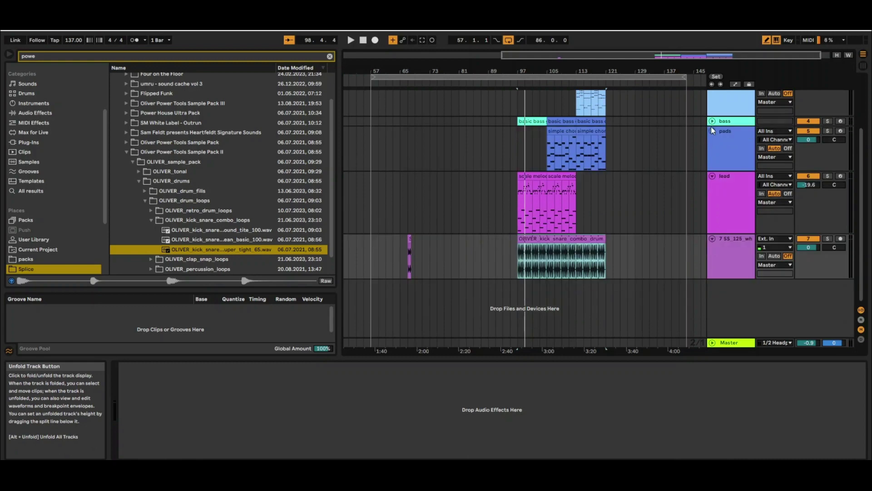
click(712, 132)
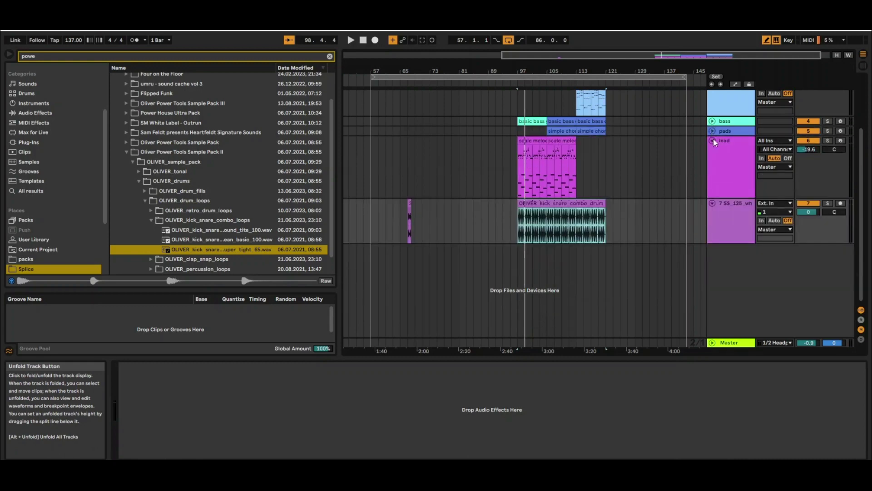
key(space)
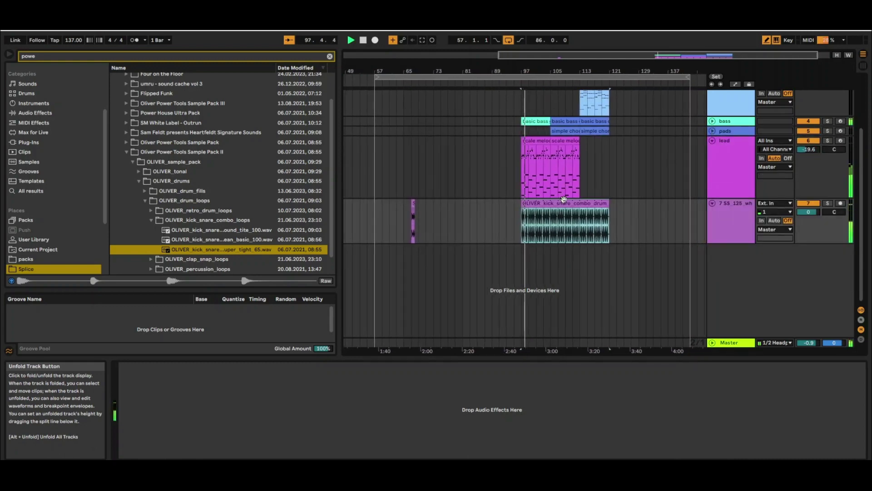
click(568, 223)
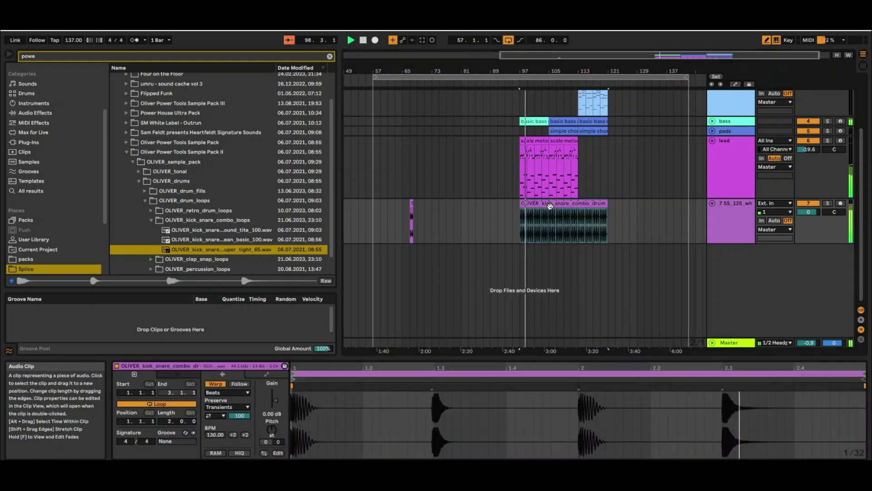
- Halve the drum loop's warp tempo from 130 to 65 BPM and zoom in on bars 95–102
click(233, 435)
key(space)
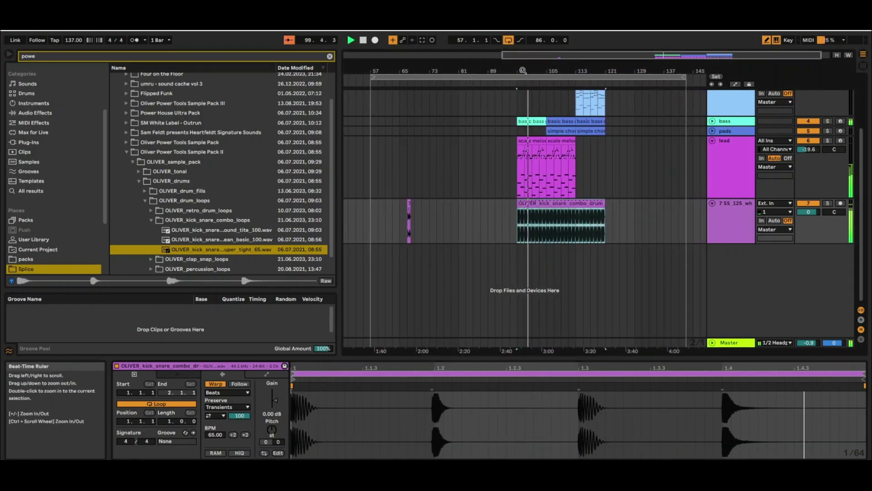
drag(523, 70, 473, 61)
key(space)
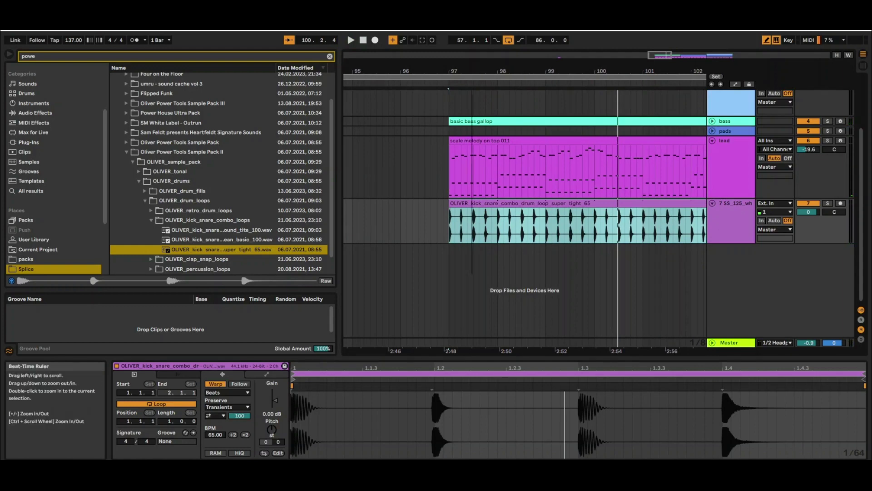
- Split a short slice off the drum clip at bar 97 with Ctrl+E and nudge it slightly later
click(456, 214)
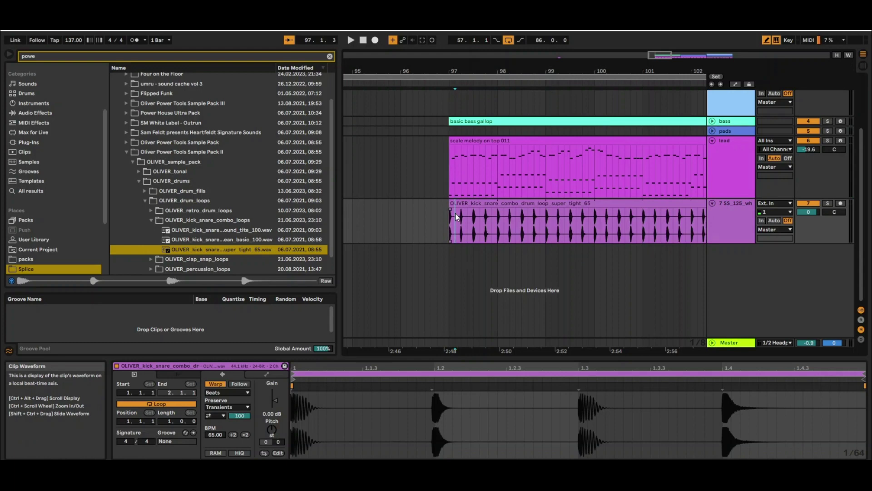
key(shift+Right)
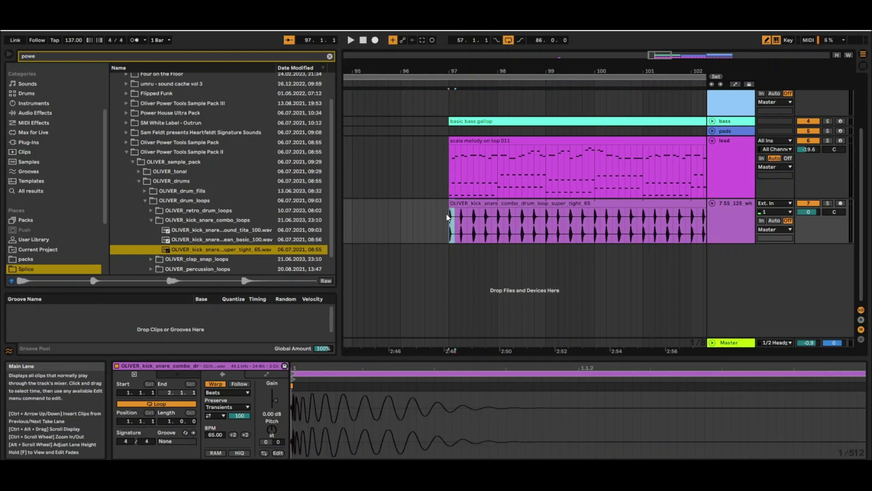
key(ctrl+e)
key(Right)
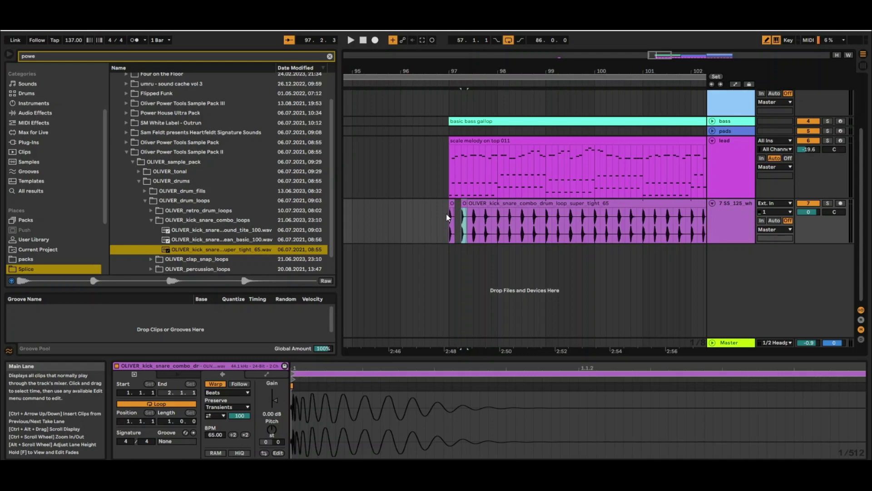
key(space)
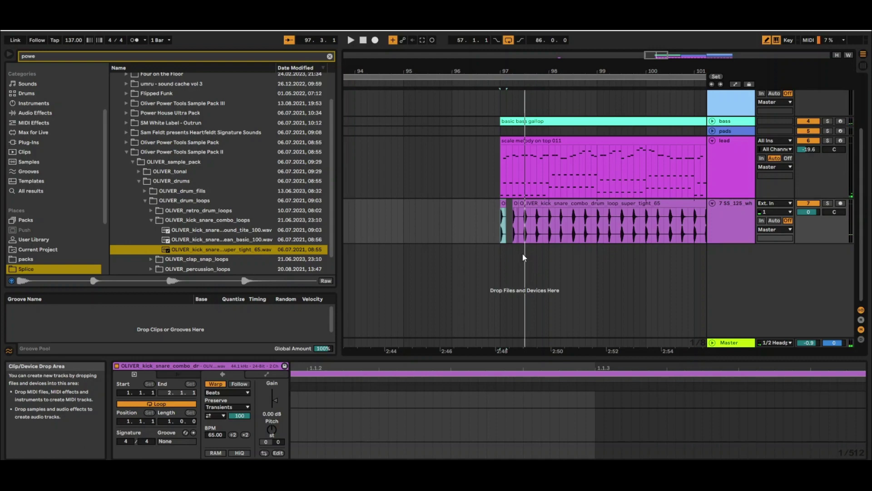
- Trim the main drum loop's start and duplicate the small drum slices at bar 97
drag(524, 206, 591, 206)
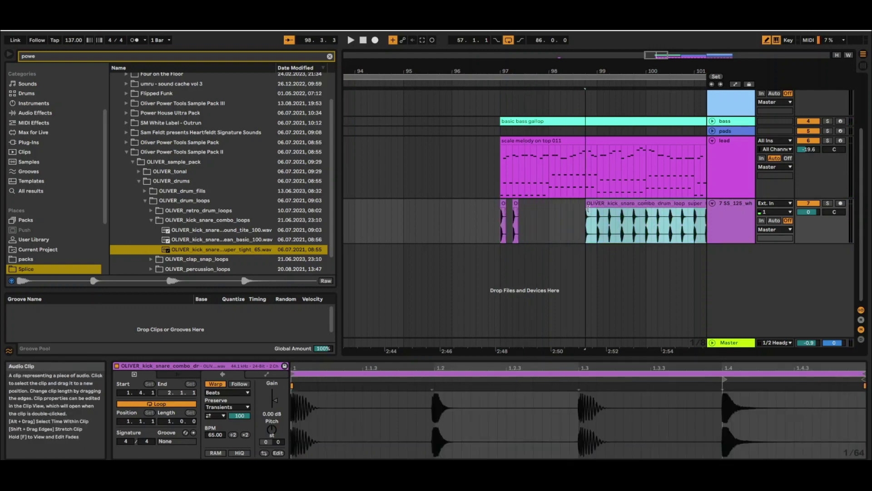
click(524, 233)
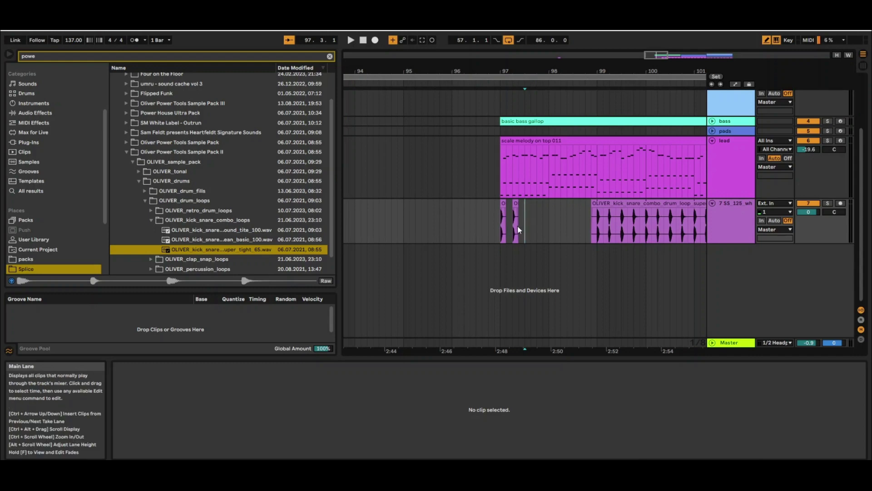
click(503, 226)
click(514, 224)
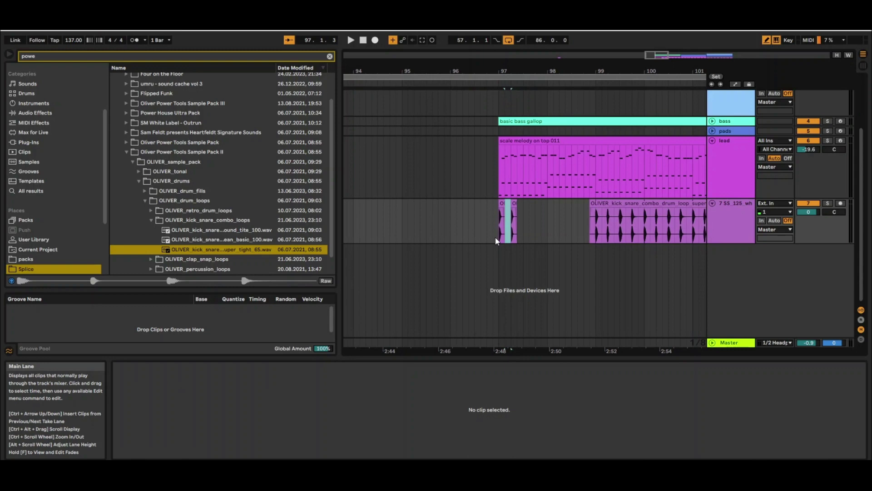
click(498, 238)
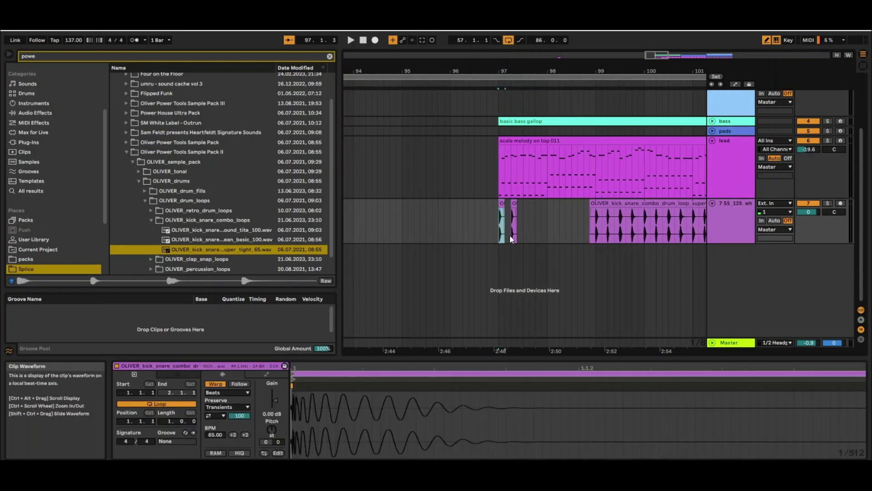
key(ctrl+d)
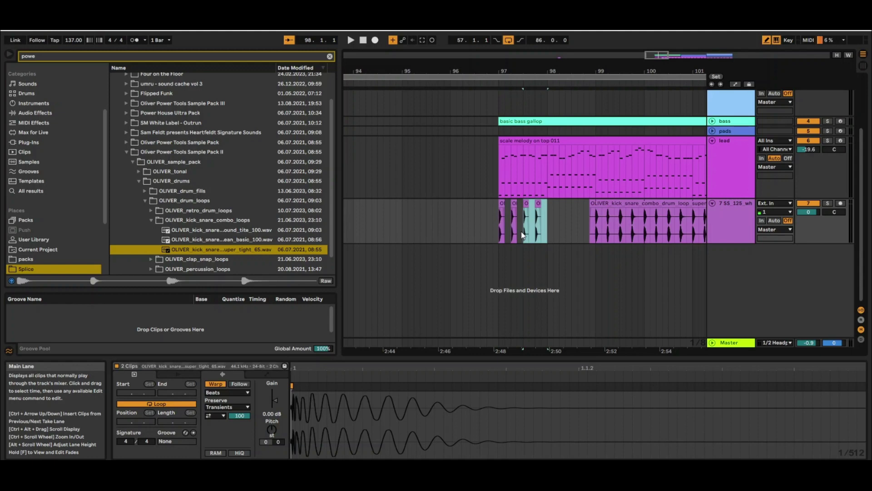
- Consolidate the four drum slices into one 137-BPM clip and turn on its Loop
click(545, 230)
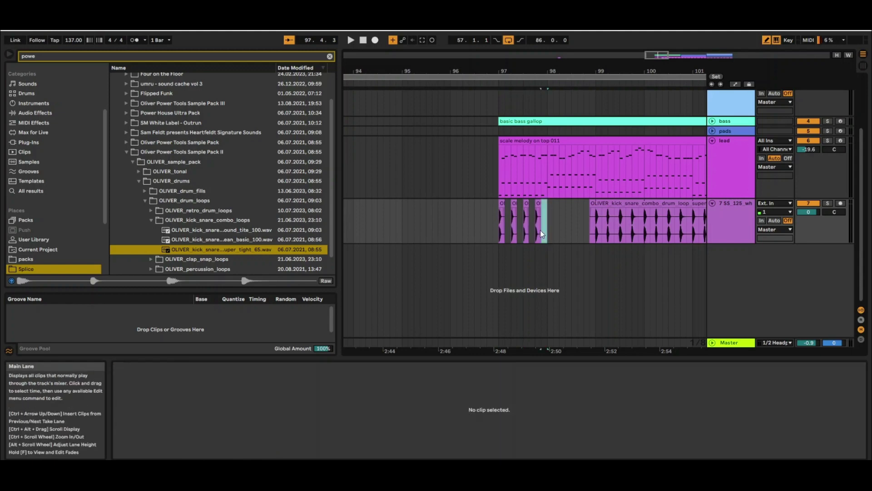
drag(540, 232, 500, 232)
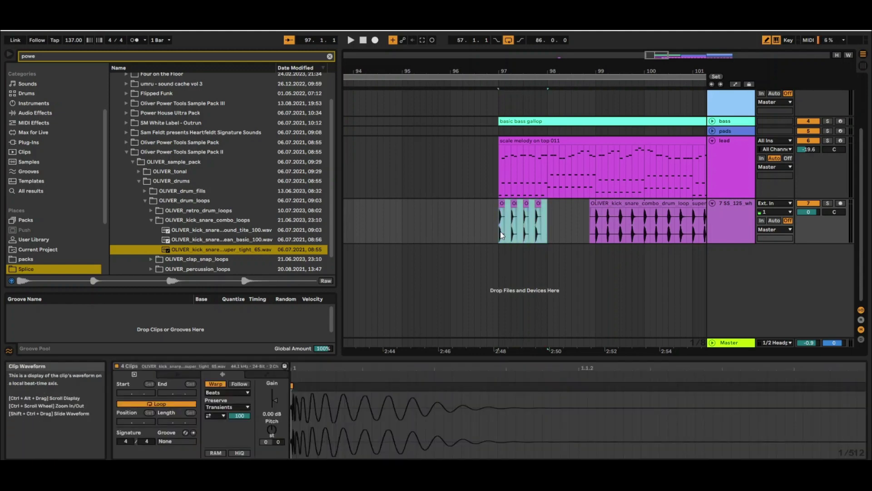
key(ctrl+j)
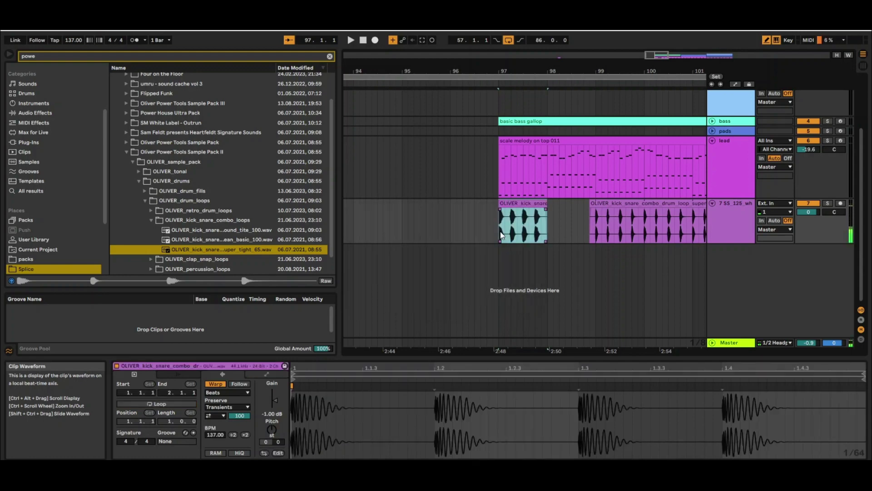
click(183, 404)
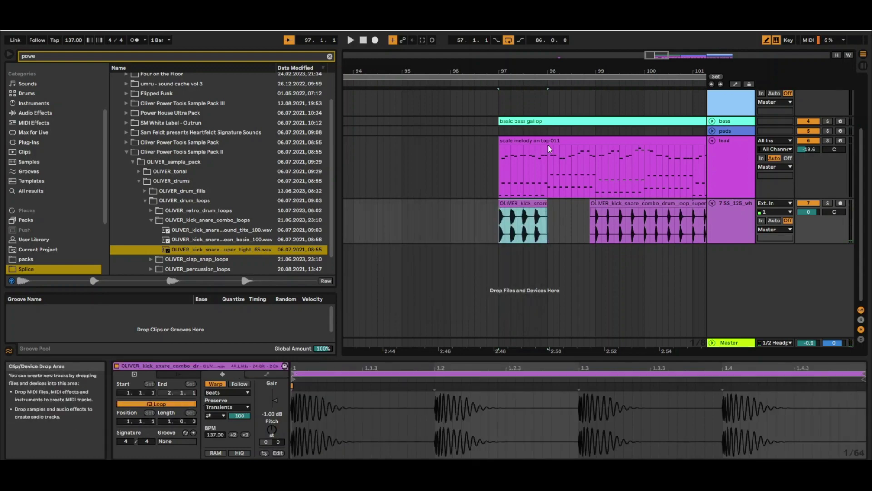
key(minus)
key(minus)
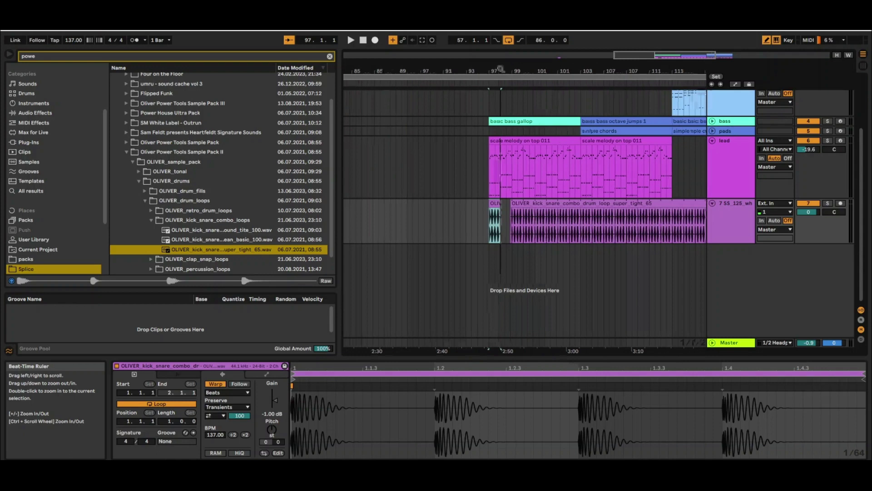
- Stretch the looped drum clip on track 7 from bar 97 to bar 129 and play it
drag(501, 208, 679, 209)
key(minus)
key(minus)
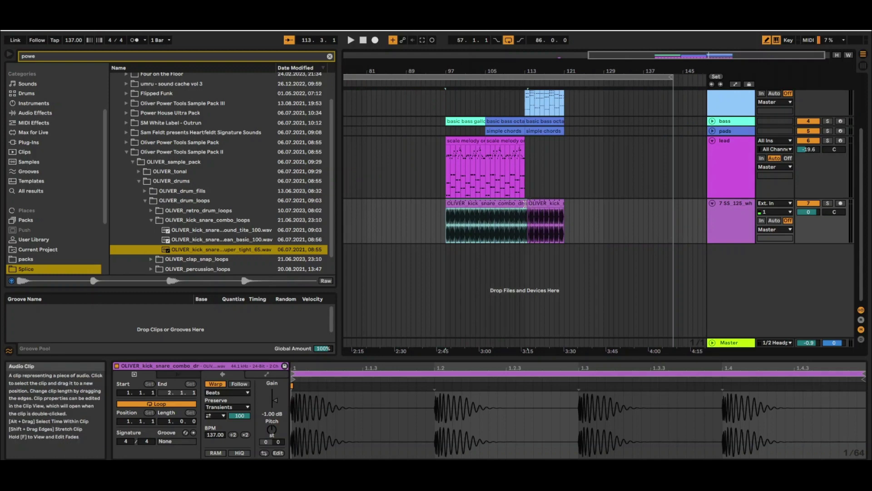
drag(574, 204, 604, 204)
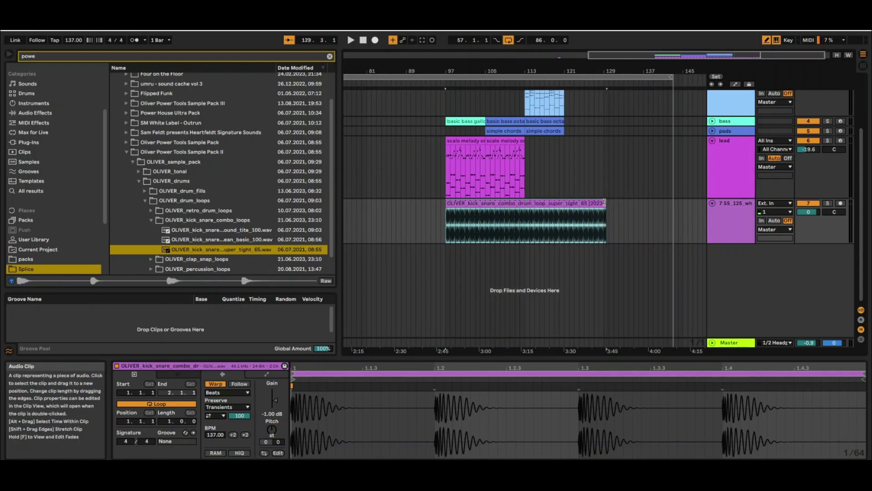
drag(496, 73, 495, 62)
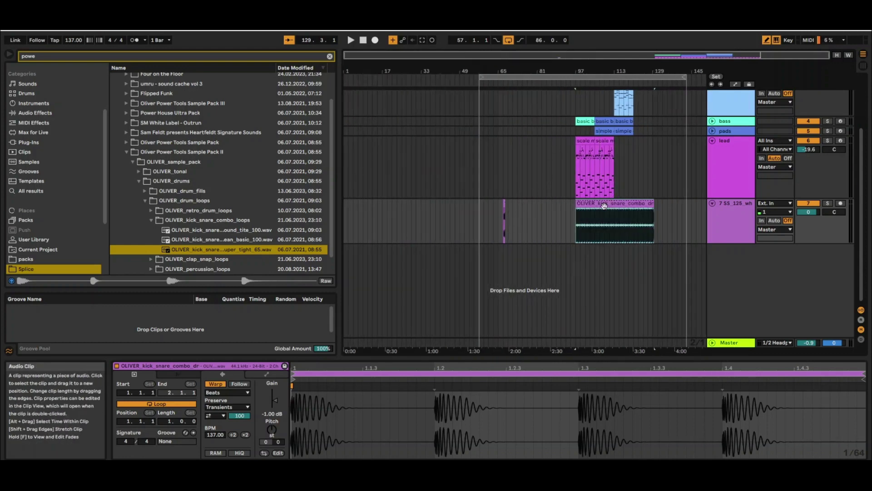
key(space)
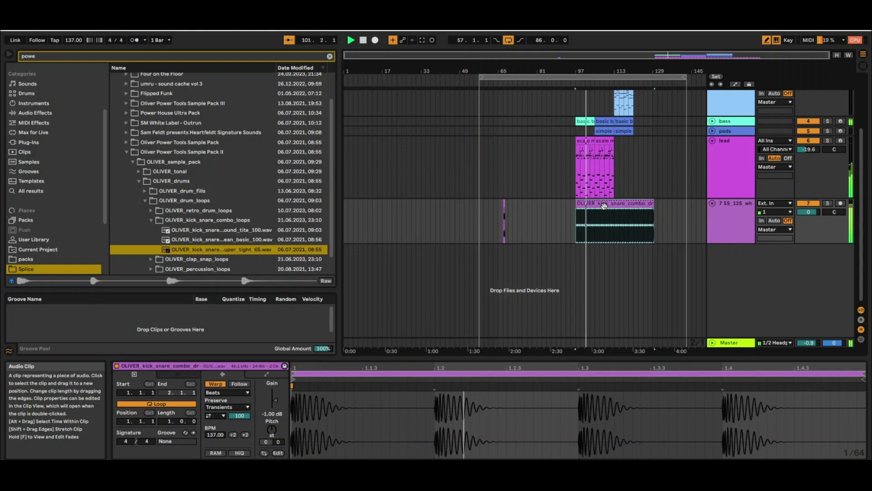
- Place the SS_125 no-kick drum loop on new track 8 at bar 101, extended to bar 121
click(503, 203)
drag(588, 248, 591, 246)
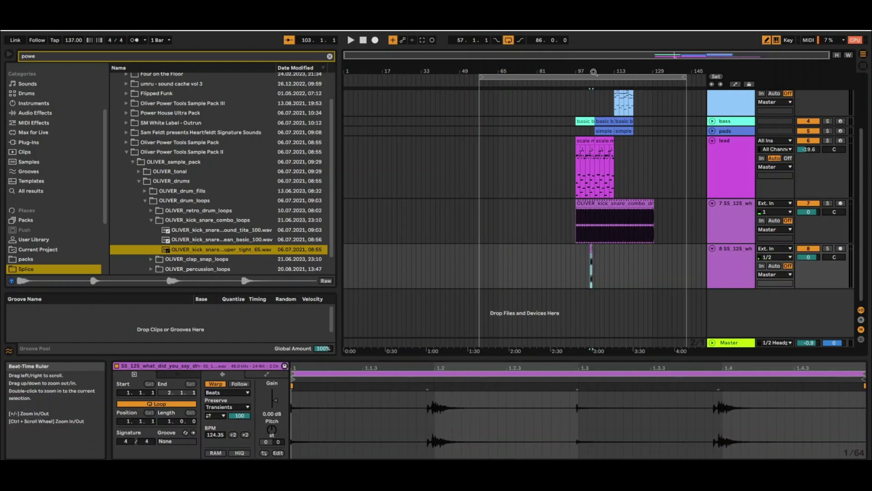
drag(536, 71, 470, 72)
key(space)
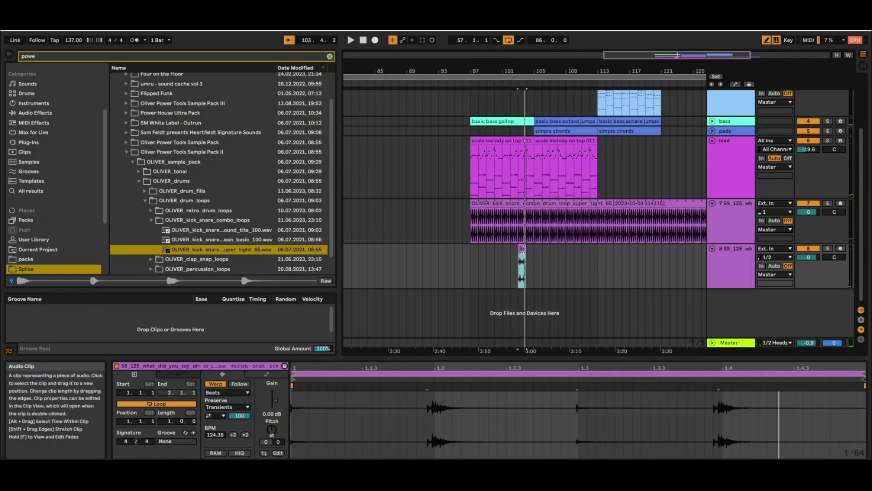
drag(523, 249, 689, 248)
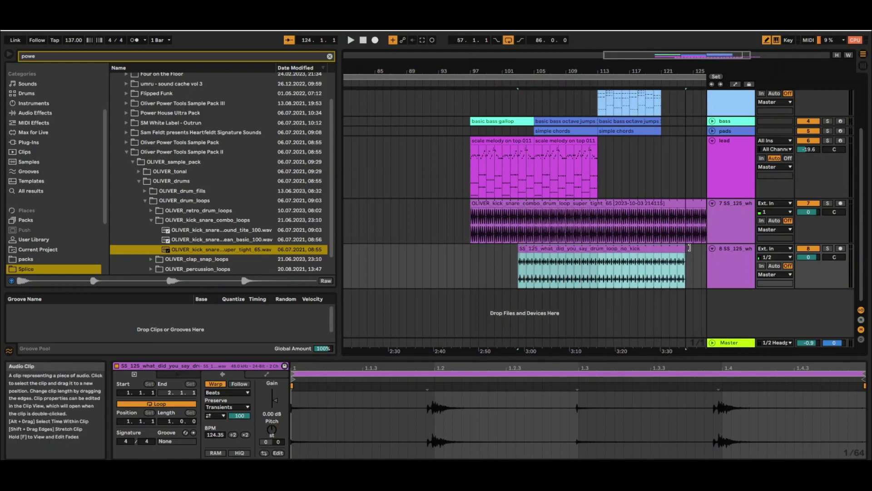
click(557, 223)
key(space)
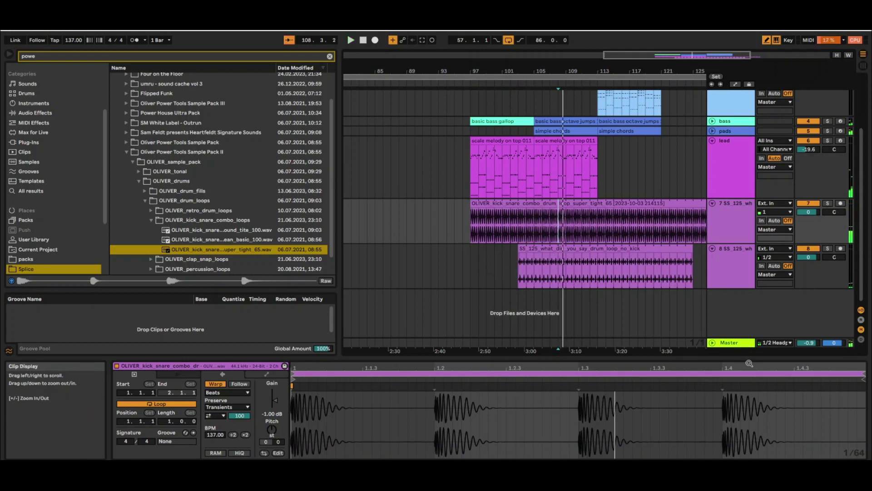
- Remove all effect devices from the Master track
click(730, 343)
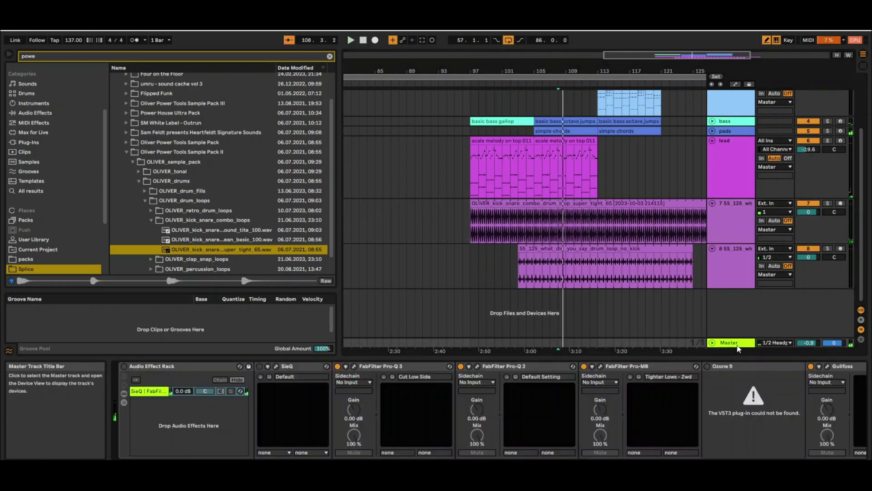
click(208, 367)
key(Delete)
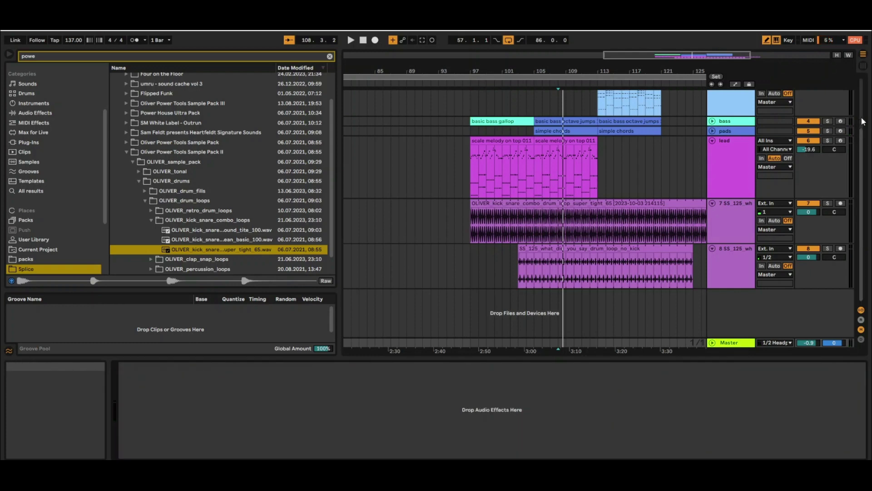
- Delete the Keyzone and TranceEngine tracks, then play the arrangement from bar 97
scroll(726, 105, up, 3)
click(726, 105)
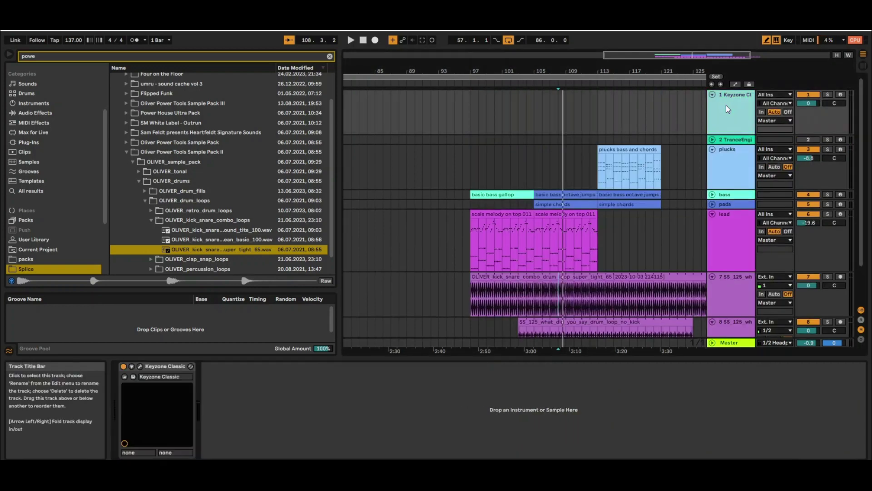
key(Delete)
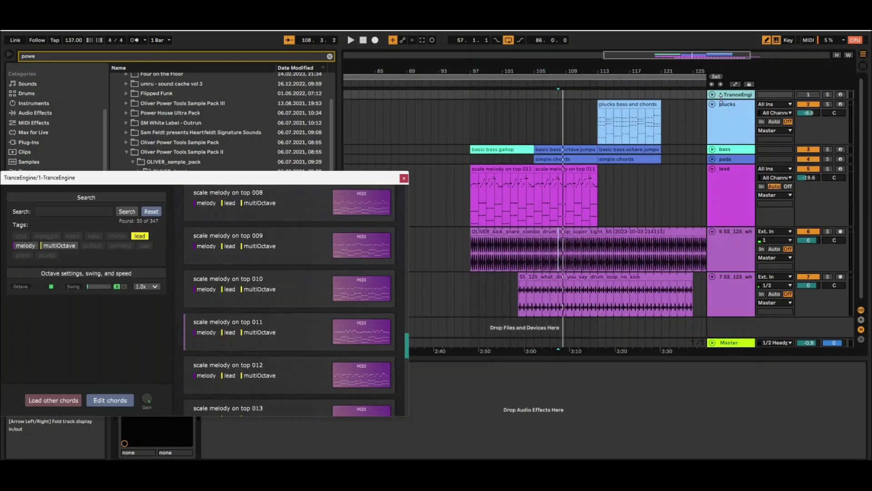
click(404, 179)
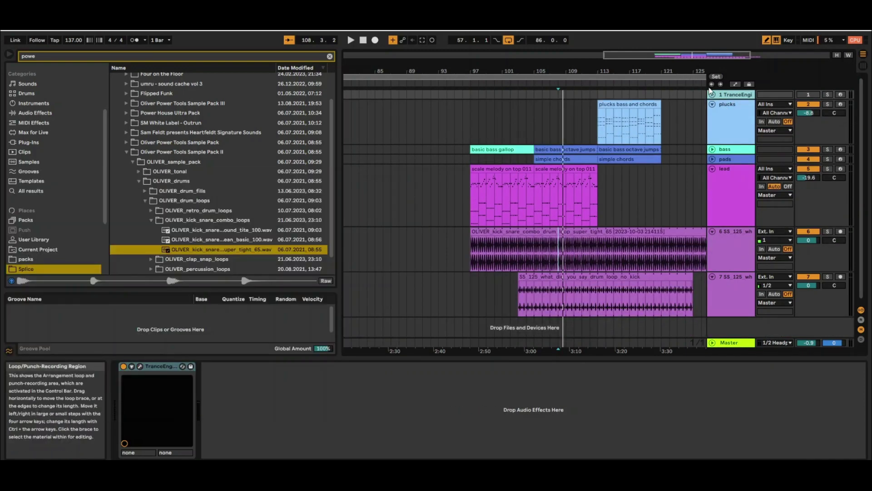
key(Delete)
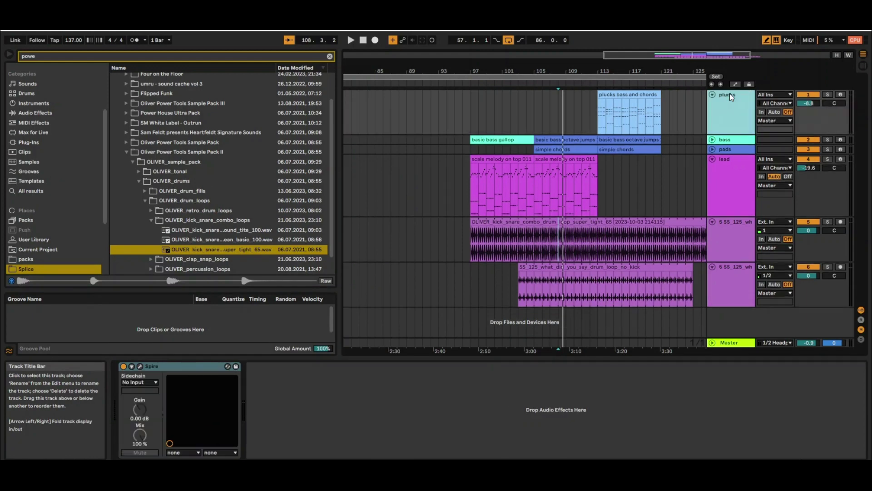
click(514, 142)
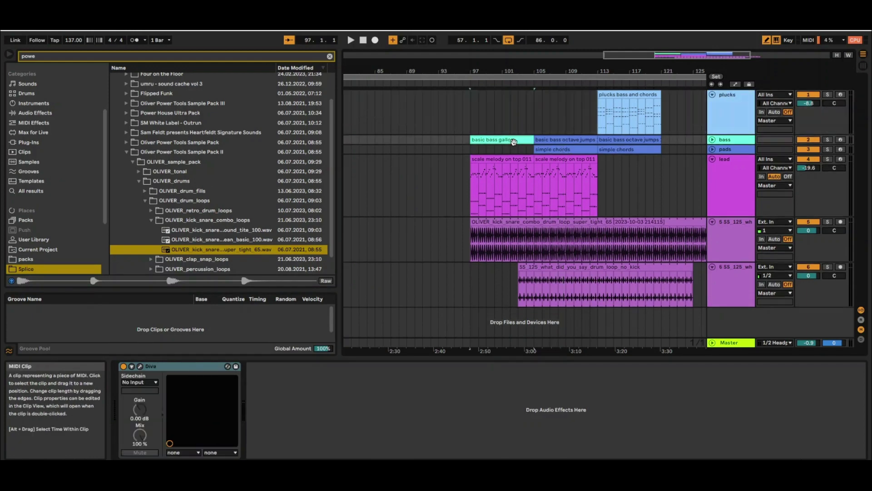
key(space)
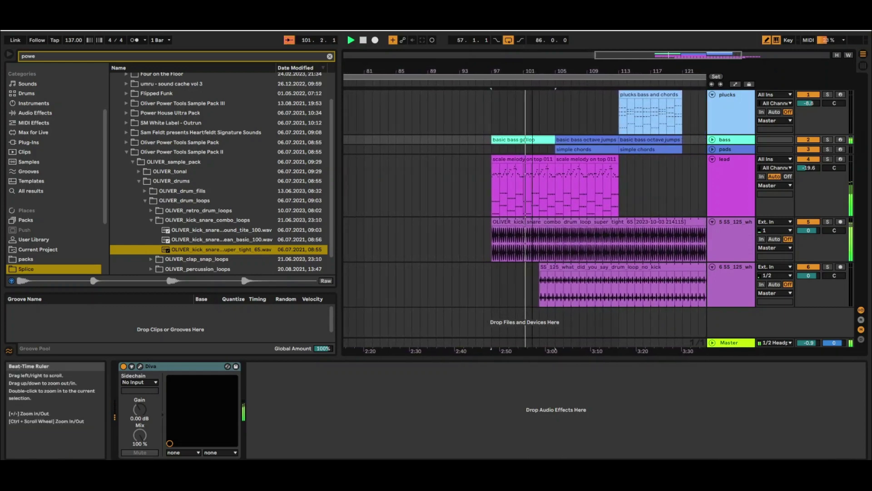
drag(533, 69, 486, 69)
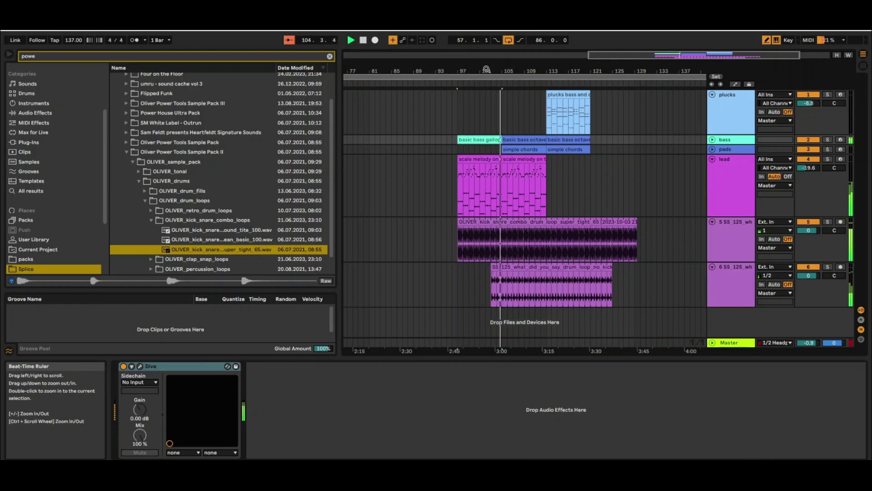
- Lower the pads track volume to -7.9 dB and search plug-ins for 'kic'
click(712, 149)
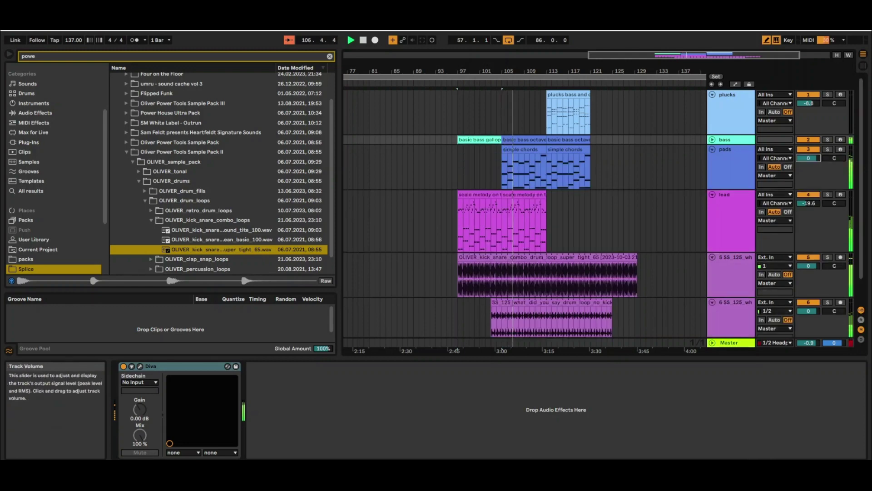
drag(808, 158, 808, 171)
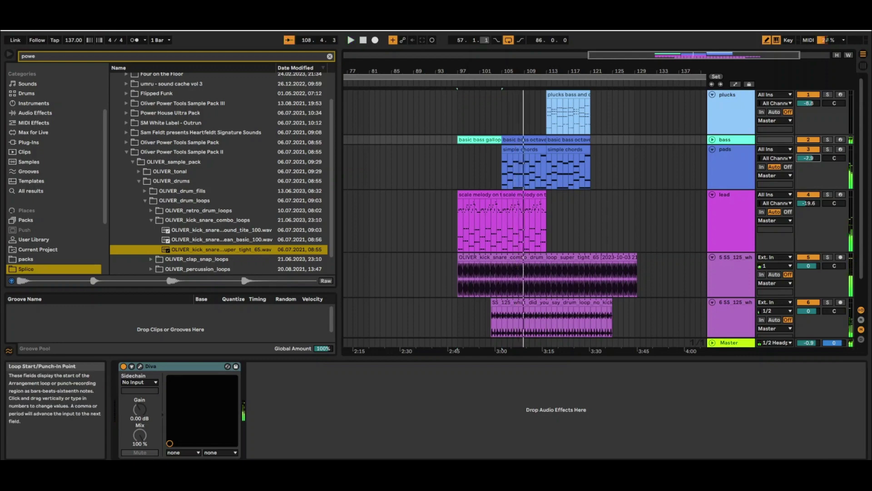
text(kic)
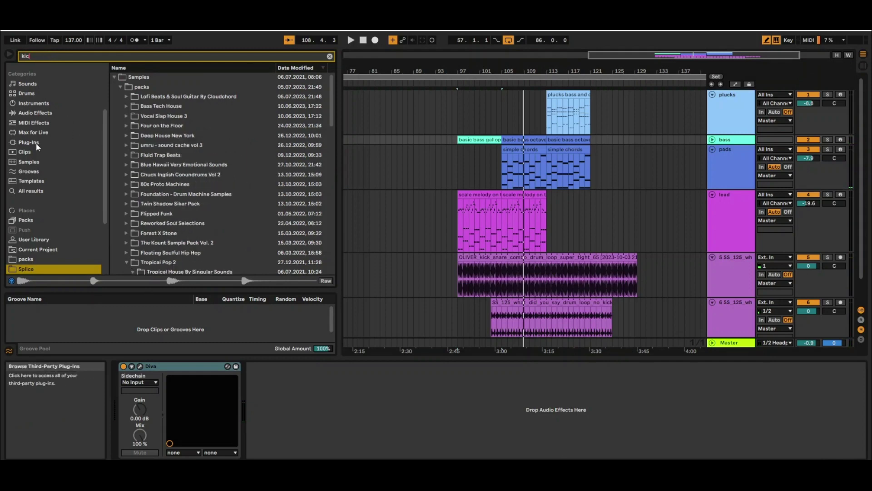
click(37, 144)
- Add Kickstart 2 from the Nicky Romero folder to the pads track and copy the device
click(121, 89)
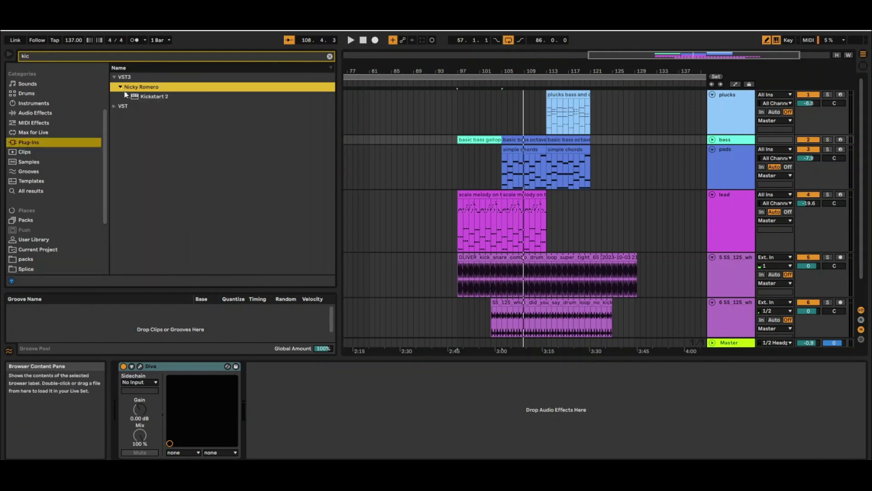
drag(137, 100, 211, 96)
drag(510, 154, 510, 156)
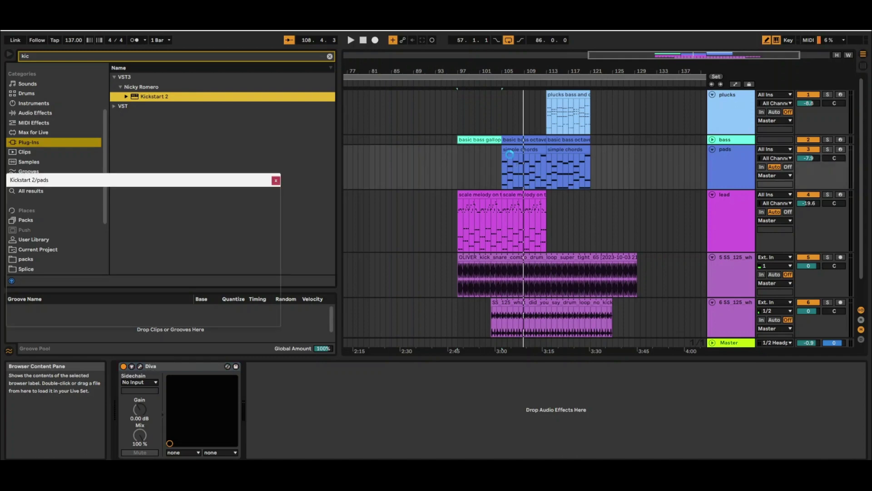
click(275, 181)
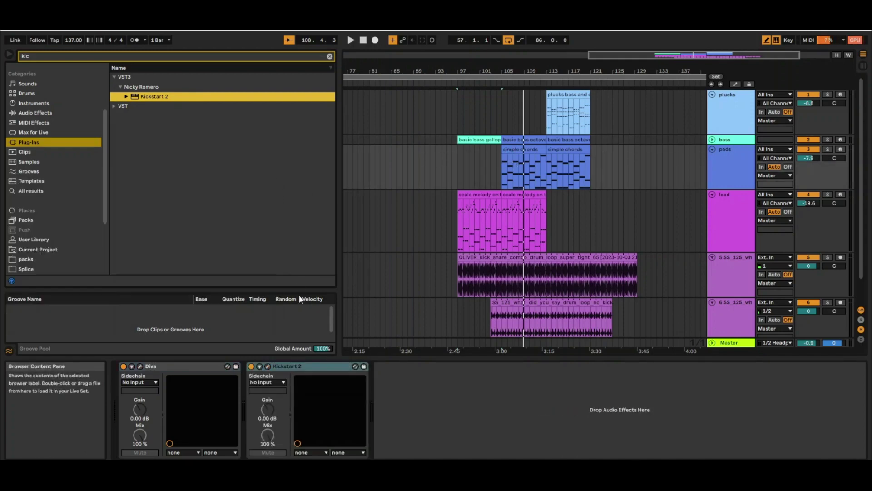
right_click(297, 366)
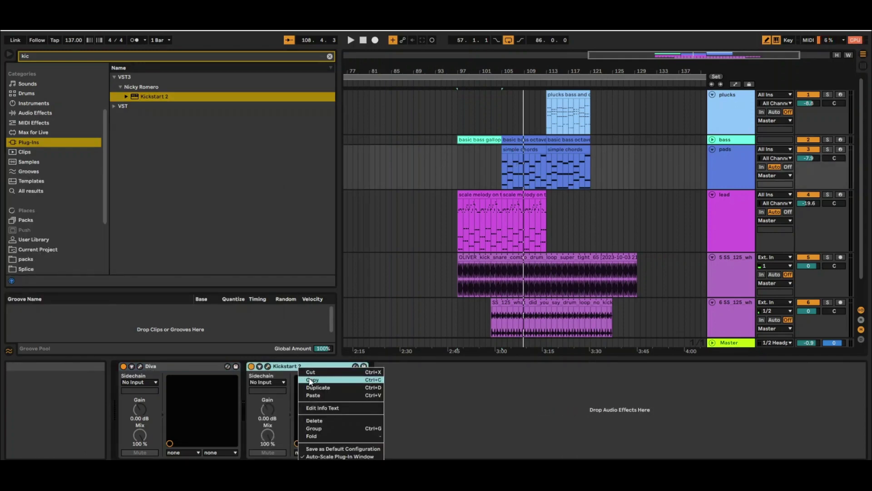
click(311, 379)
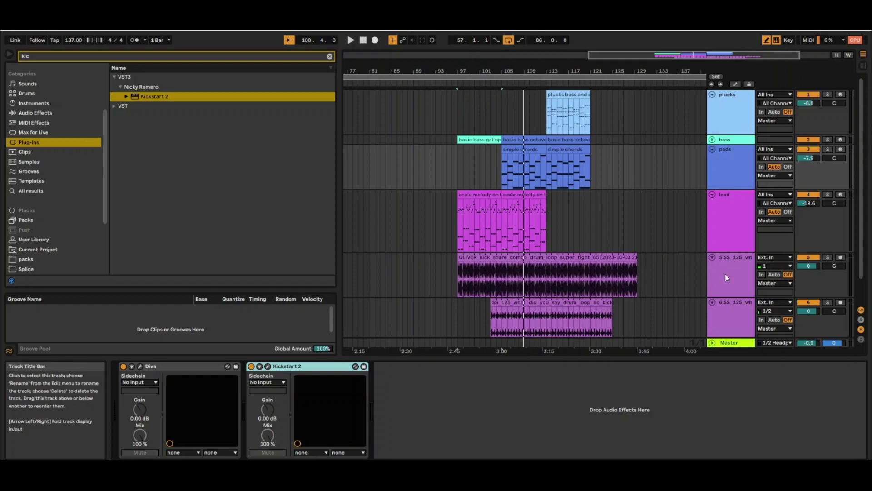
- Paste Kickstart 2 after the synths on the plucks, bass and lead tracks
click(725, 117)
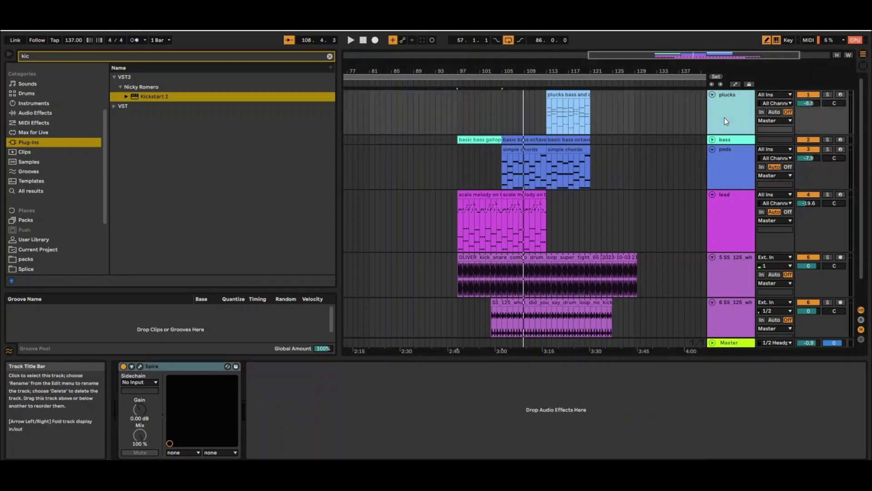
right_click(725, 117)
click(687, 364)
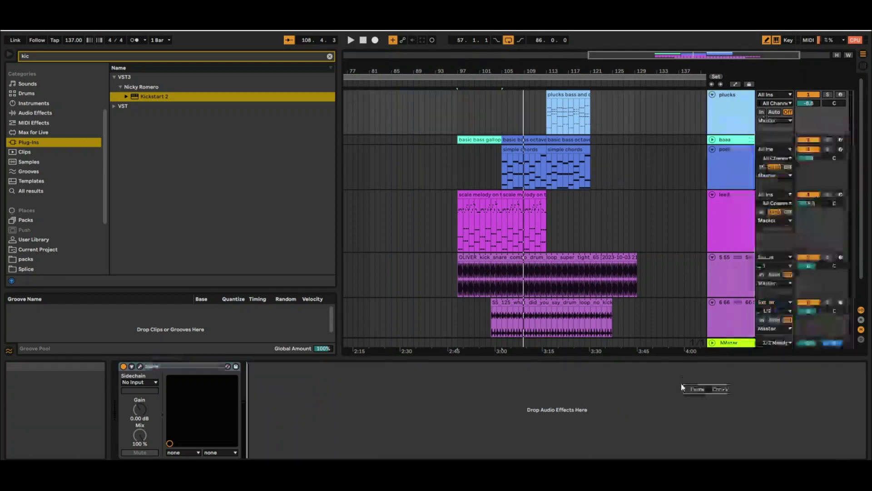
key(ctrl+v)
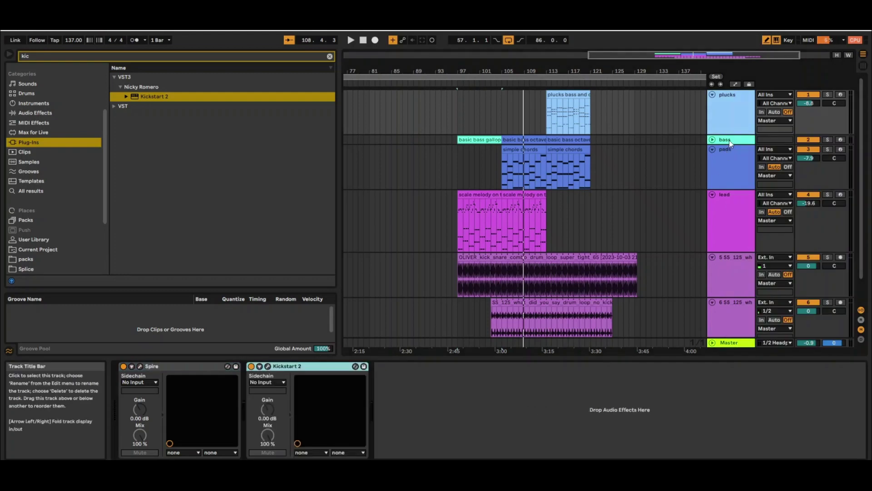
click(729, 141)
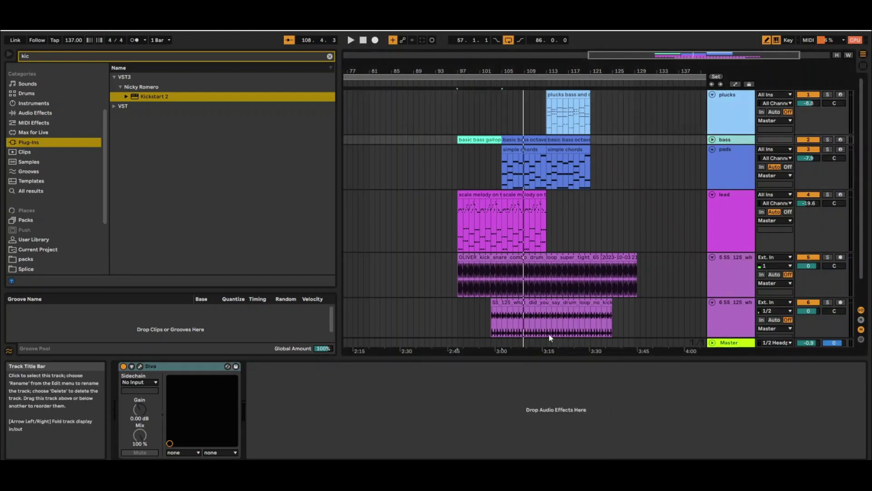
click(465, 404)
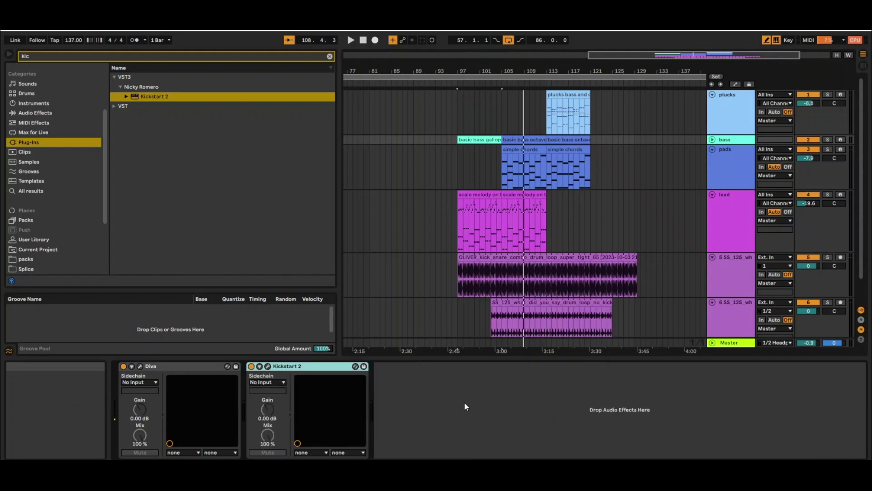
click(713, 203)
right_click(361, 425)
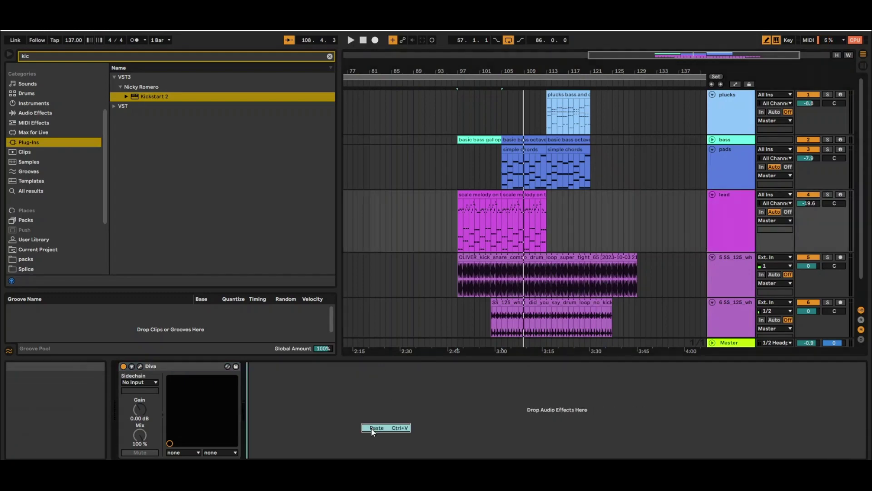
click(372, 429)
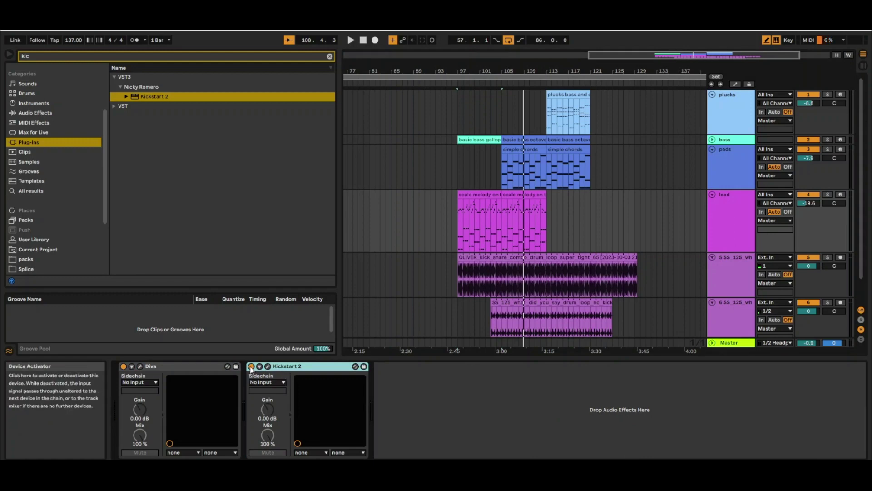
click(469, 193)
- Compare Kickstart 2 on and off, drop pads volume to -10.5 dB, and unfold bass
key(space)
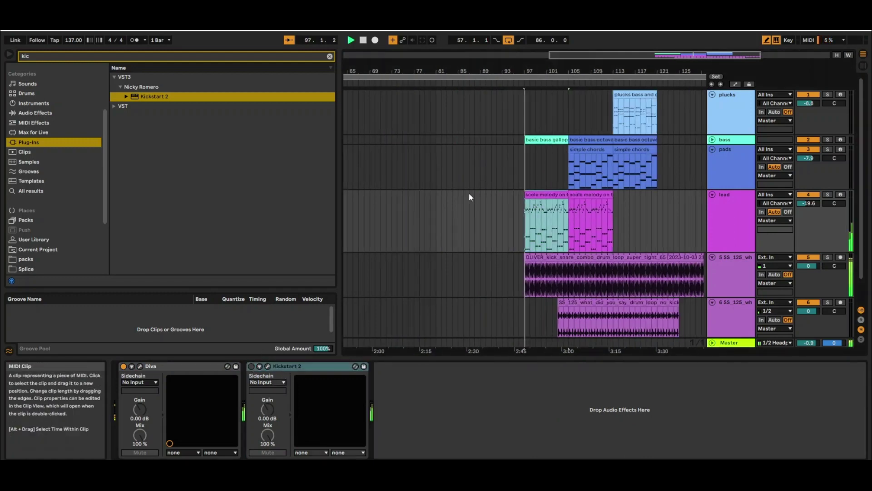
click(252, 367)
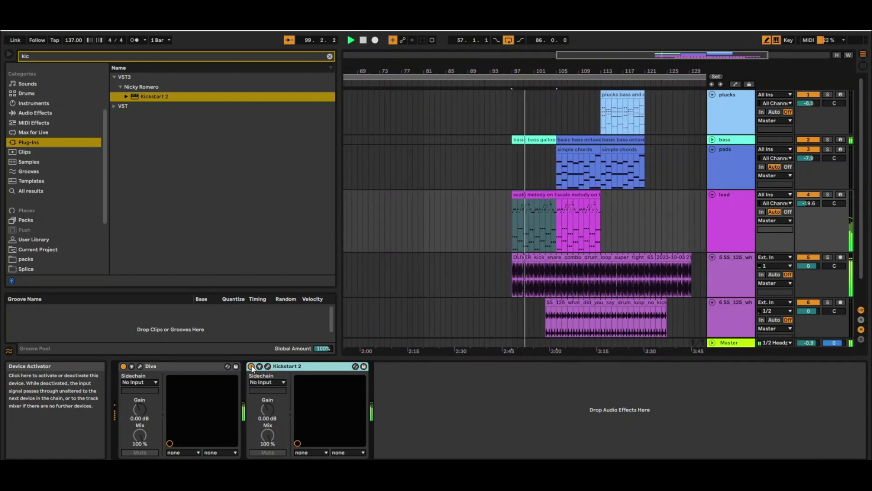
click(252, 366)
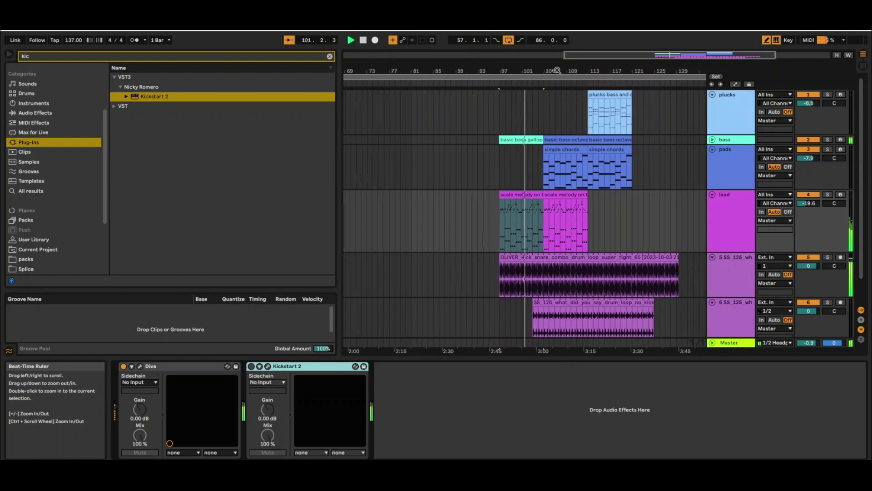
drag(558, 71, 557, 89)
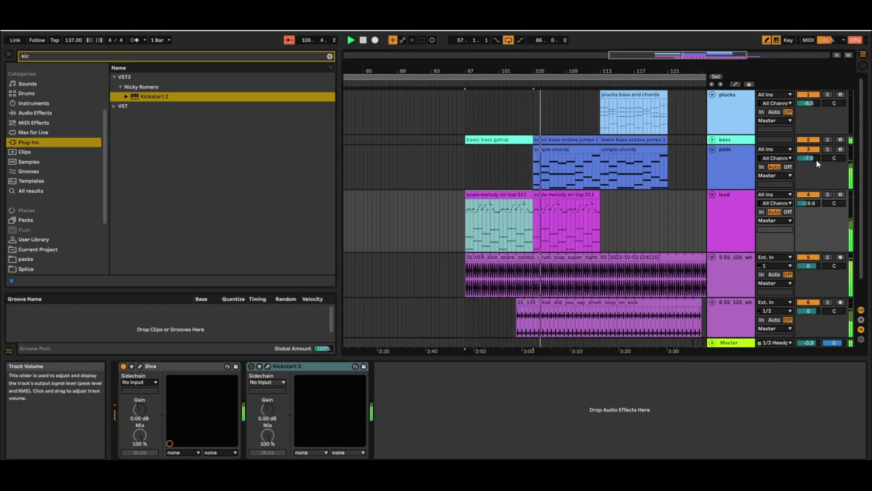
drag(816, 159, 817, 171)
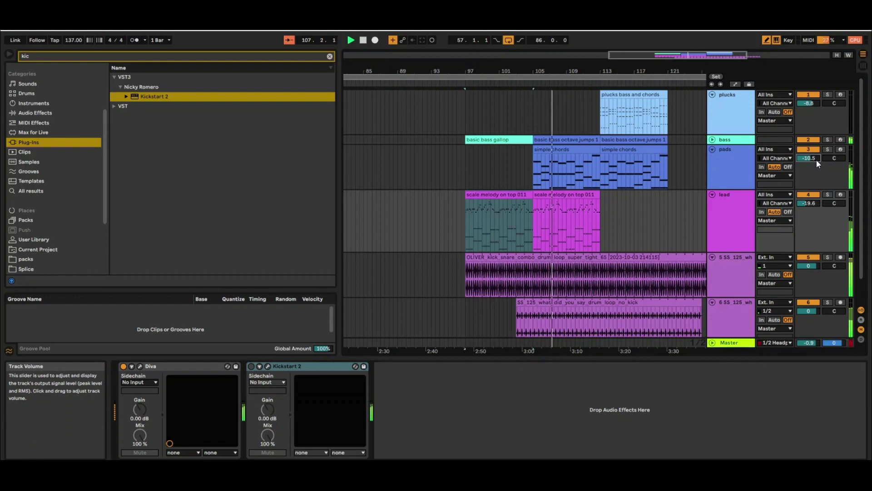
click(713, 140)
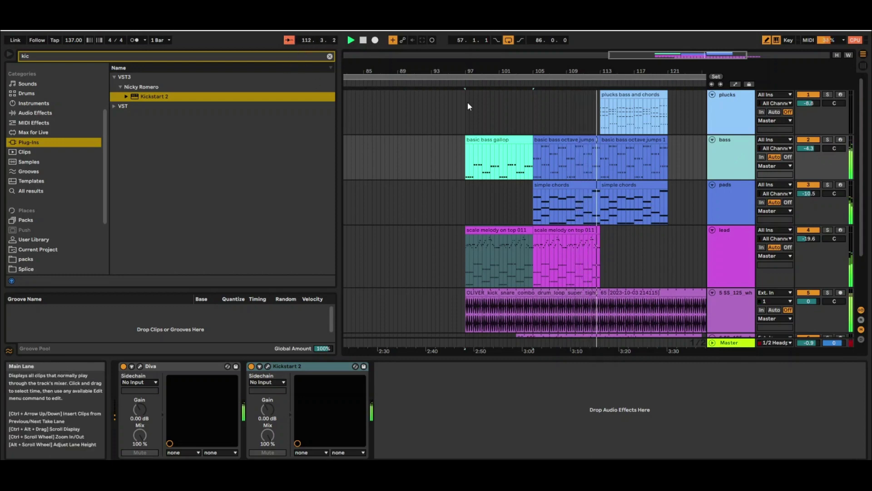
- In Automation Mode, set the plucks volume to -8.8 dB and pan it to 8R
key(a)
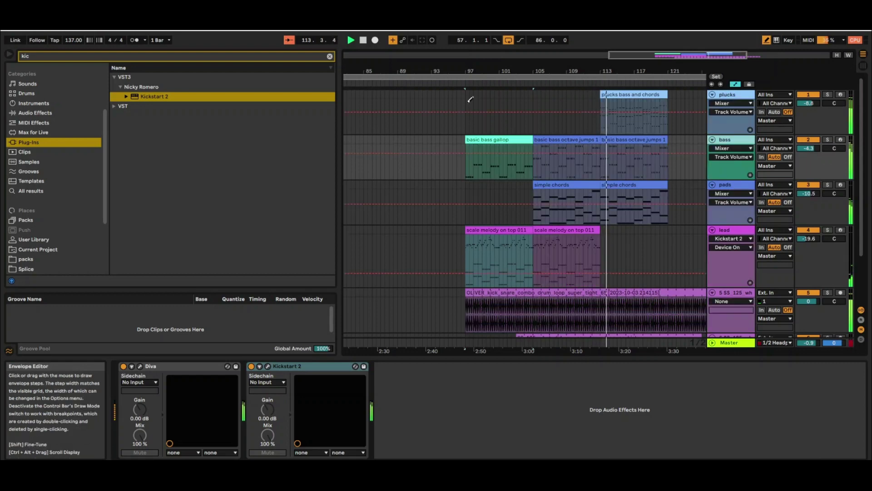
drag(809, 103, 809, 120)
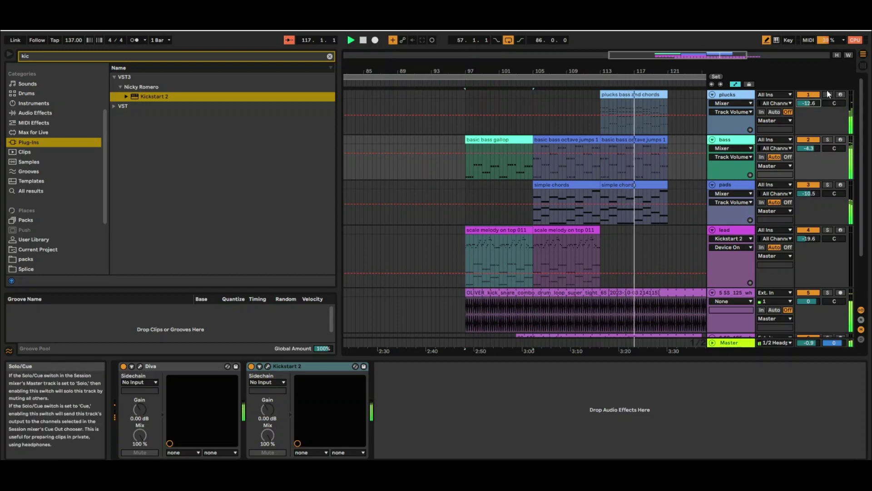
drag(834, 104, 809, 96)
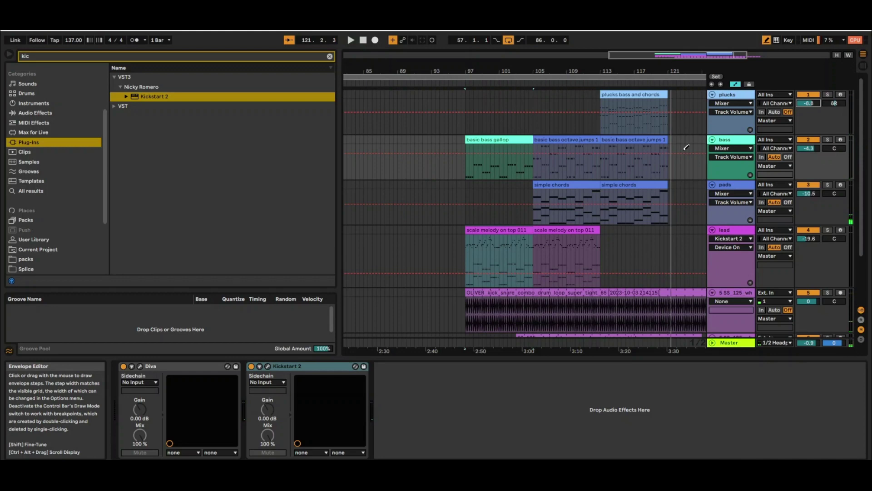
key(b)
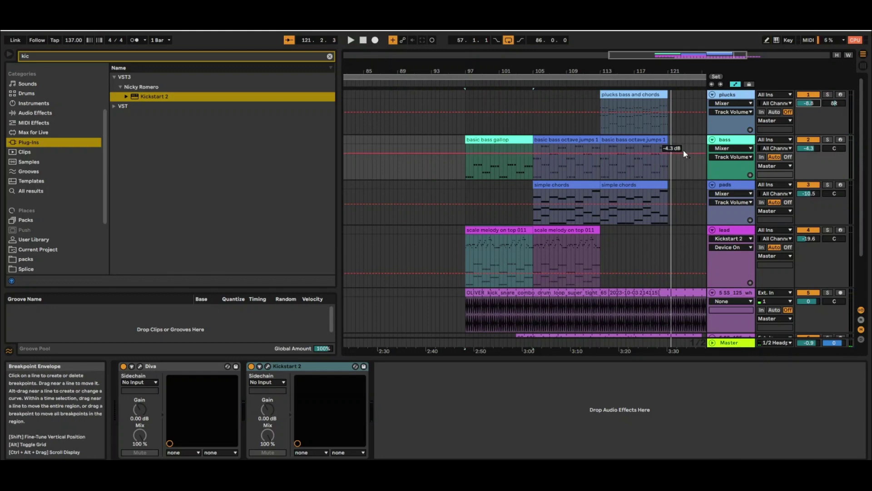
key(a)
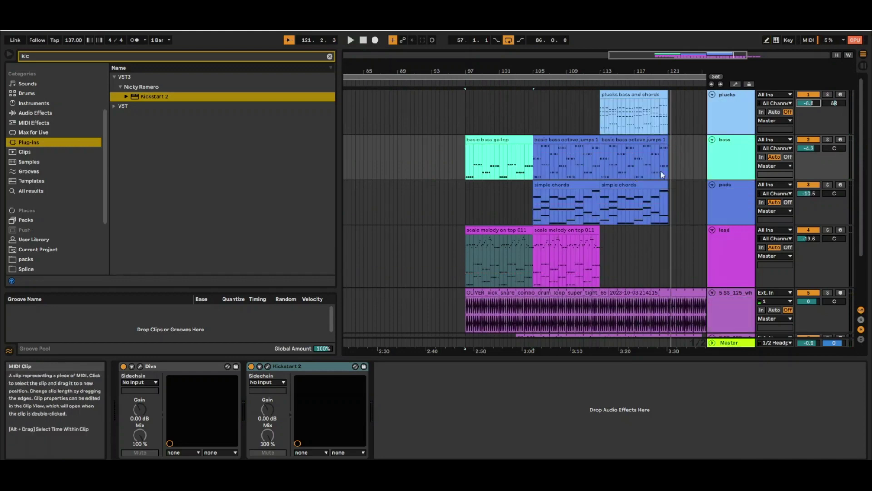
key(a)
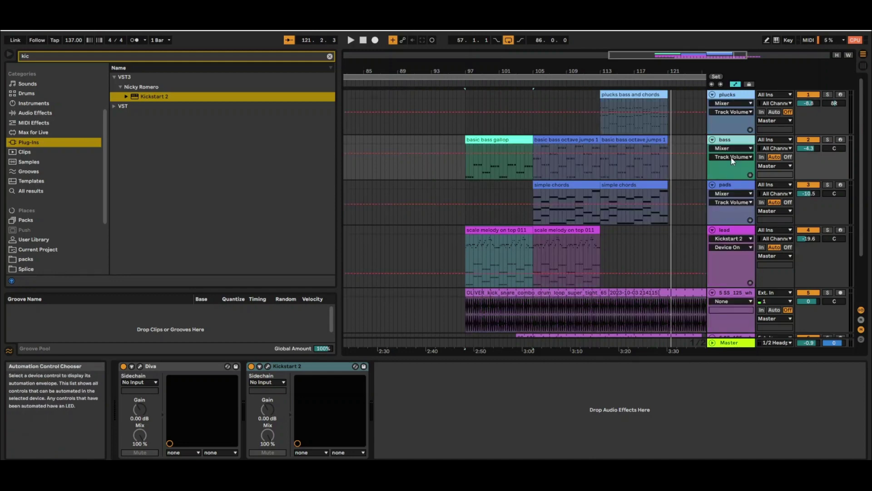
- Ramp the bass track's Diva filter Frequency automation upward from 54 toward bar 121
click(141, 366)
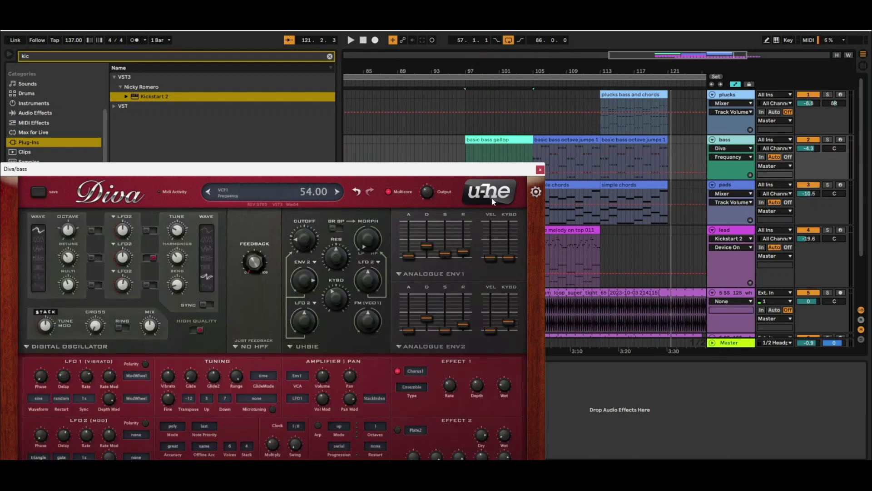
click(539, 169)
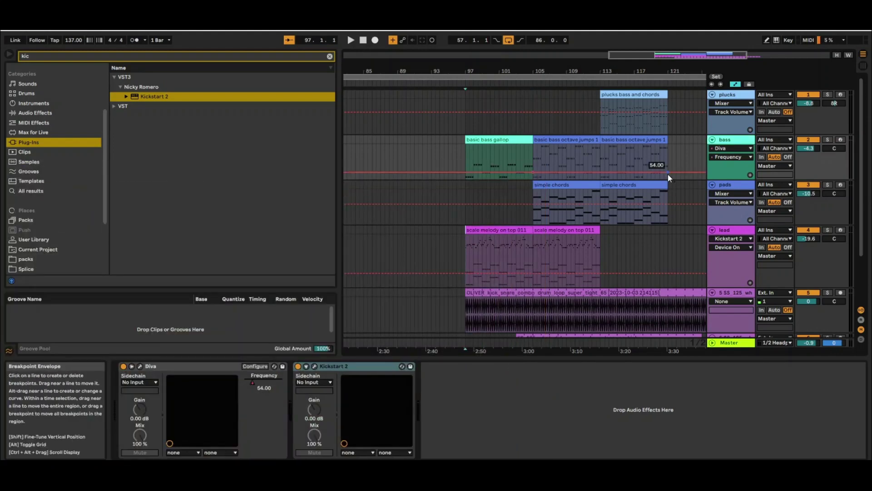
drag(668, 173, 668, 164)
- Fold the lead track and both drum-loop tracks to single rows
click(712, 230)
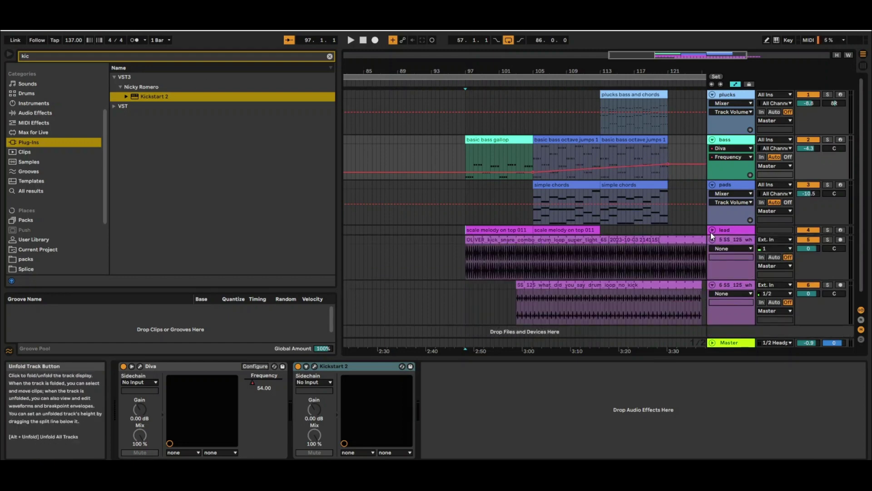
click(712, 239)
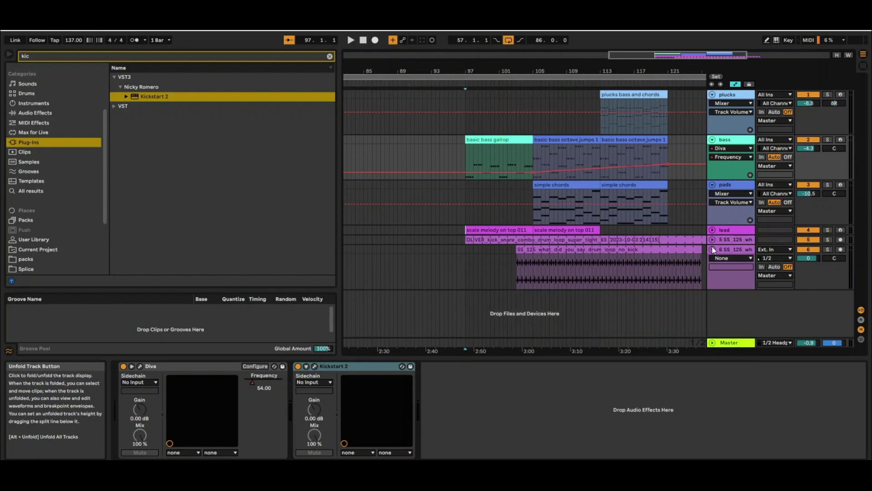
click(712, 250)
right_click(728, 292)
click(677, 284)
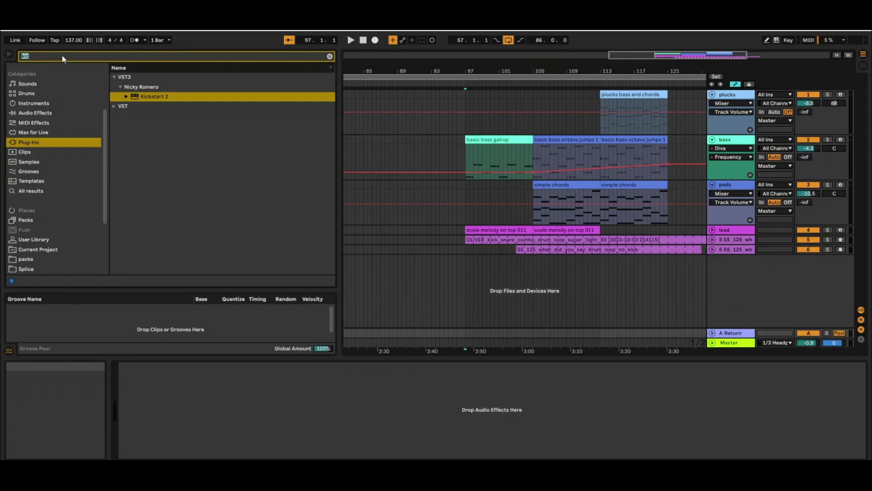
- Create a return track with the Hybrid Reverb 'Echo Streets' preset from an 'ech' search
text(ech)
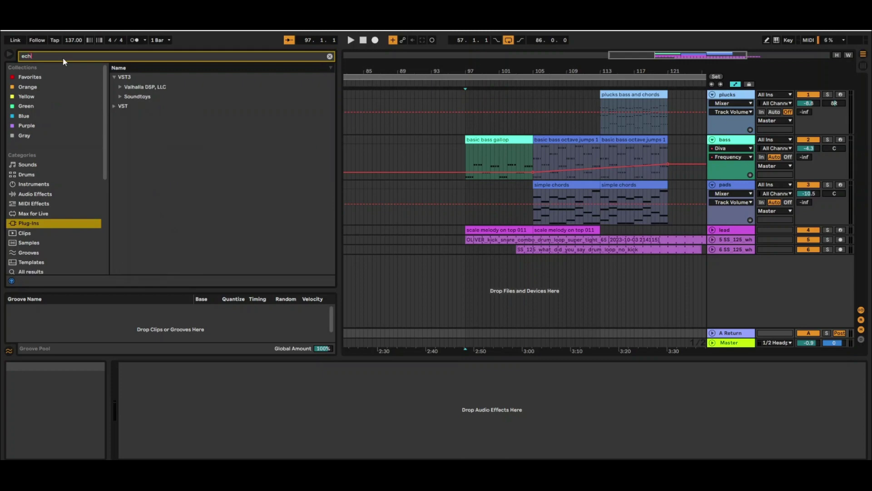
click(34, 194)
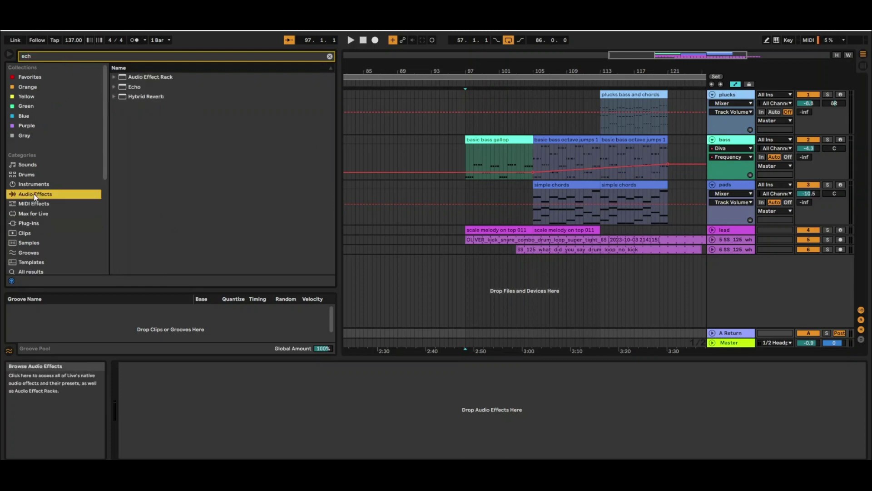
click(114, 97)
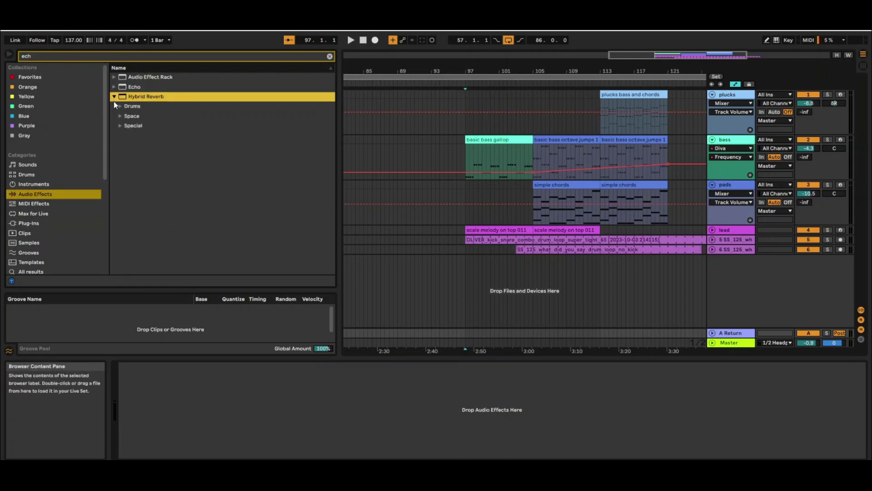
click(121, 116)
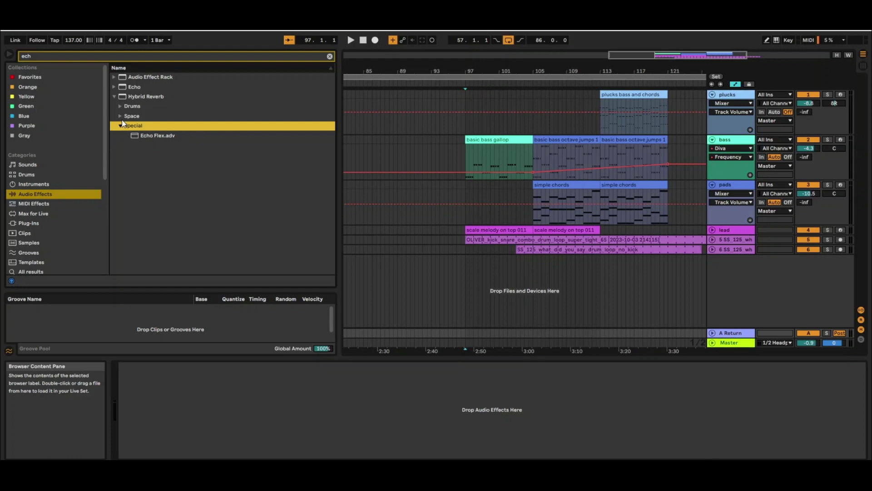
click(122, 120)
drag(145, 127, 394, 296)
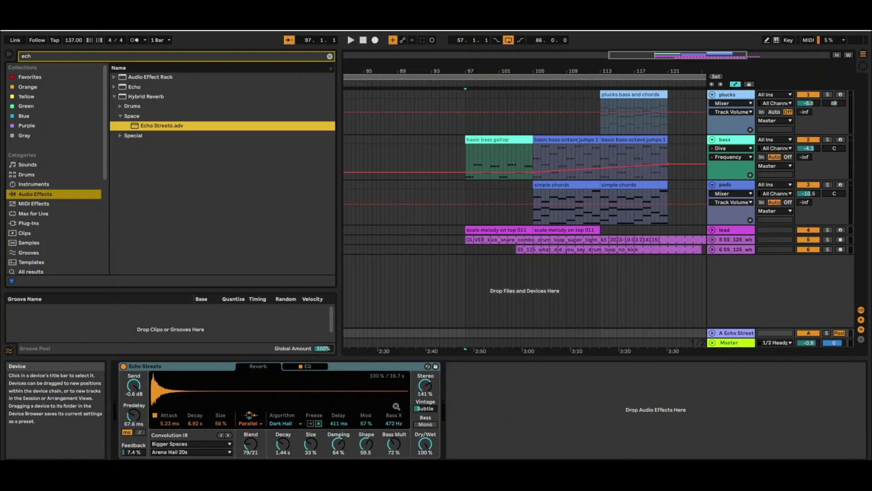
- Play the mix and send the bass into the Echo Streets reverb at about -16.6 dB
key(space)
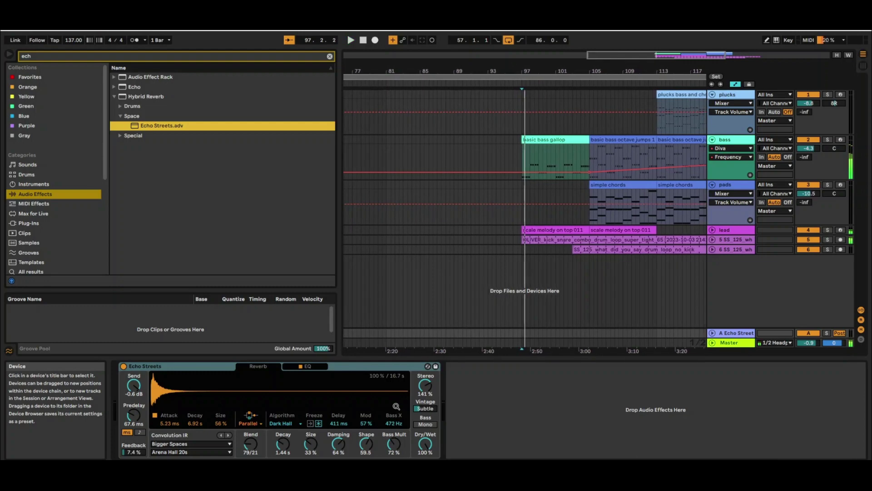
click(806, 157)
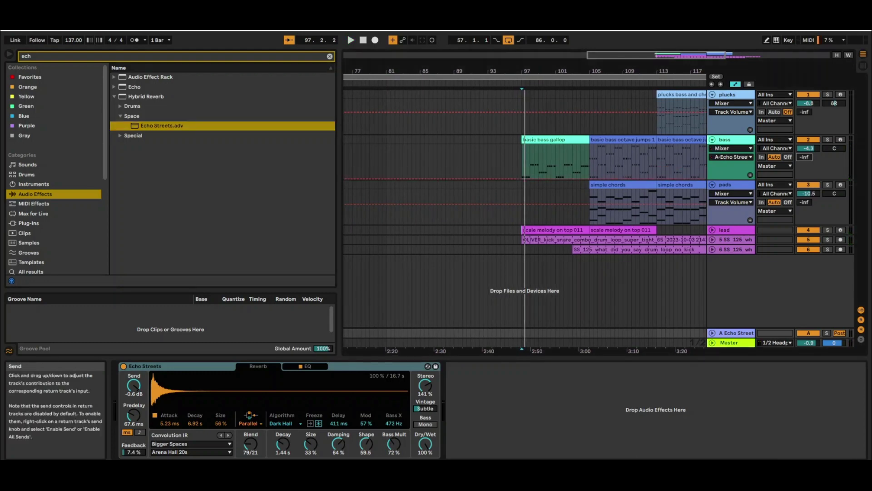
drag(805, 157, 805, 152)
key(space)
drag(806, 159, 806, 157)
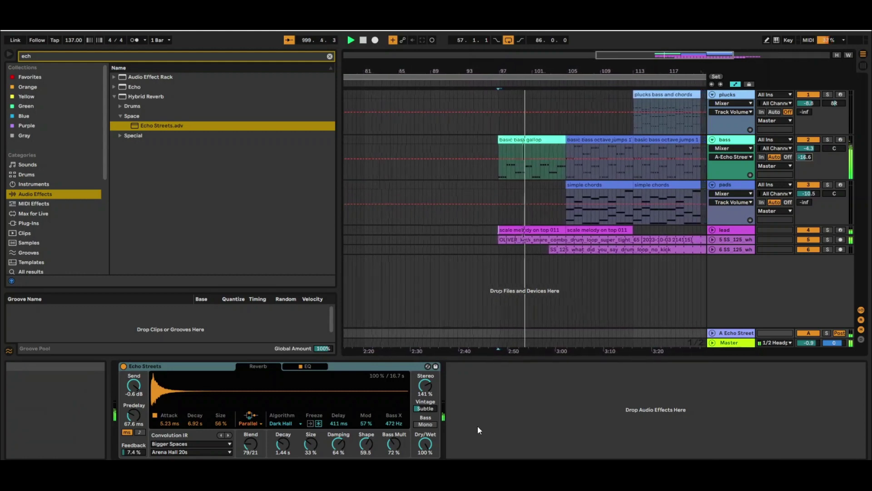
click(426, 424)
click(425, 424)
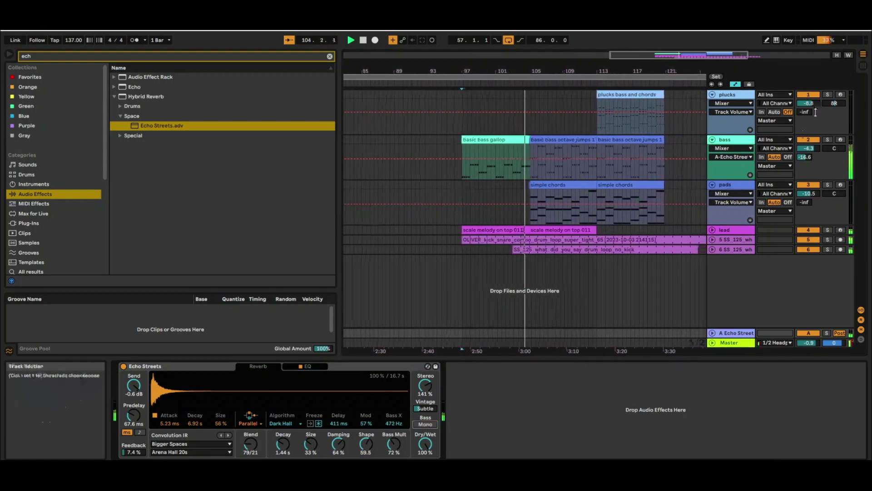
- Send the plucks to Echo Streets at about -14.4 dB, set pads to -13.0 and plucks to -7.7
drag(810, 113, 809, 105)
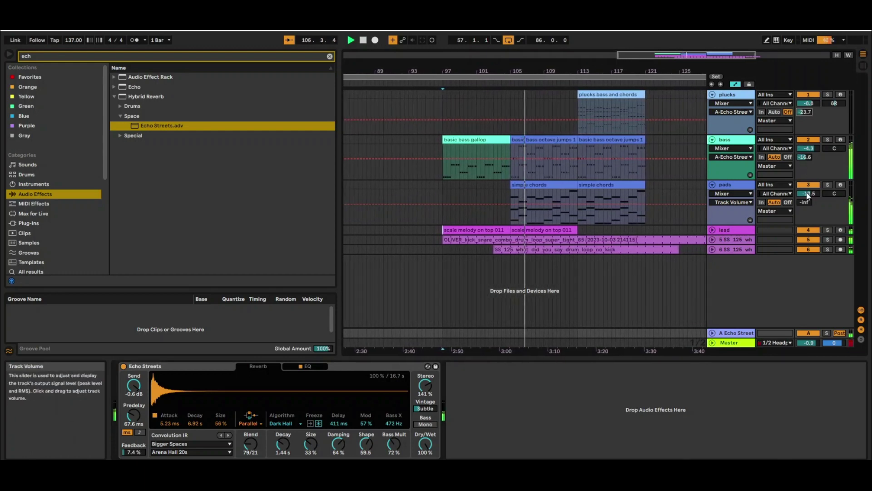
drag(809, 193, 810, 200)
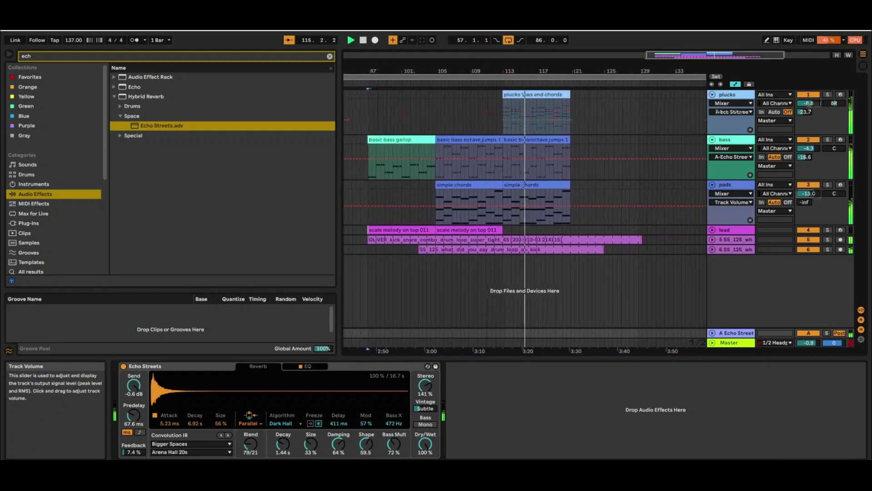
drag(808, 106, 808, 101)
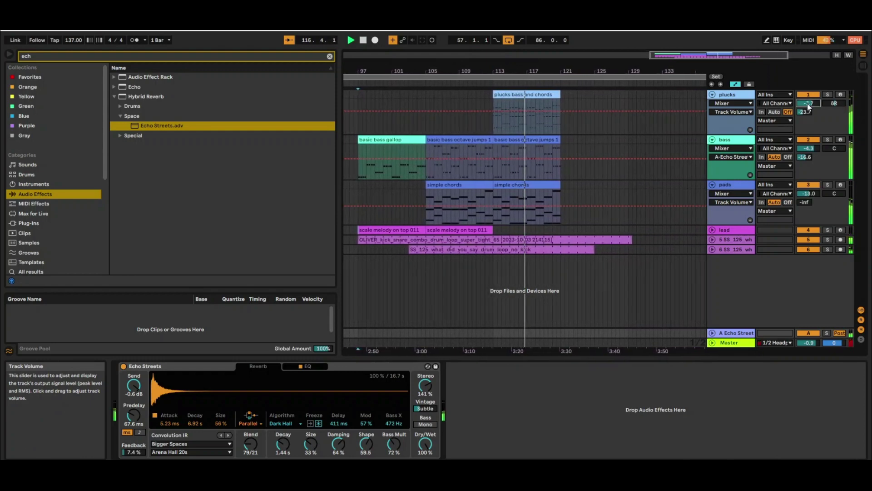
drag(805, 111, 806, 104)
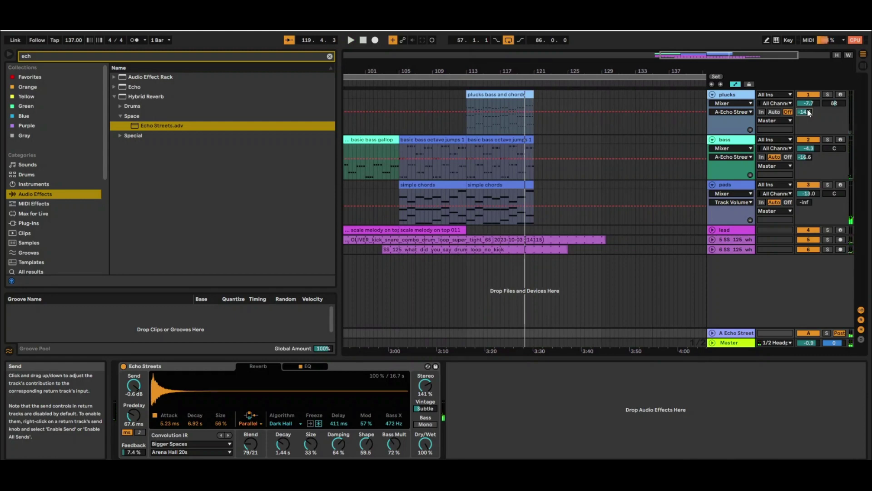
key(a)
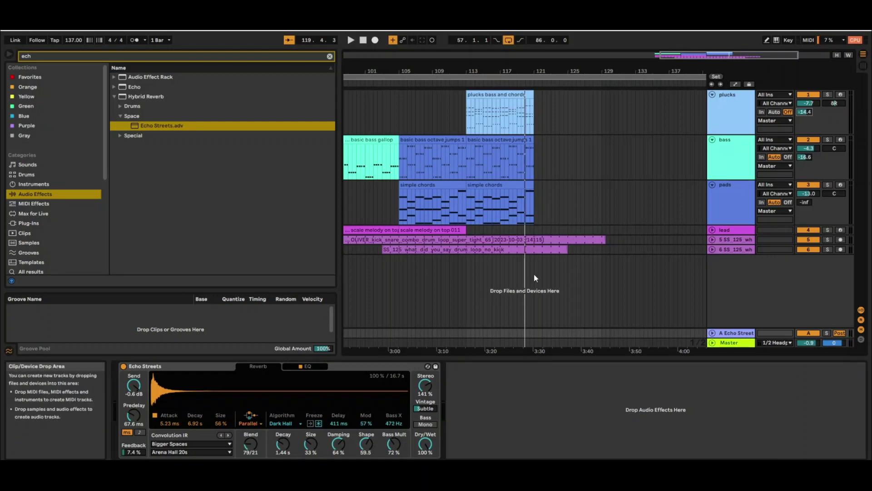
click(714, 230)
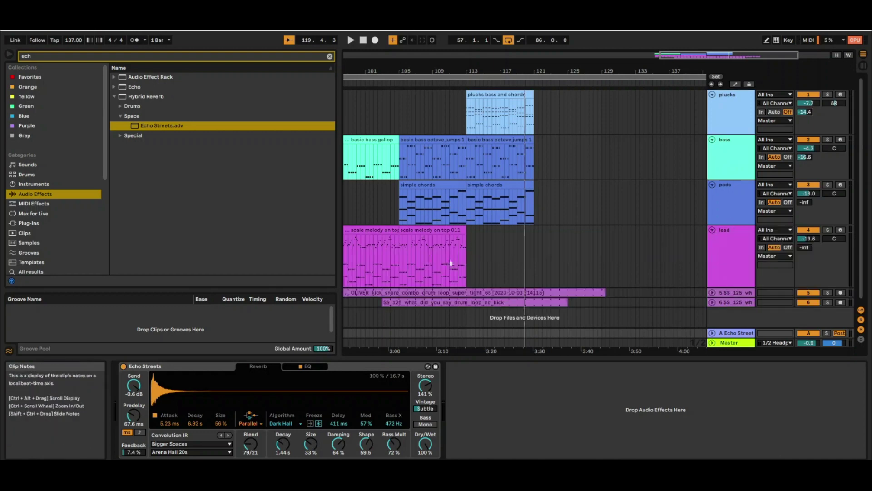
- Set the insert point at bar 109 in the lead clip and change the grid from Fixed 1/4 to 1/2 to Adaptive Narrow
click(430, 255)
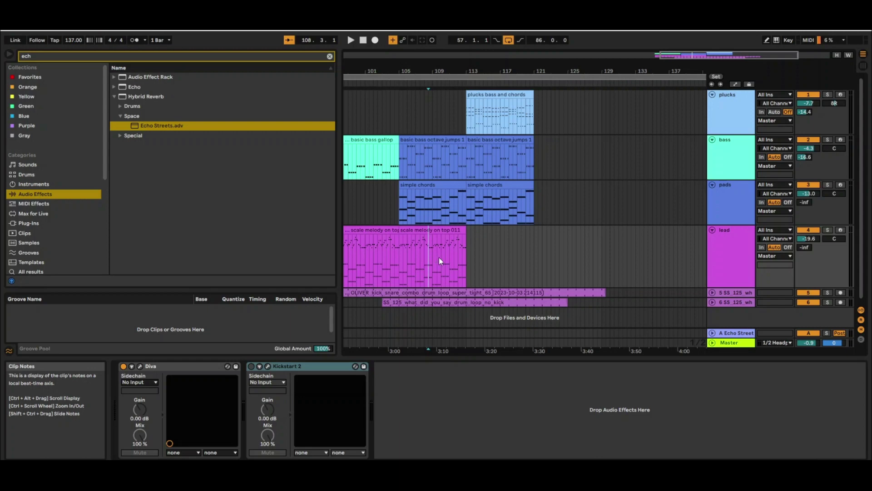
click(434, 260)
right_click(435, 260)
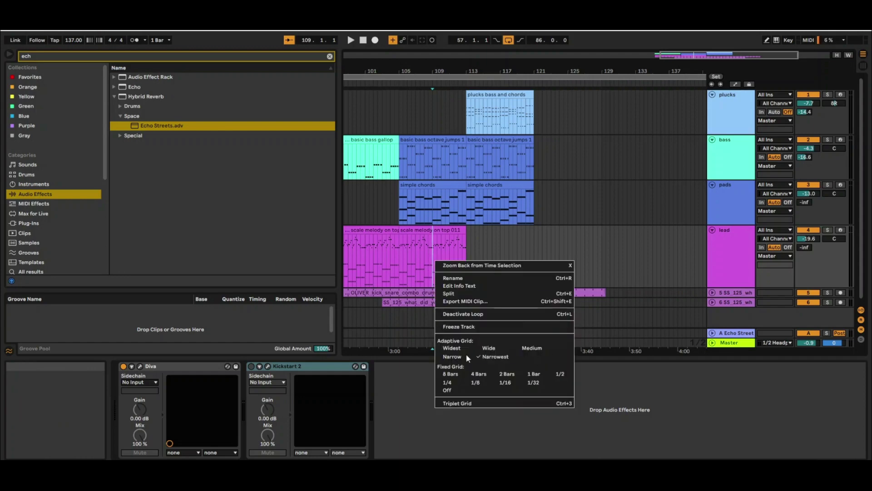
click(449, 382)
right_click(478, 262)
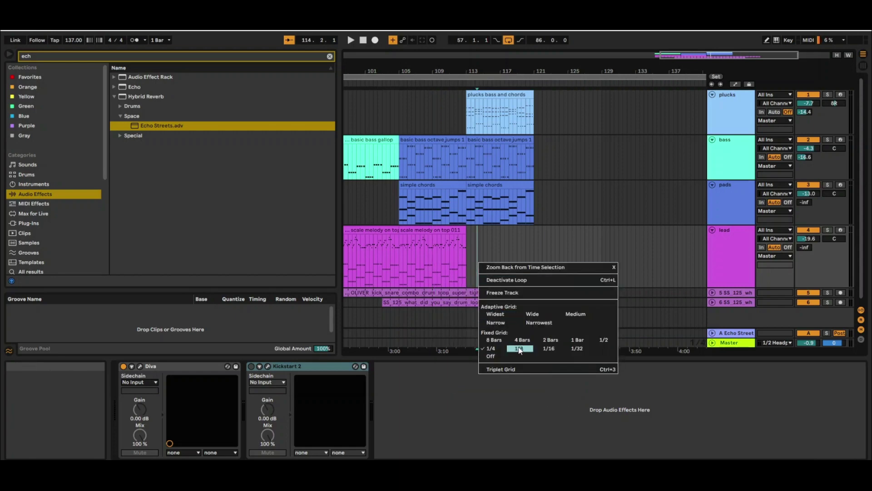
click(604, 340)
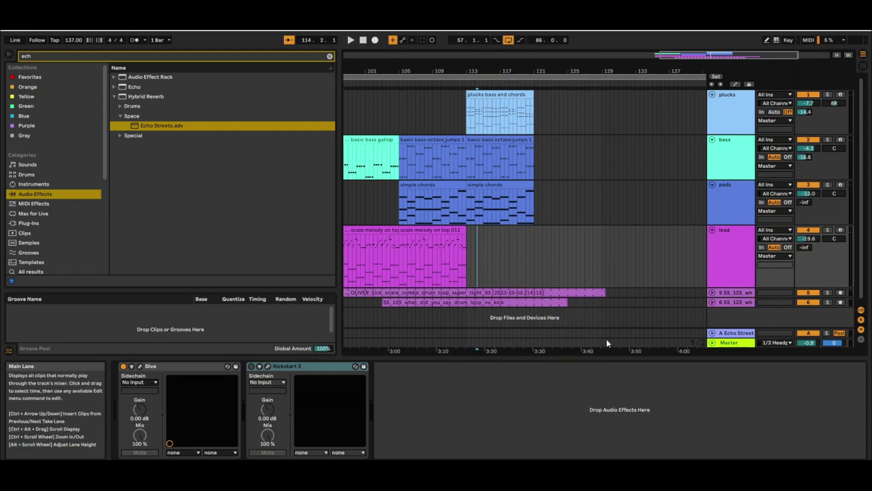
right_click(518, 268)
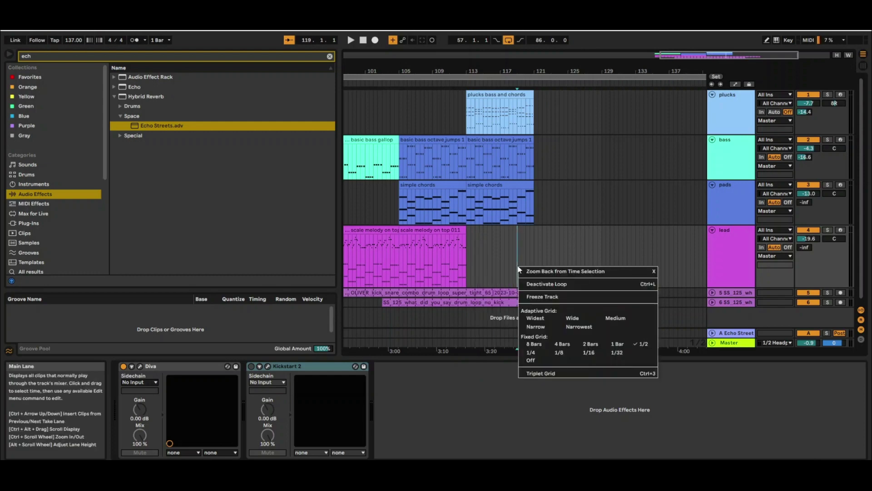
click(539, 325)
click(459, 252)
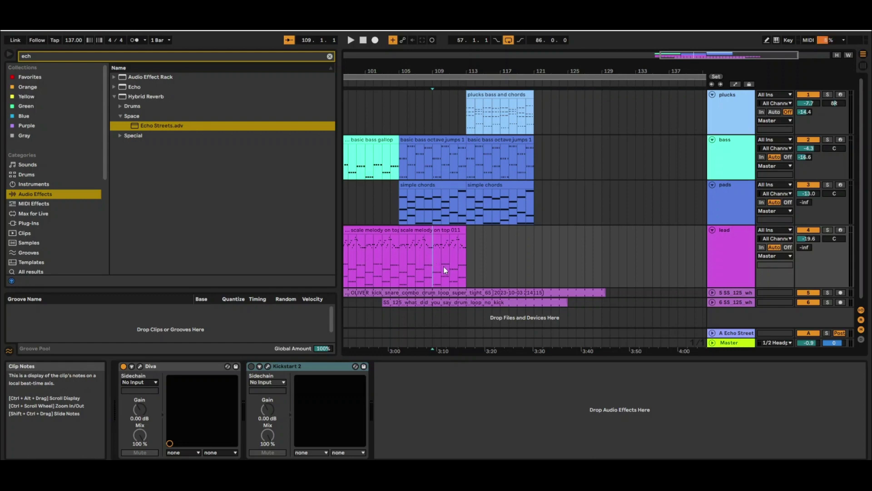
key(space)
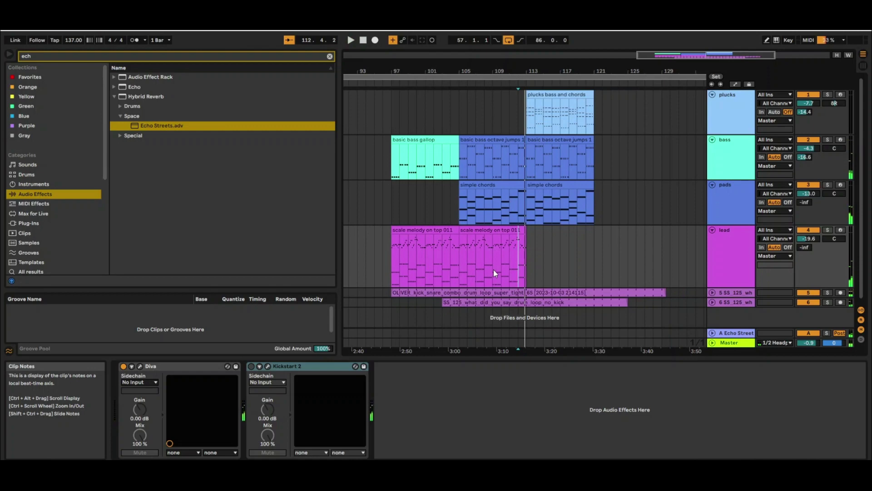
- Loop bars 109–113, select them on every track and split all clips there
drag(494, 269, 523, 270)
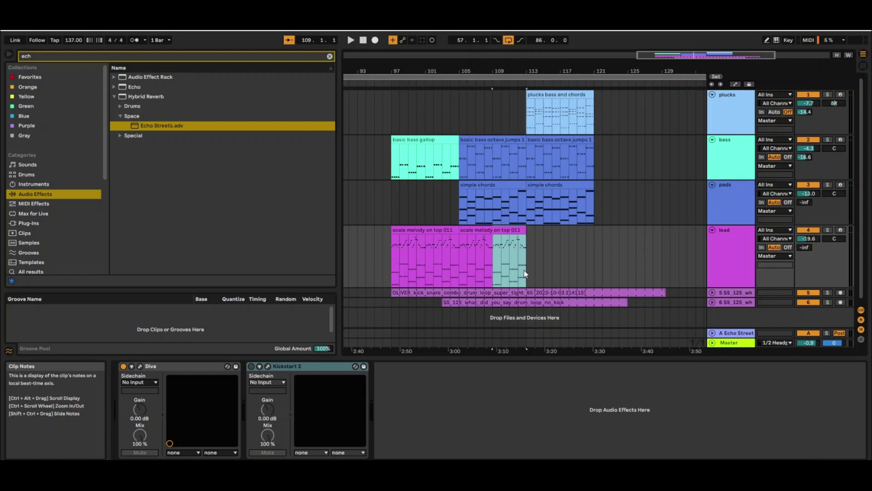
key(ctrl+l)
click(508, 79)
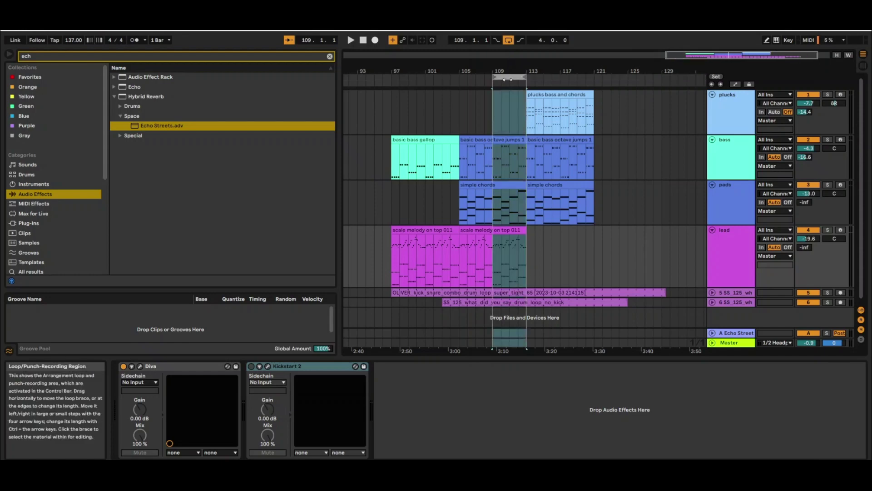
drag(530, 97, 509, 101)
click(506, 78)
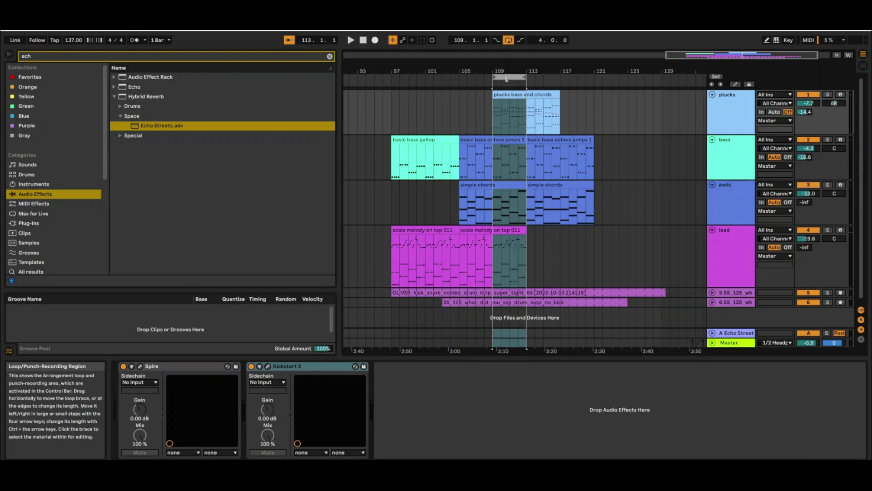
key(ctrl+e)
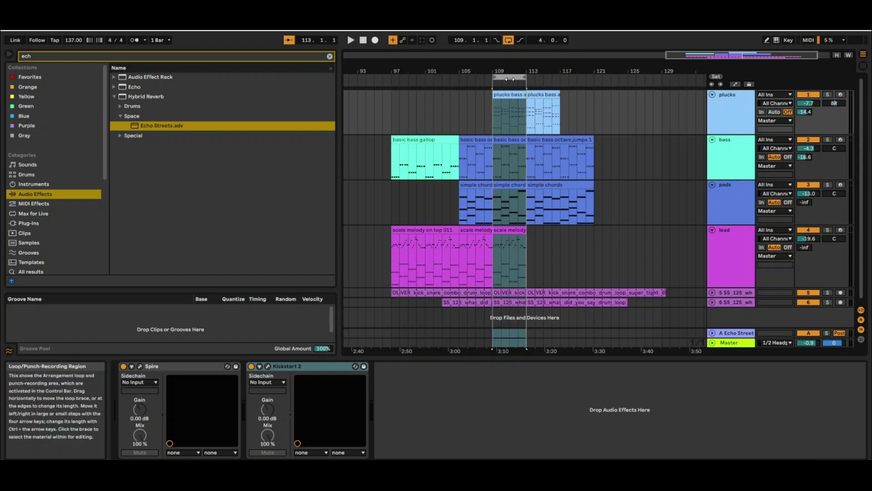
- Paste the bar 109–113 section at bar 135
scroll(636, 73, right, 2)
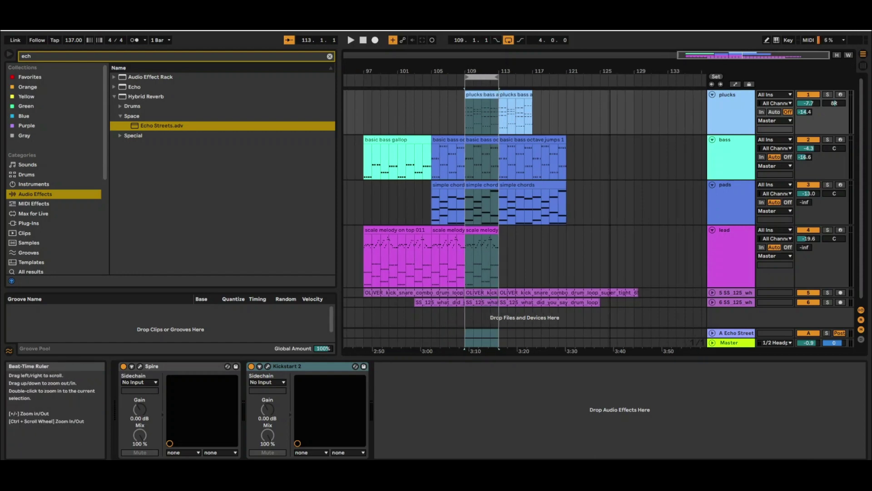
click(683, 97)
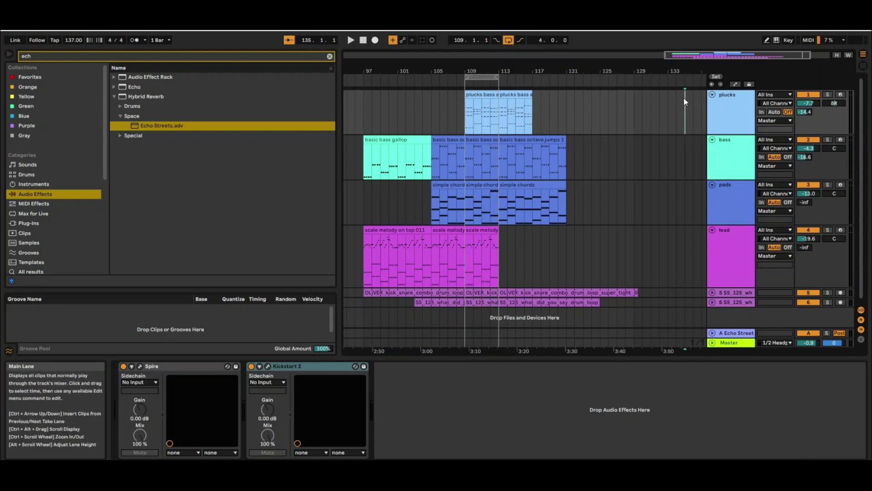
key(ctrl+v)
scroll(644, 219, right, 6)
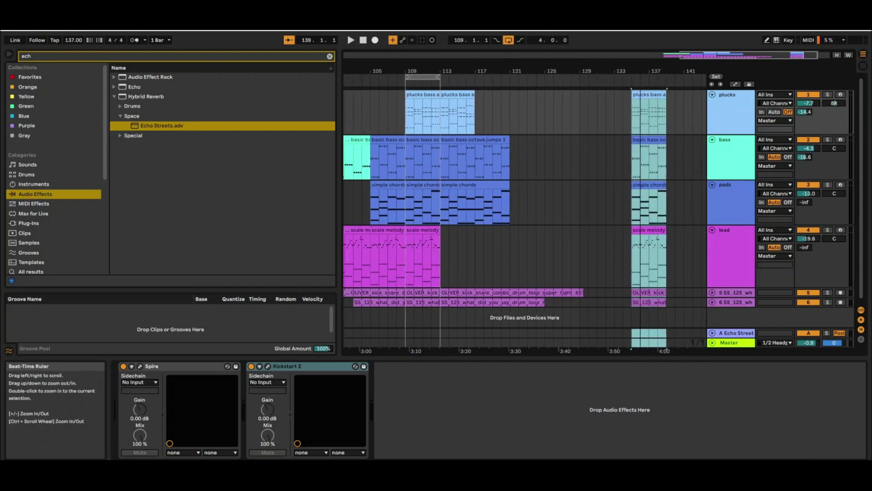
- Move the pasted drum copies past bar 142 and stretch the plucks clip to half speed
click(600, 291)
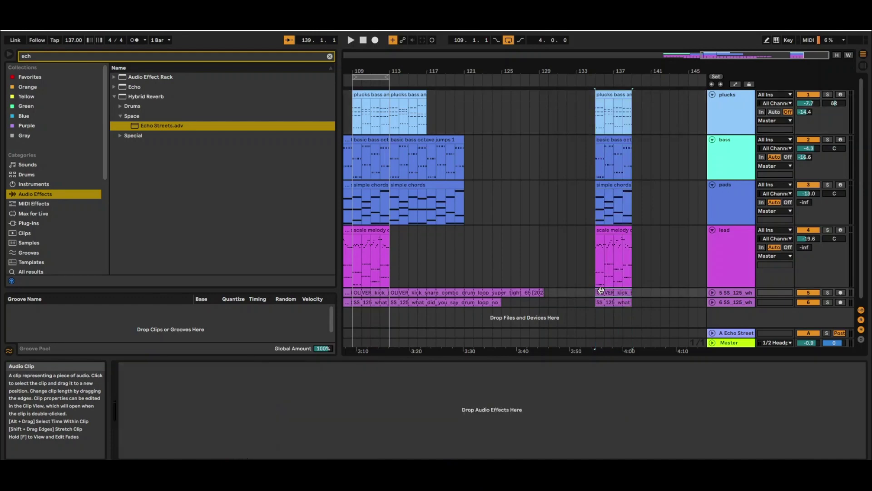
drag(607, 302, 691, 294)
click(607, 95)
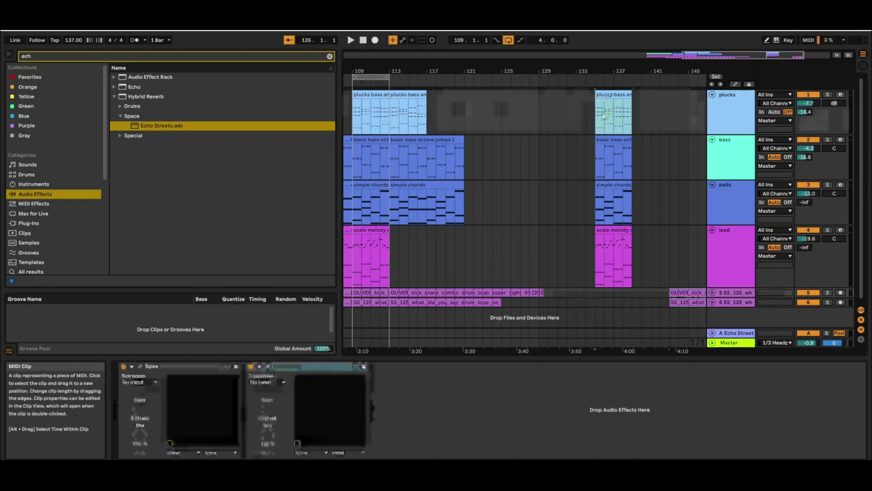
shift+click(611, 231)
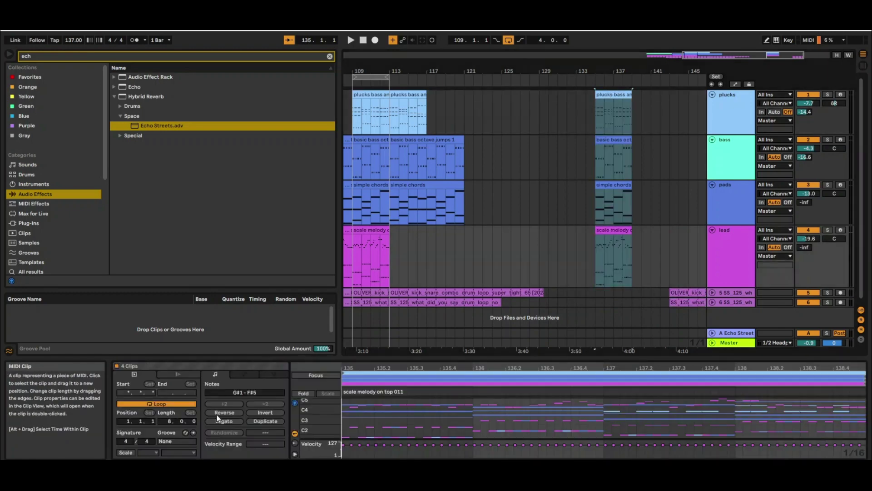
click(624, 94)
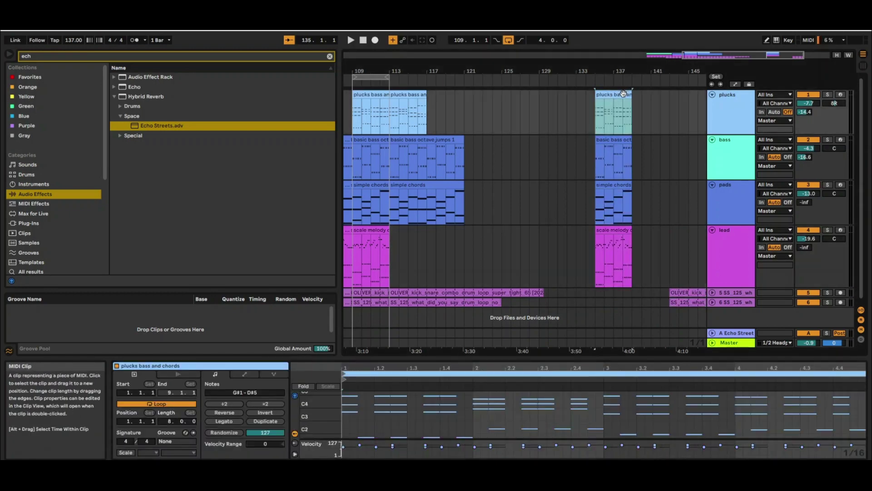
click(265, 404)
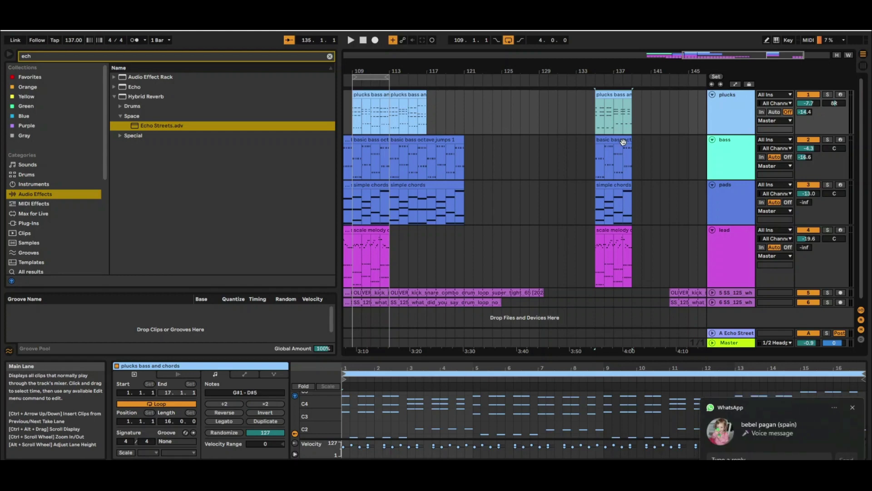
- Stretch the pasted chords and scale melody clips to half speed and lengthen the plucks clip
click(613, 159)
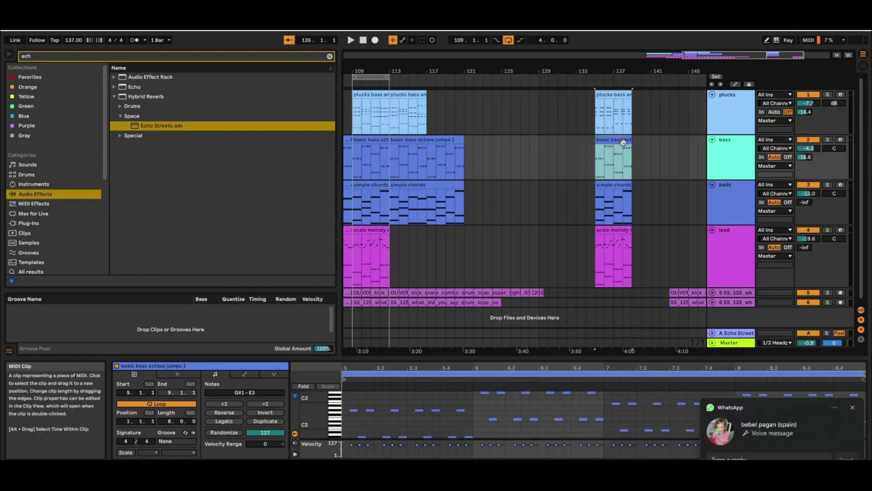
click(853, 408)
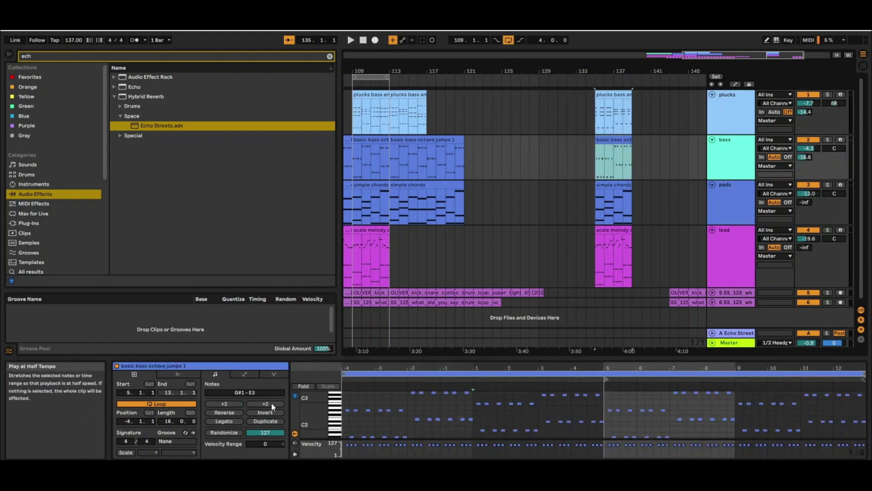
click(616, 204)
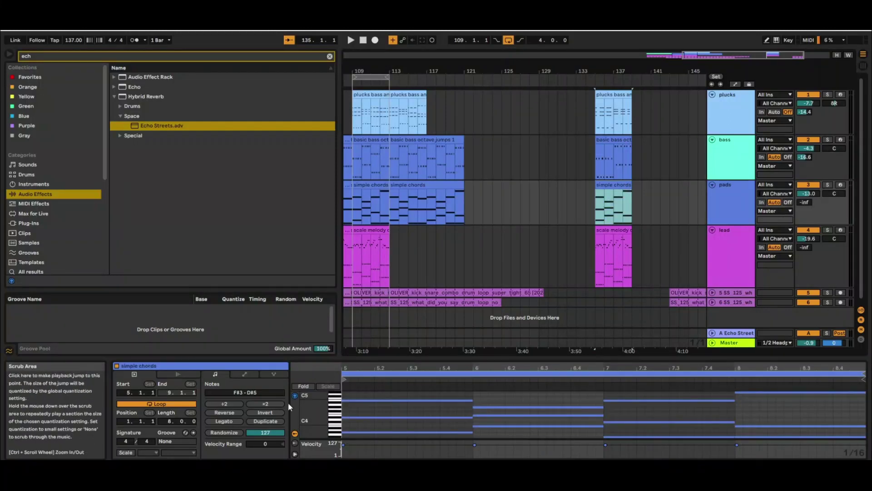
click(274, 403)
click(622, 233)
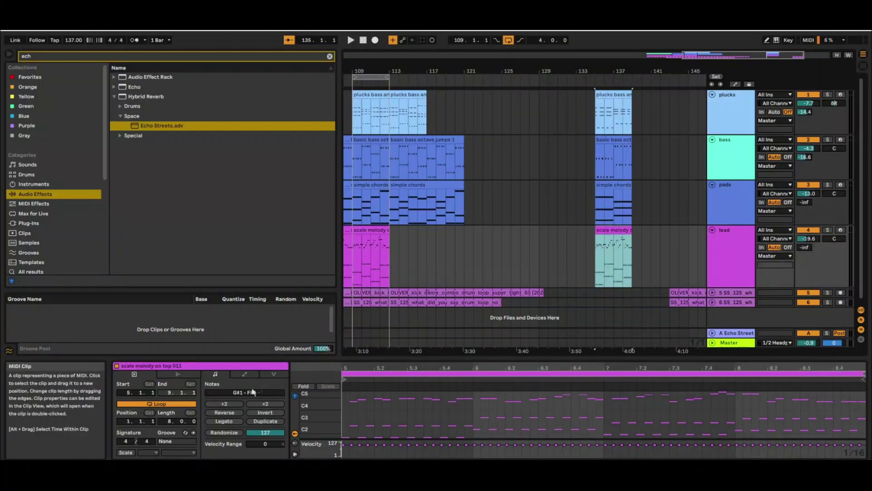
click(265, 405)
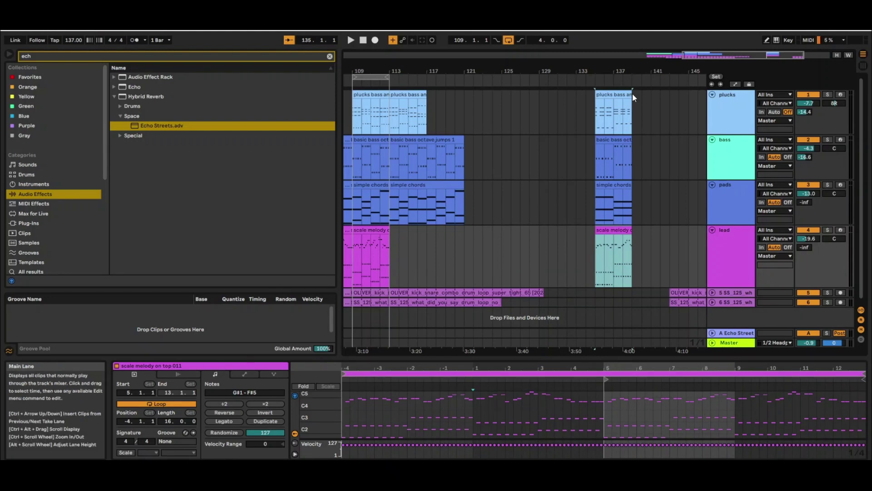
drag(633, 93, 668, 98)
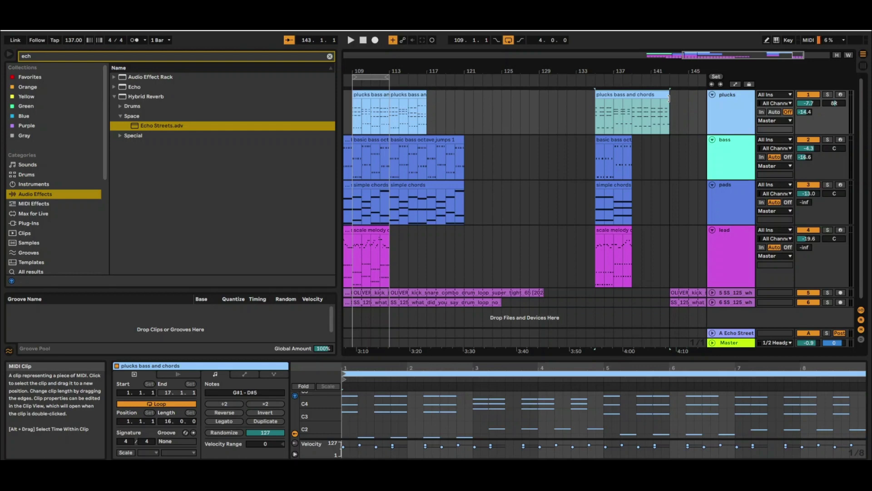
- Extend the pasted bass, chords and melody clips to bar 143, and copy and extend the kick clip to match
click(636, 138)
drag(636, 138, 667, 136)
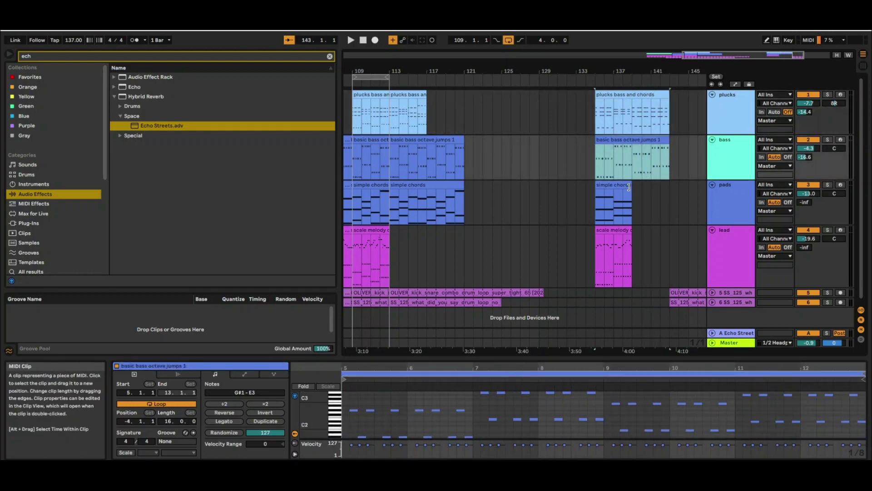
drag(629, 187, 668, 187)
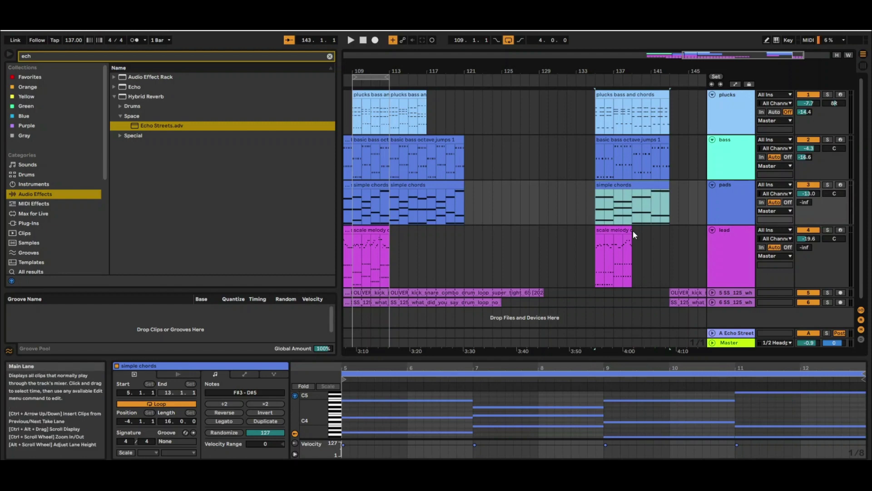
drag(633, 232, 667, 230)
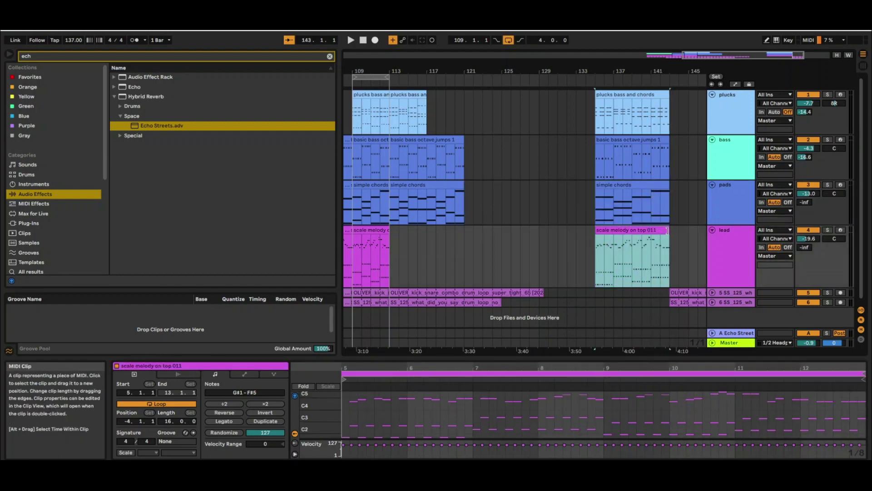
mouse_move(684, 295)
mouse_down()
mouse_move(622, 294)
mouse_move(669, 293)
mouse_move(607, 303)
mouse_move(670, 302)
mouse_up()
click(678, 303)
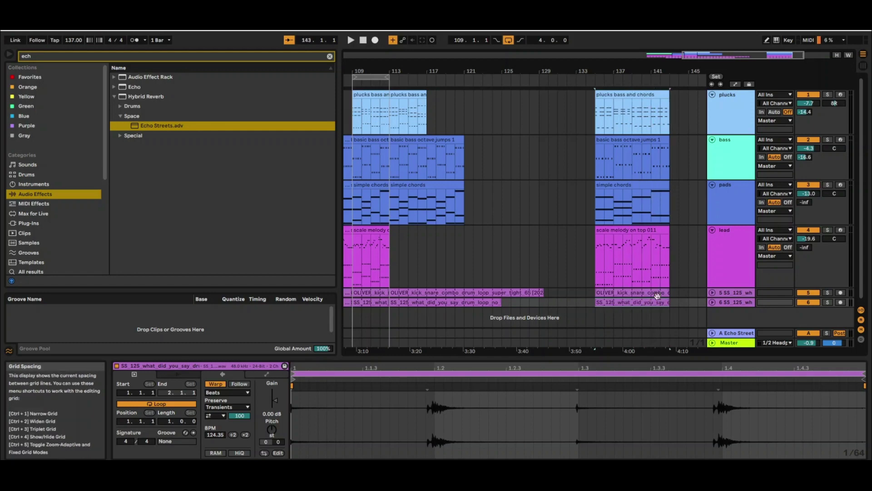
click(618, 95)
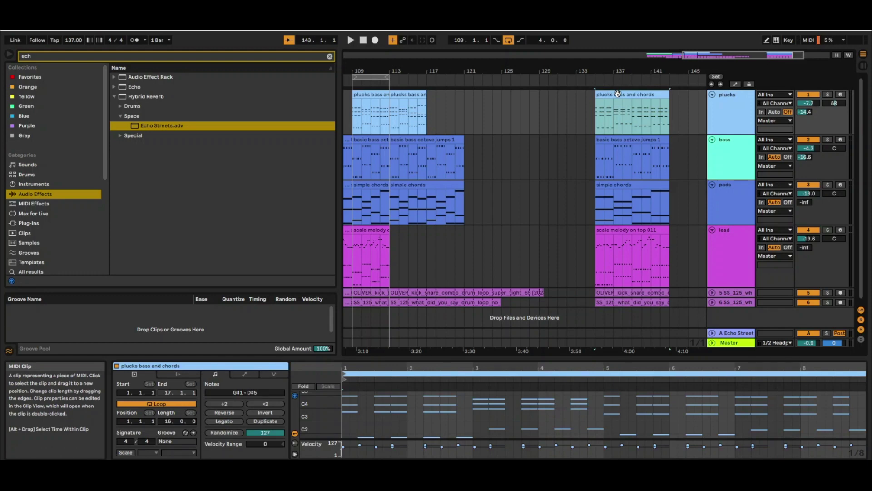
- Move the six new-section clips to bar 113, turn Loop off and play from bar 110
shift+click(665, 303)
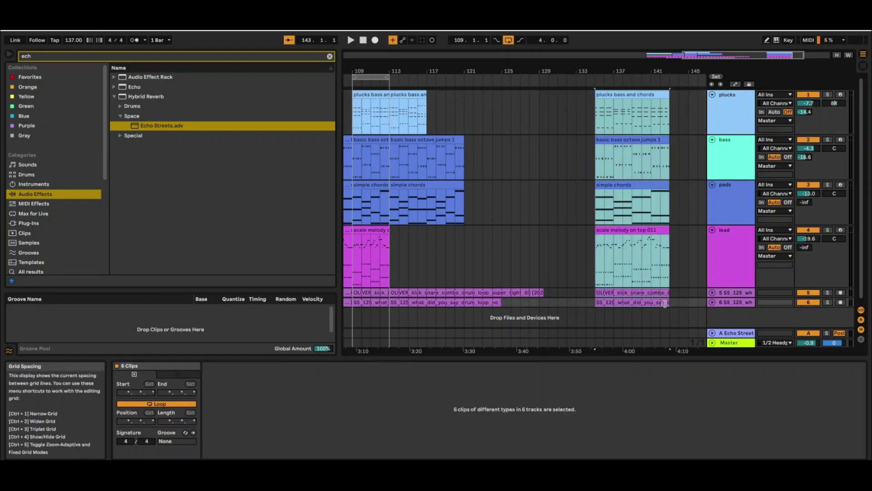
drag(627, 96, 423, 108)
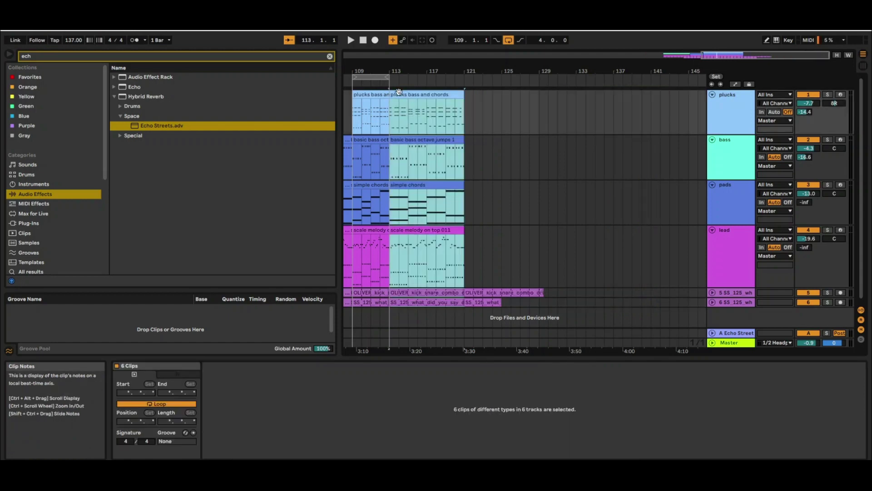
click(509, 40)
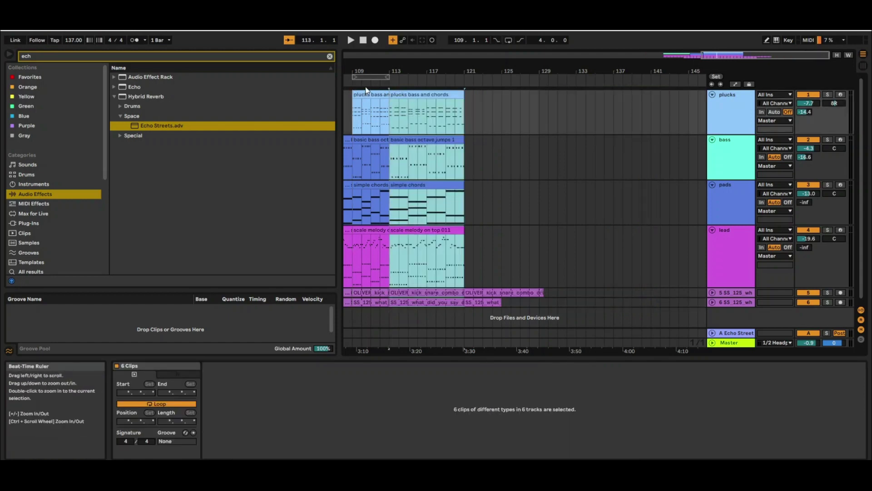
click(365, 84)
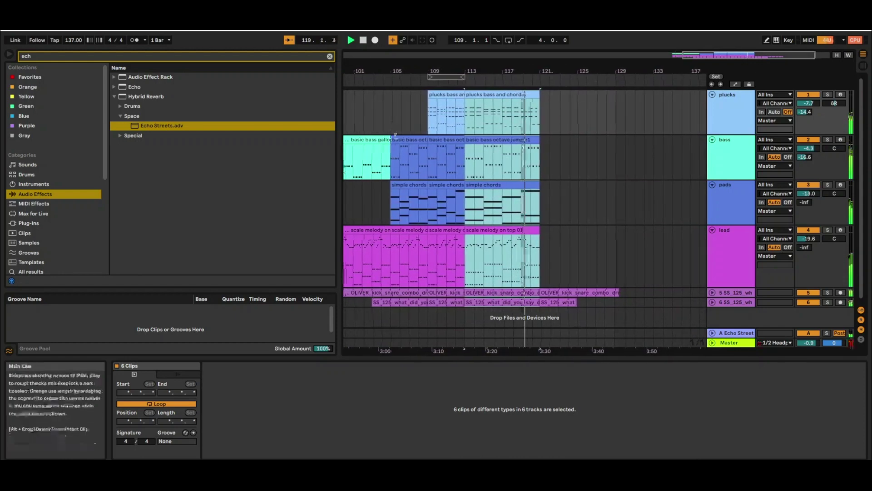
click(529, 137)
- Loop bars 105–121 via the bass clips, play it and switch to Session View
key(shift+Left)
key(shift+Left)
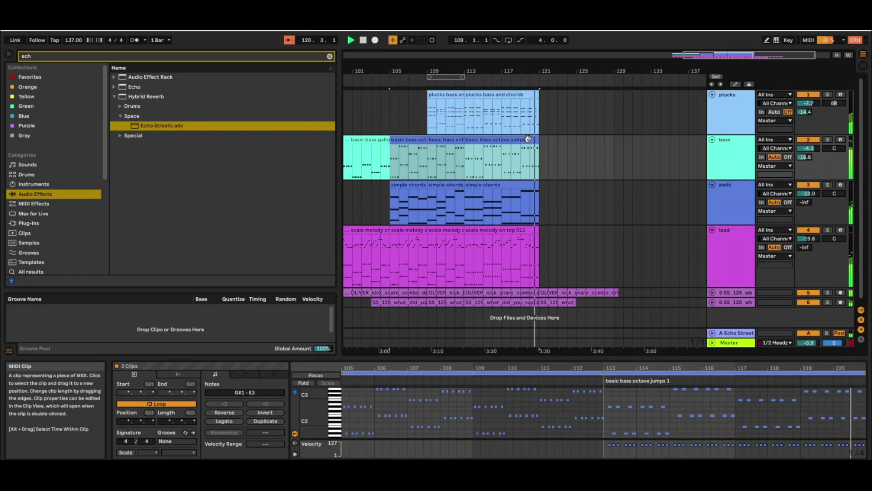
key(ctrl+l)
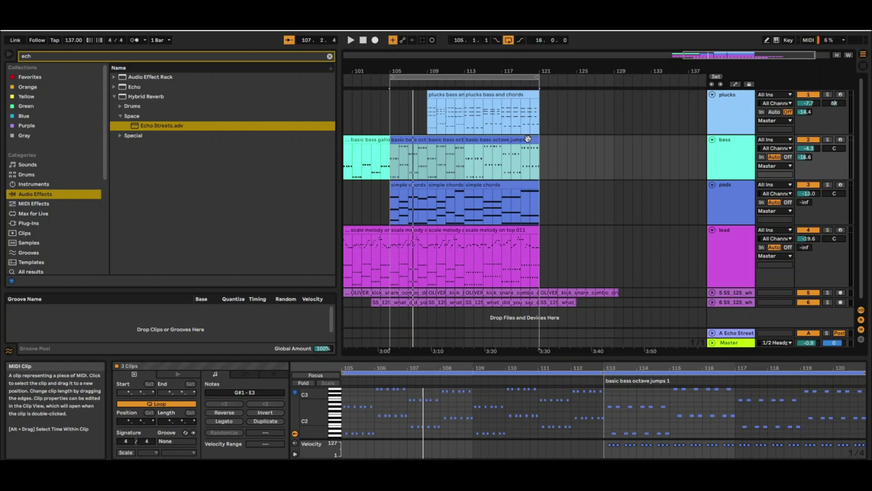
key(space)
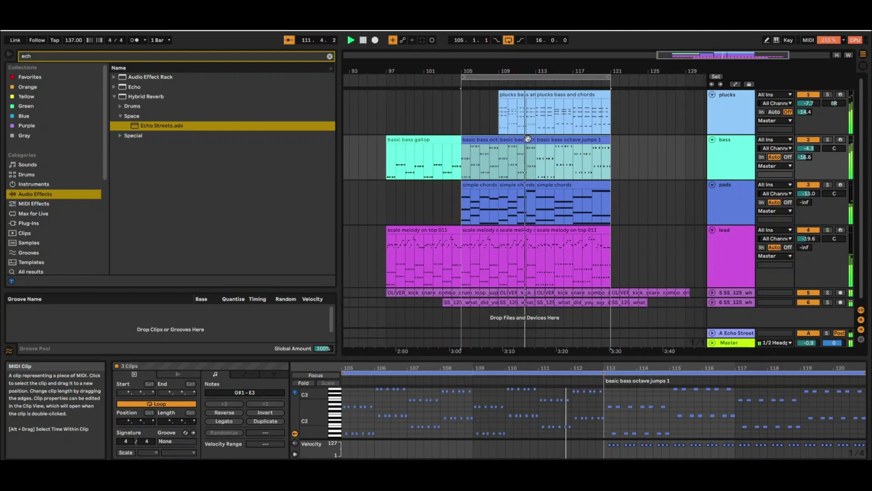
key(Tab)
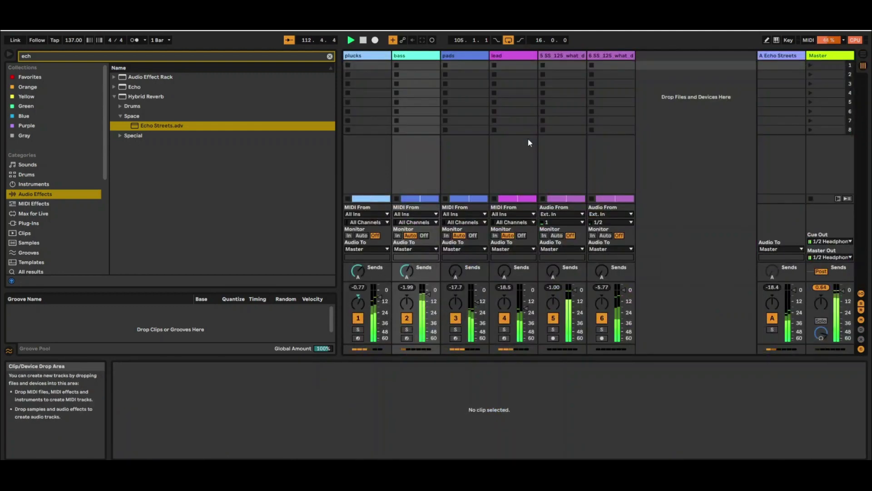